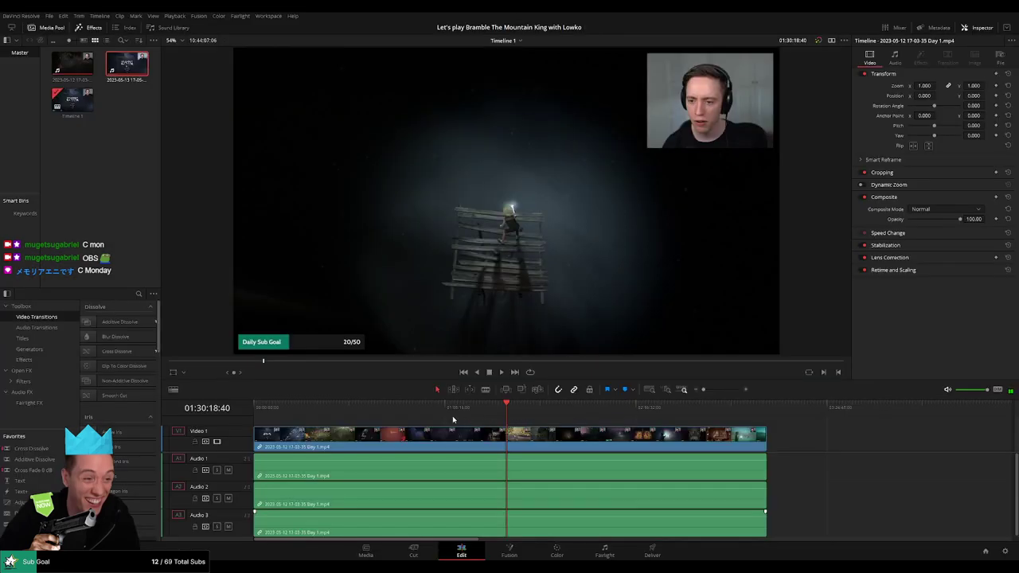
Scrub the playhead back to 00:00:00:00, showing the Bramble title screen
click(265, 415)
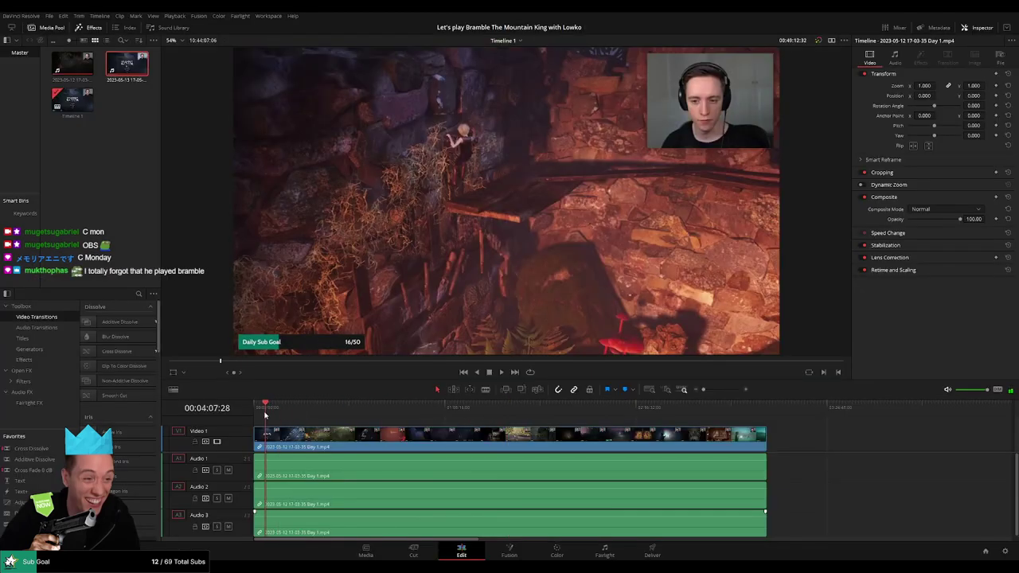
drag(265, 414, 239, 416)
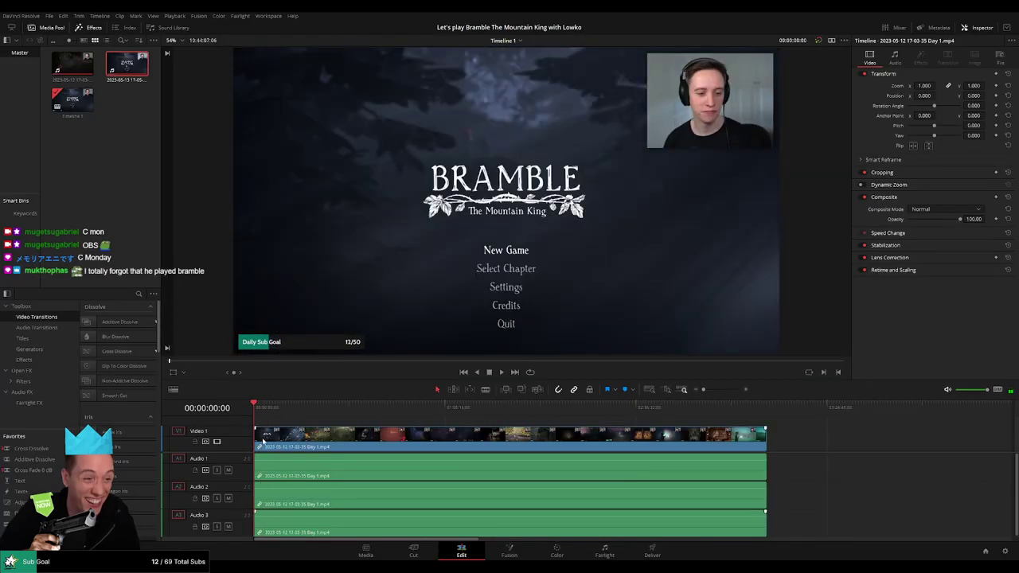
drag(294, 408, 253, 409)
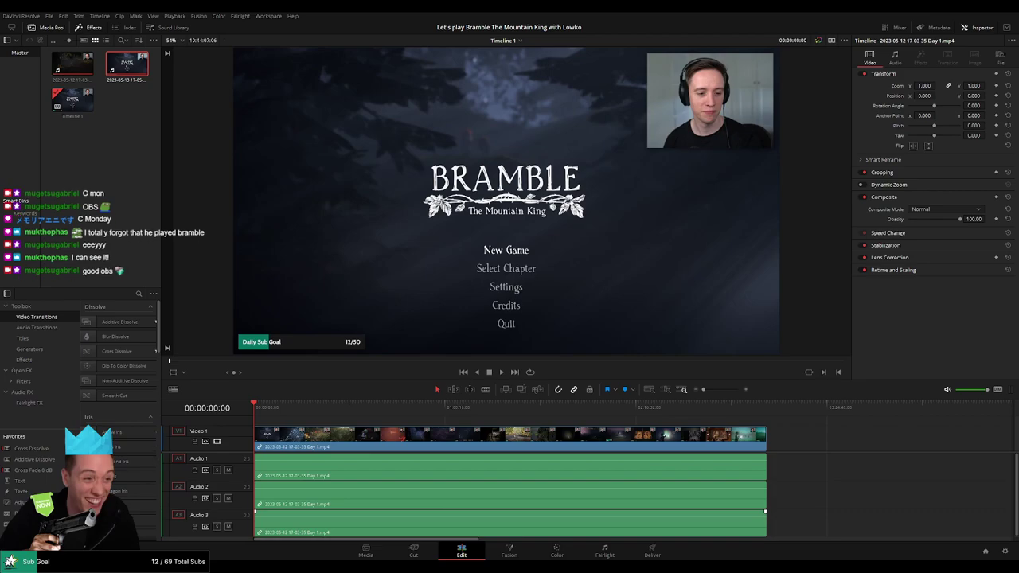
Scroll through the timeline to check the Day 2 clip, then return to the start
scroll(233, 428, down, 1)
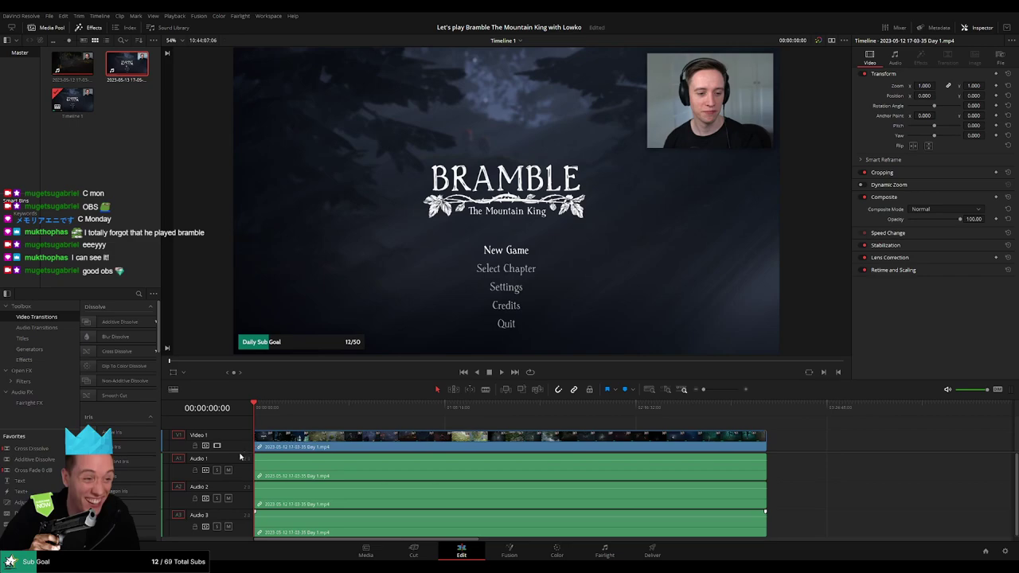
scroll(242, 442, down, 1)
scroll(242, 442, up, 3)
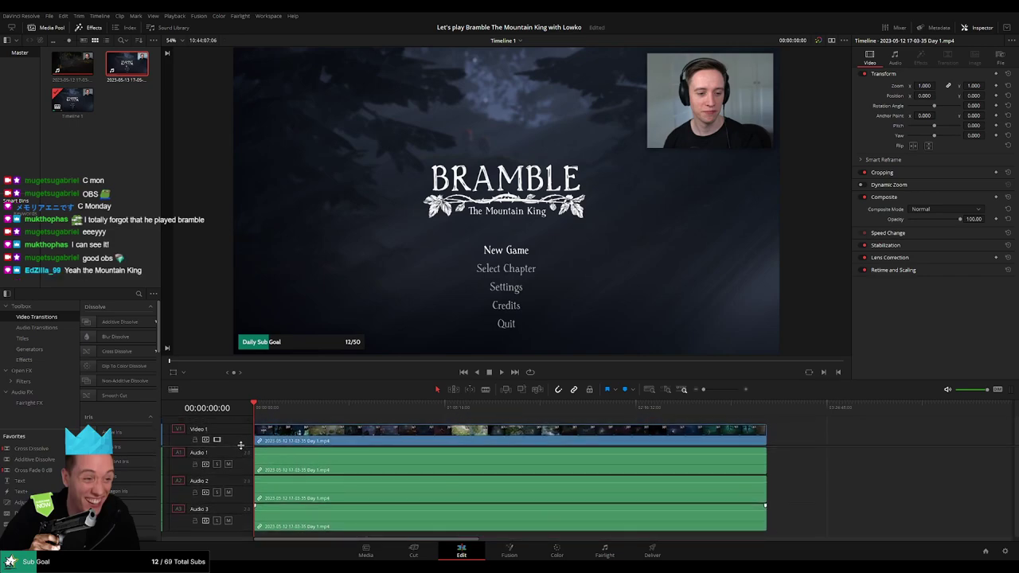
scroll(284, 421, right, 10)
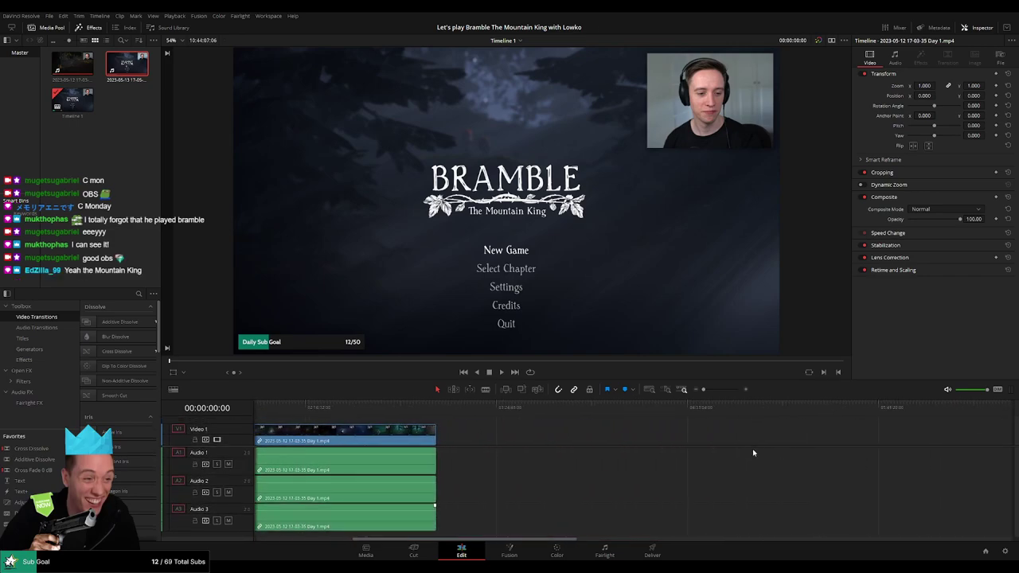
scroll(363, 428, right, 5)
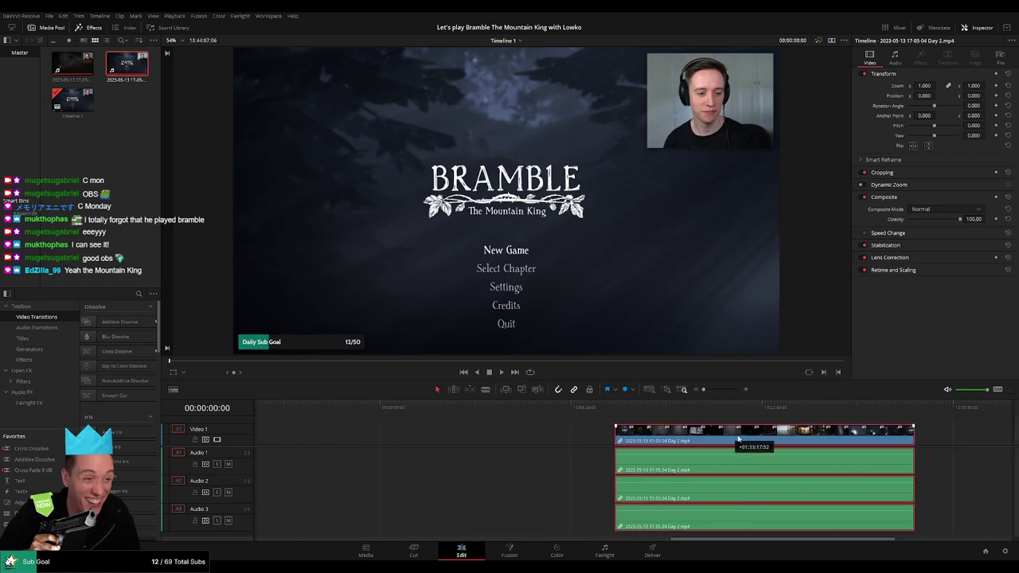
scroll(509, 440, left, 4)
scroll(375, 431, left, 10)
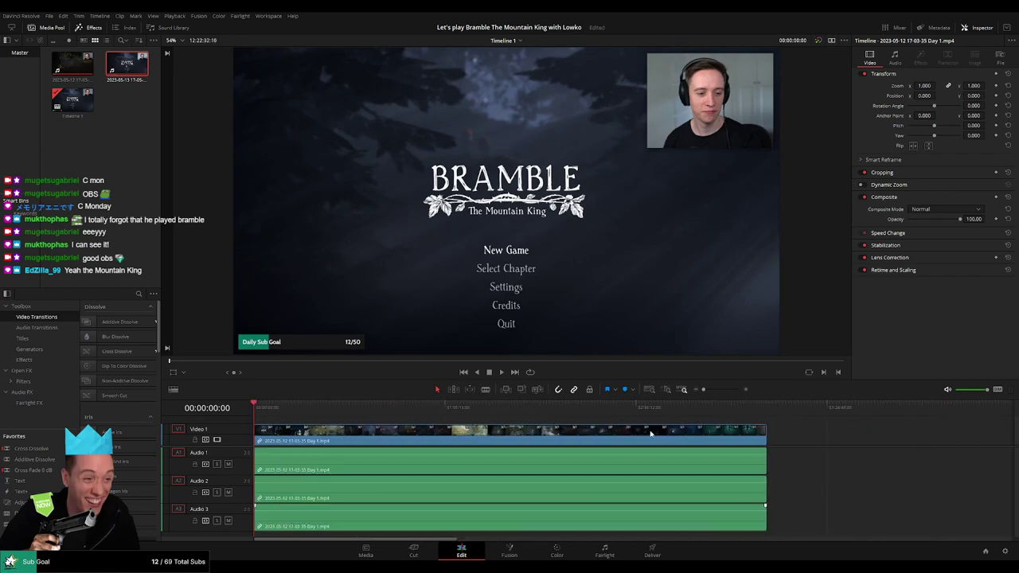
scroll(259, 429, up, 3)
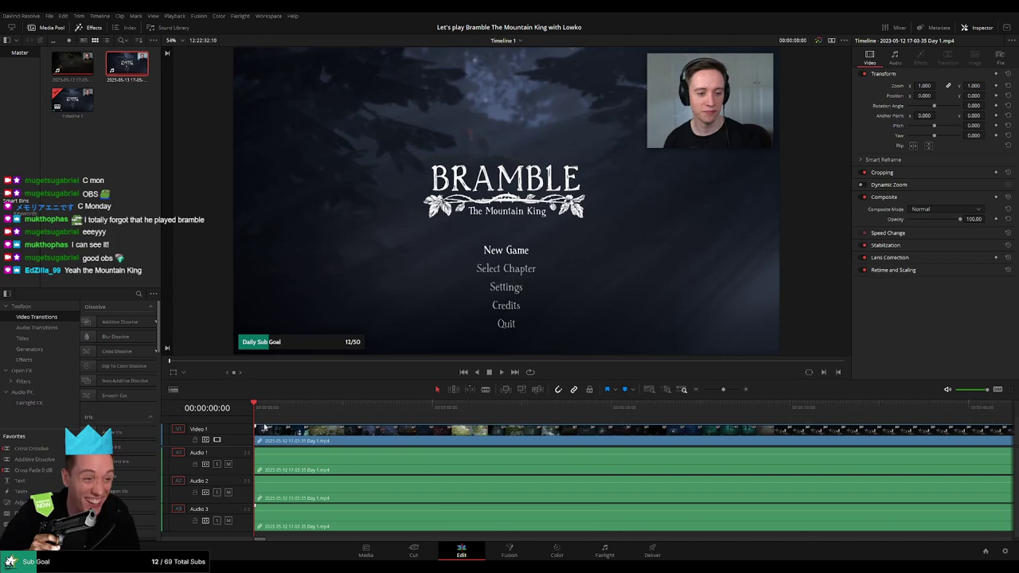
Blade the Day 1 clip at 00:00:01:00, delete the opening second, and move it to zero
key(space)
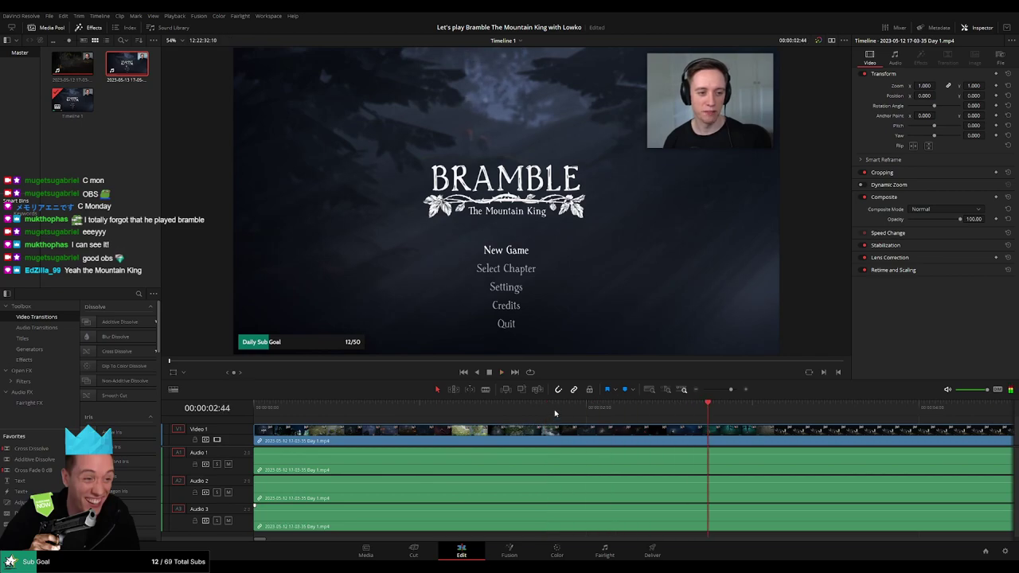
drag(549, 410, 420, 414)
key(b)
click(423, 440)
key(a)
click(387, 437)
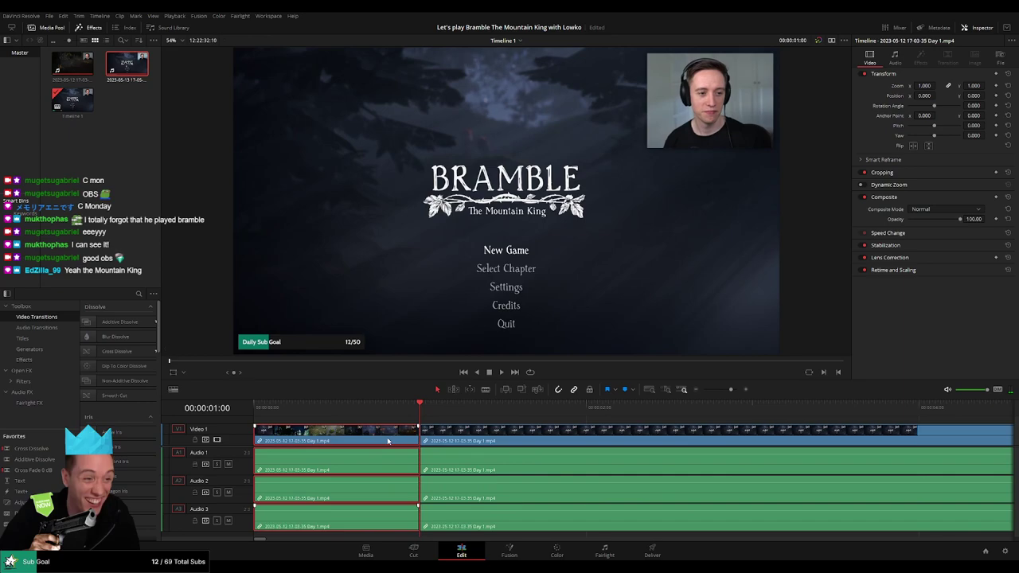
key(Delete)
drag(459, 436, 303, 434)
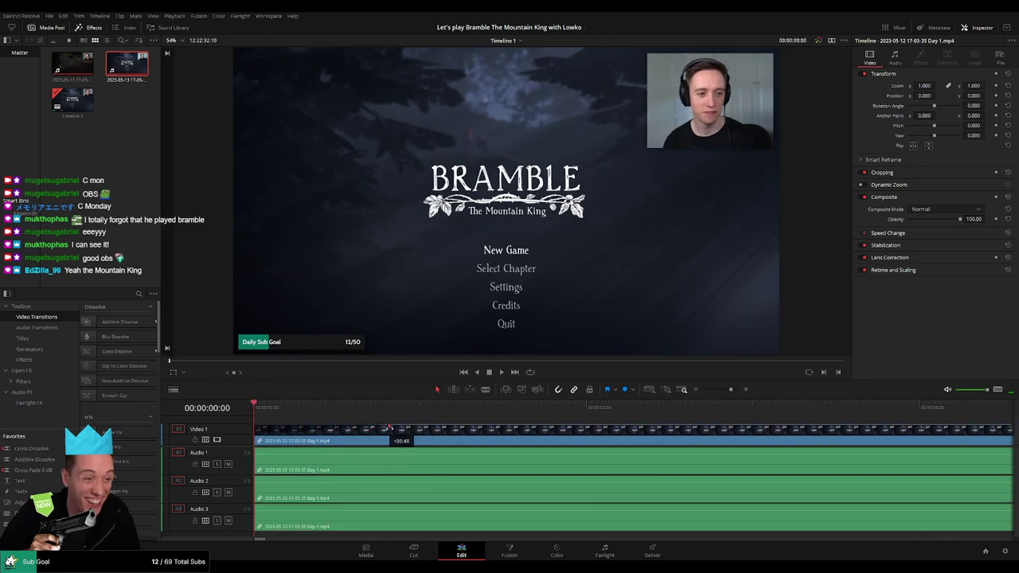
Add one-second fade-ins on V1, A1, A2 and A3
drag(302, 434, 345, 441)
drag(257, 451, 422, 452)
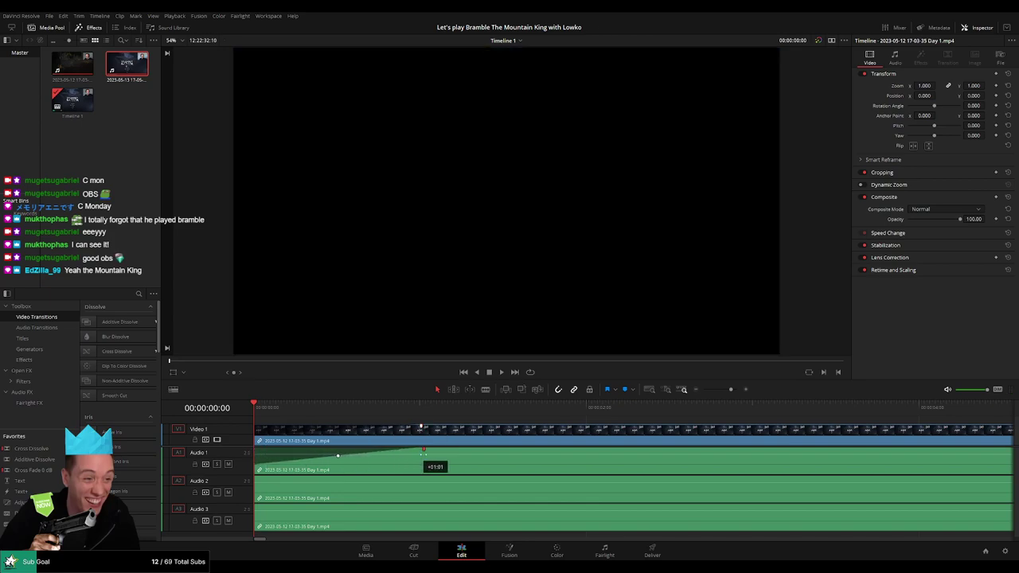
drag(256, 476, 413, 478)
drag(256, 505, 422, 508)
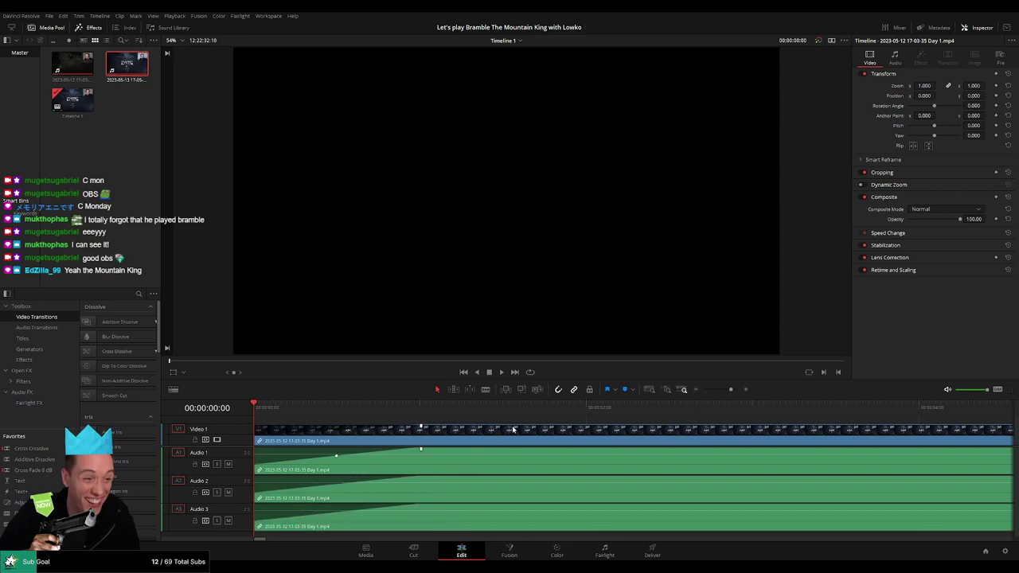
Zoom the timeline out, start playback, and mute audio tracks A2 and A3
click(703, 390)
key(space)
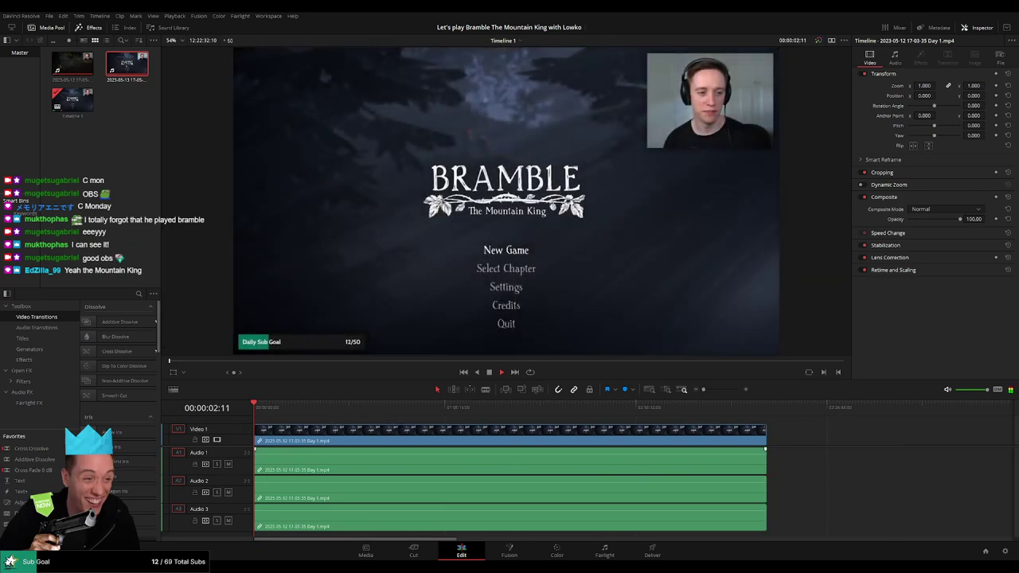
click(228, 492)
click(228, 520)
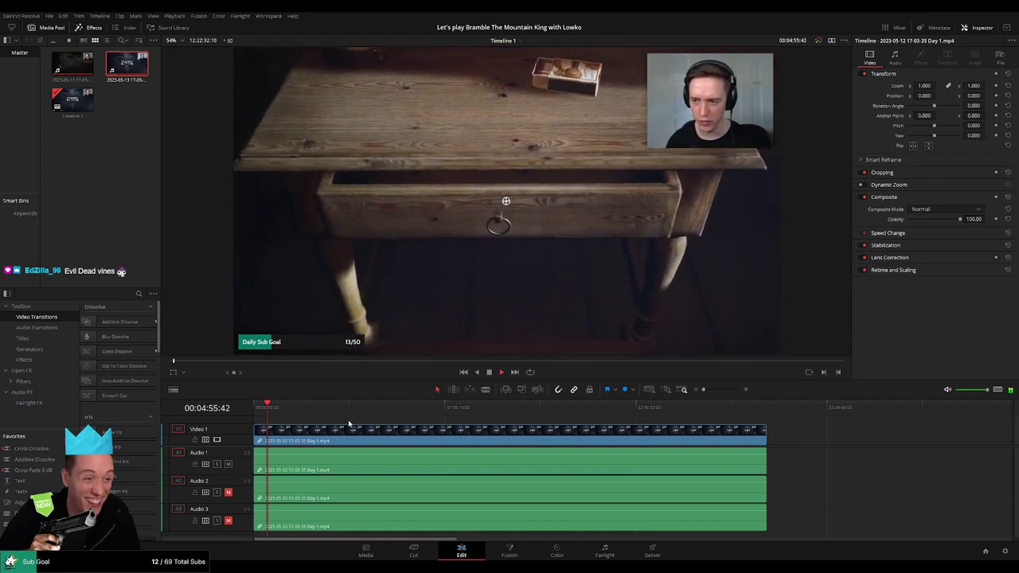
Stop playback and scrub to about 00:24:00, where two characters stand at a round wooden door
key(space)
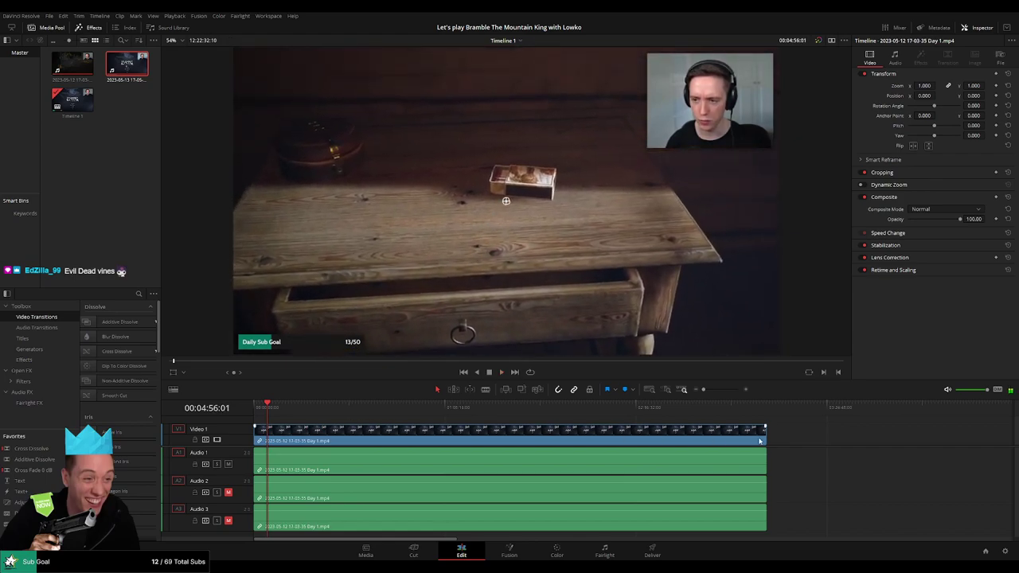
scroll(671, 447, right, 5)
scroll(415, 449, left, 10)
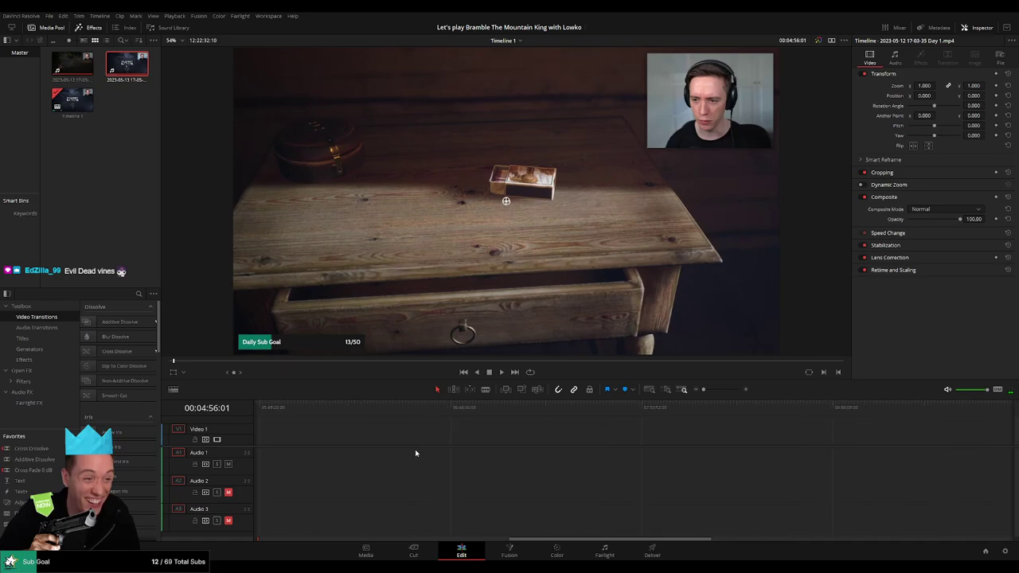
click(267, 408)
drag(267, 408, 341, 413)
key(space)
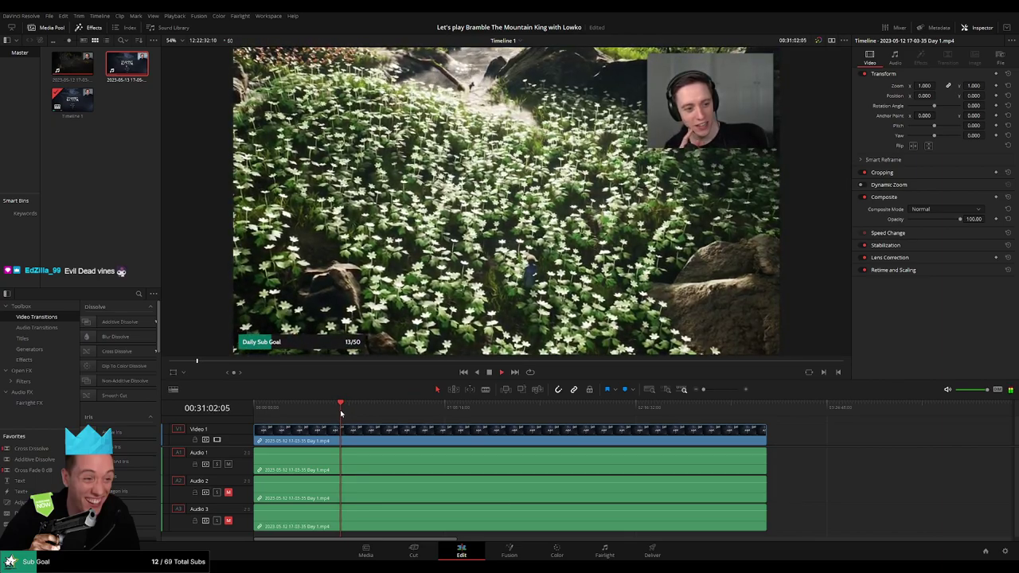
click(338, 413)
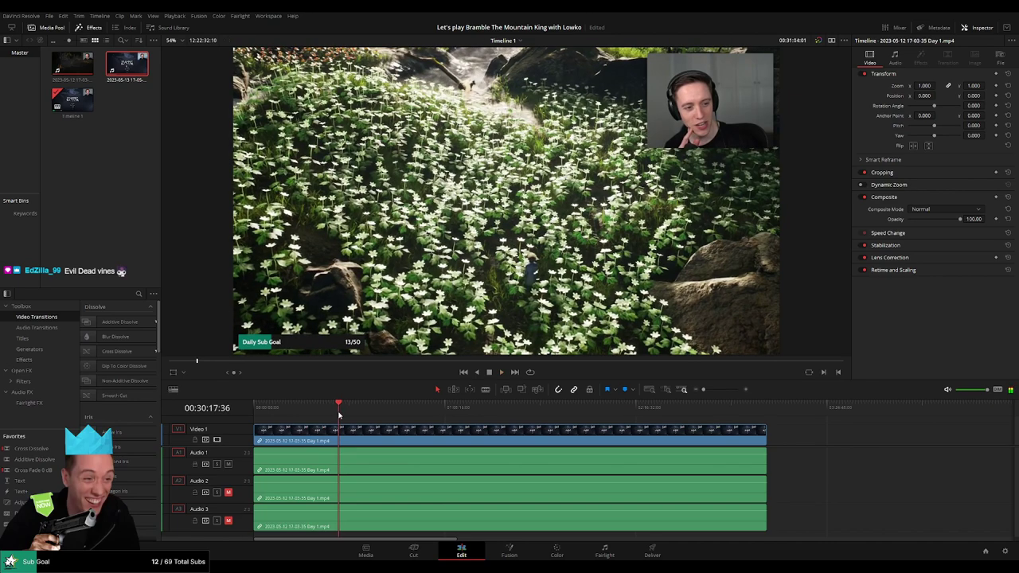
scroll(360, 429, up, 3)
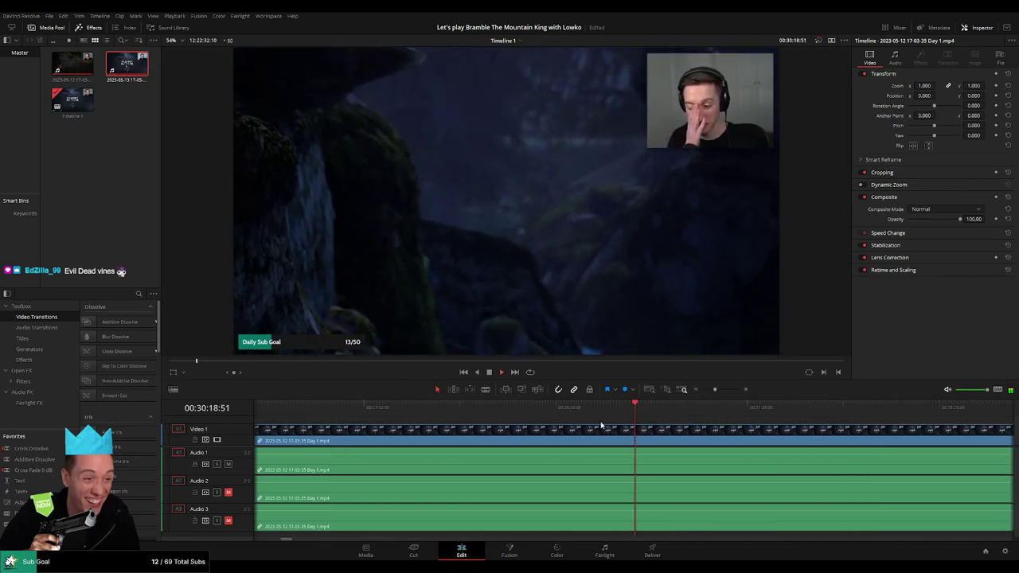
click(643, 411)
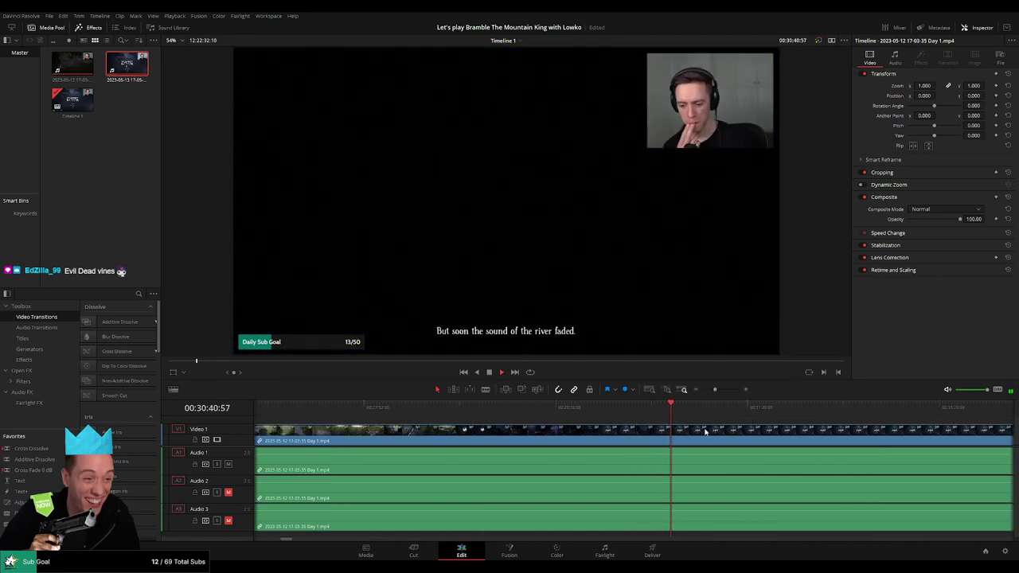
click(443, 414)
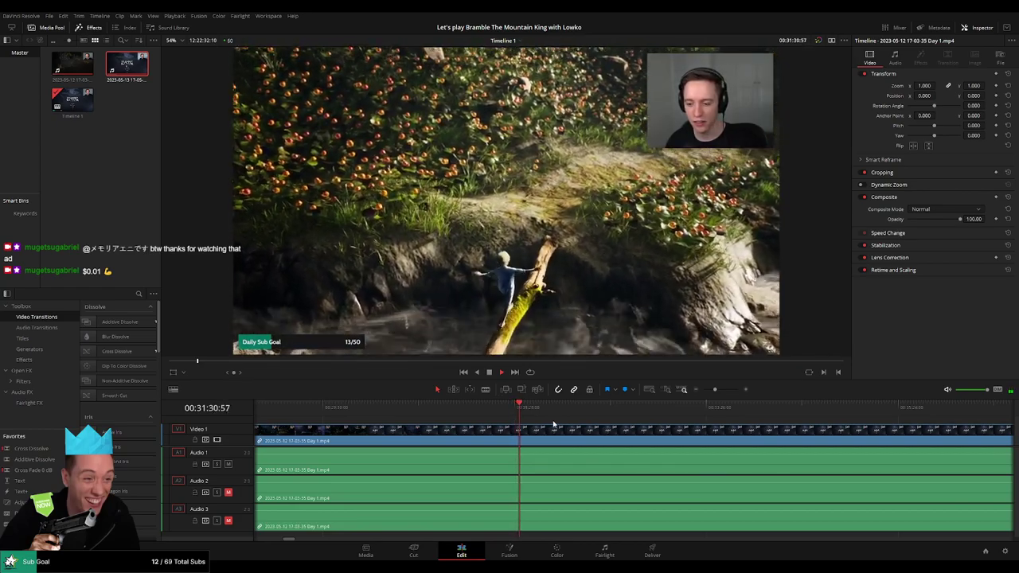
scroll(510, 421, right, 3)
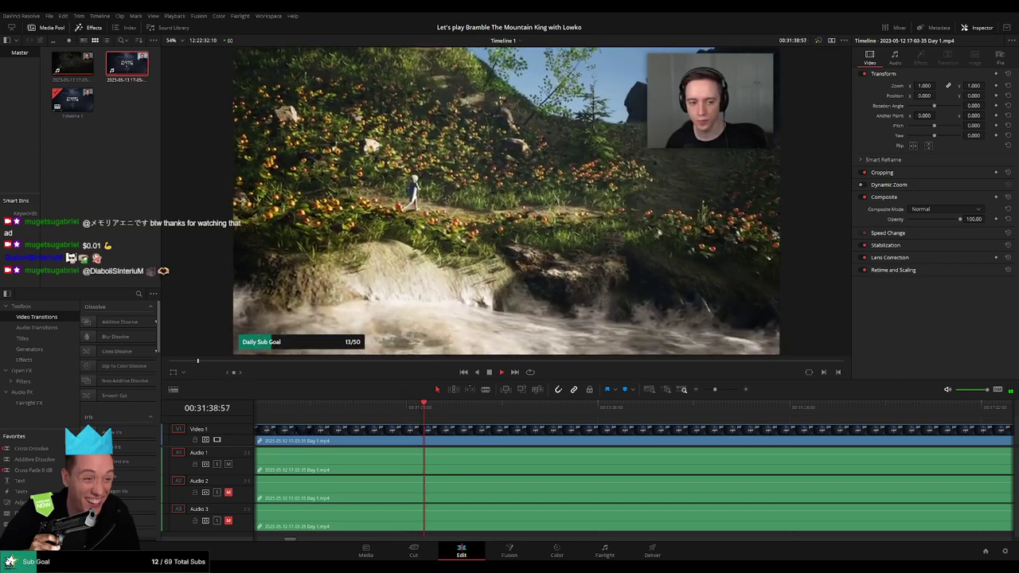
scroll(637, 446, left, 4)
drag(713, 394, 693, 393)
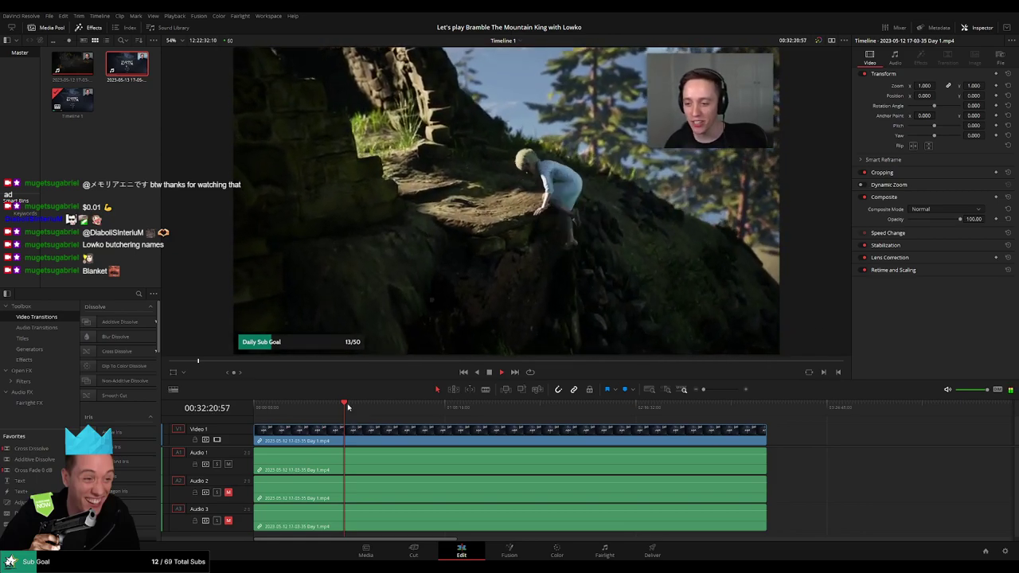
drag(344, 408, 399, 410)
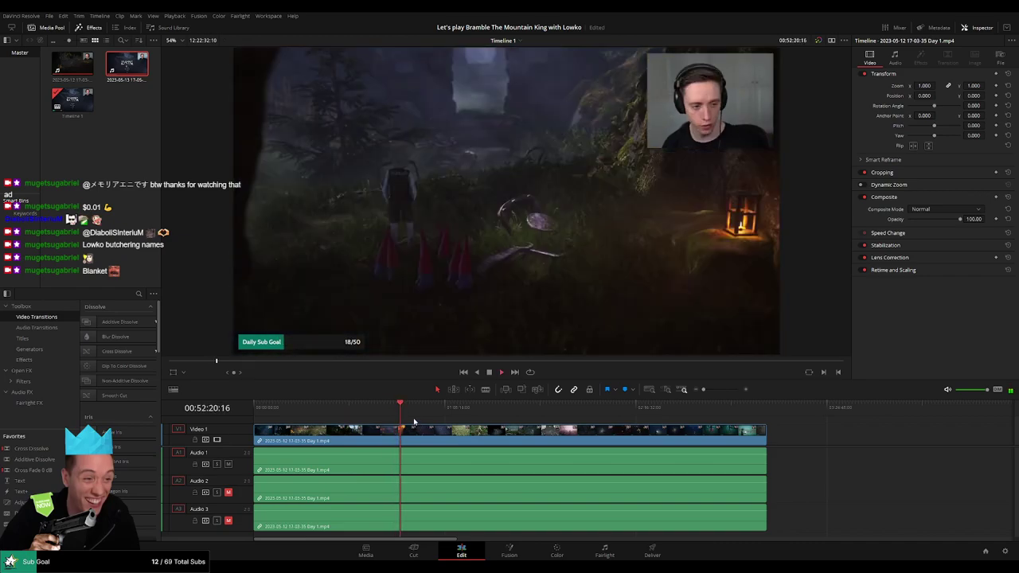
scroll(477, 421, up, 2)
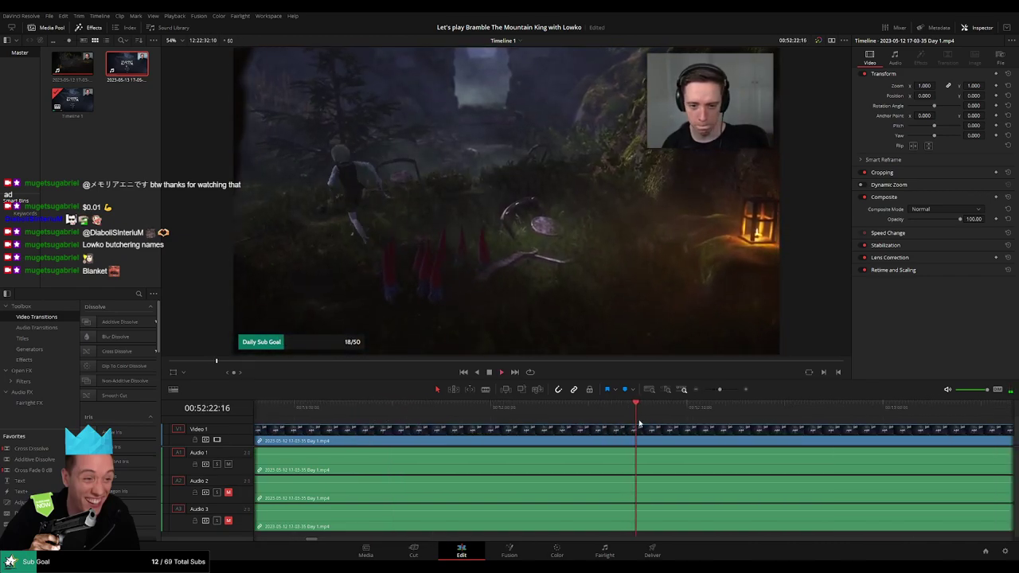
click(609, 408)
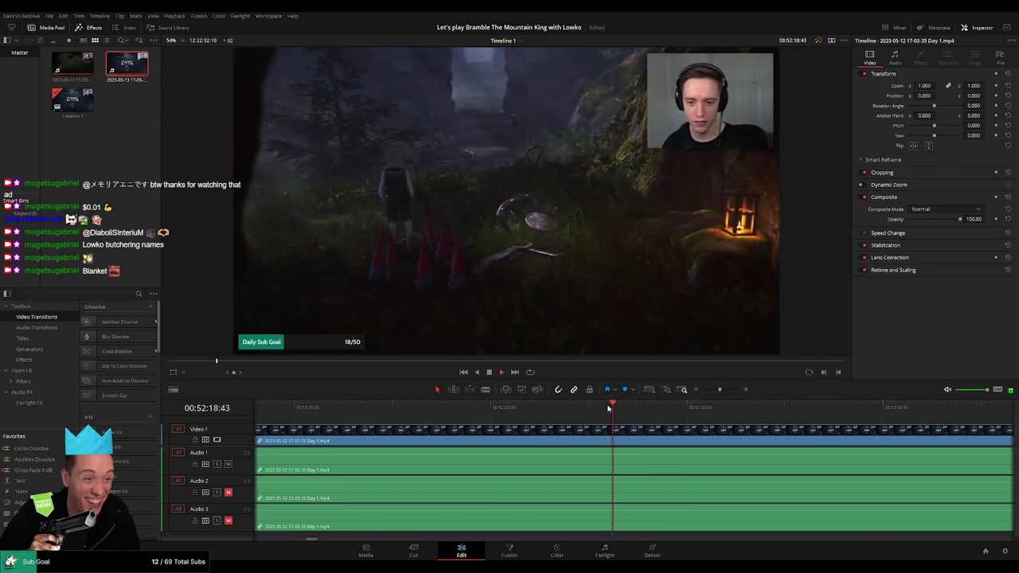
scroll(575, 414, right, 2)
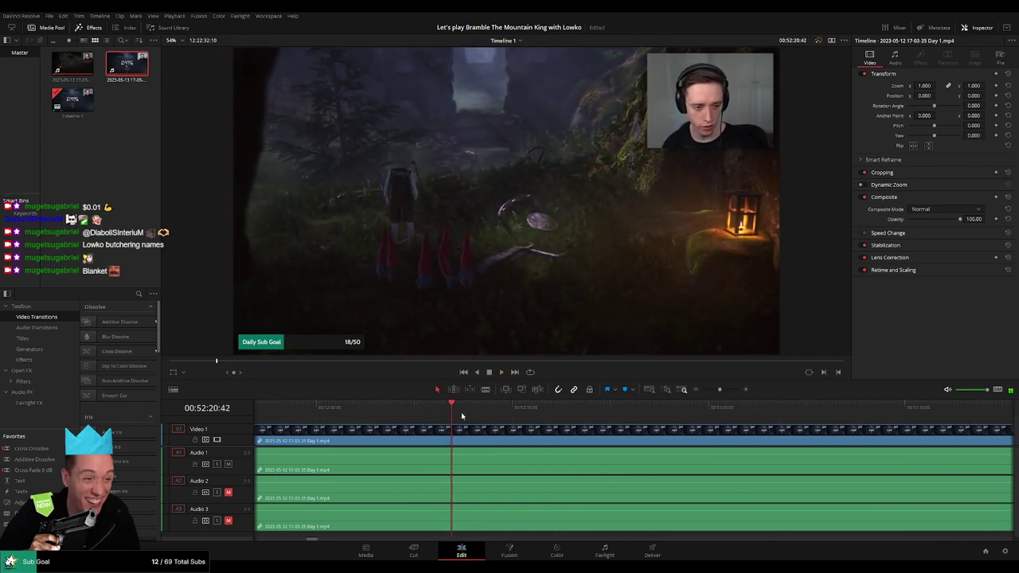
drag(442, 414, 471, 415)
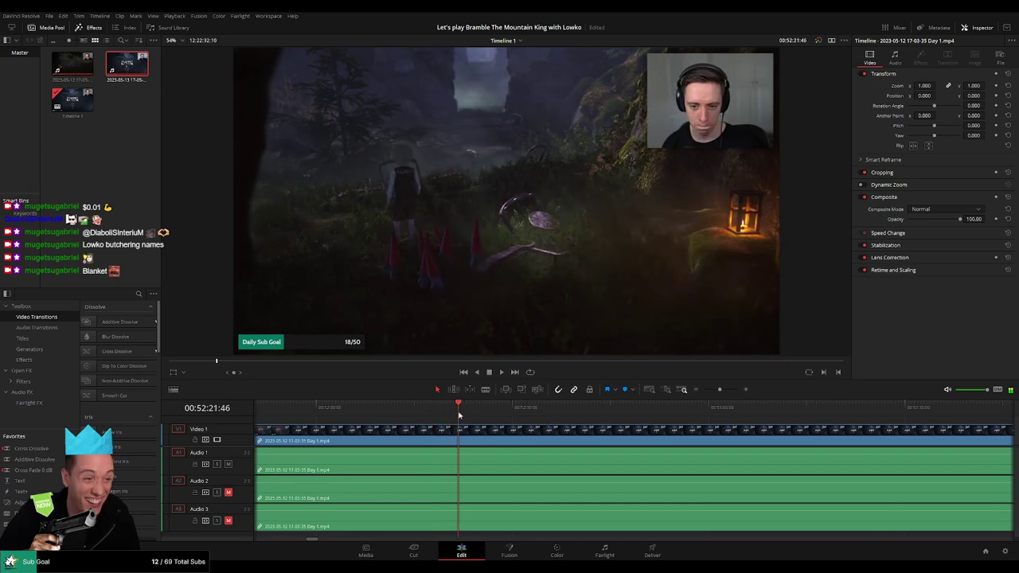
click(685, 390)
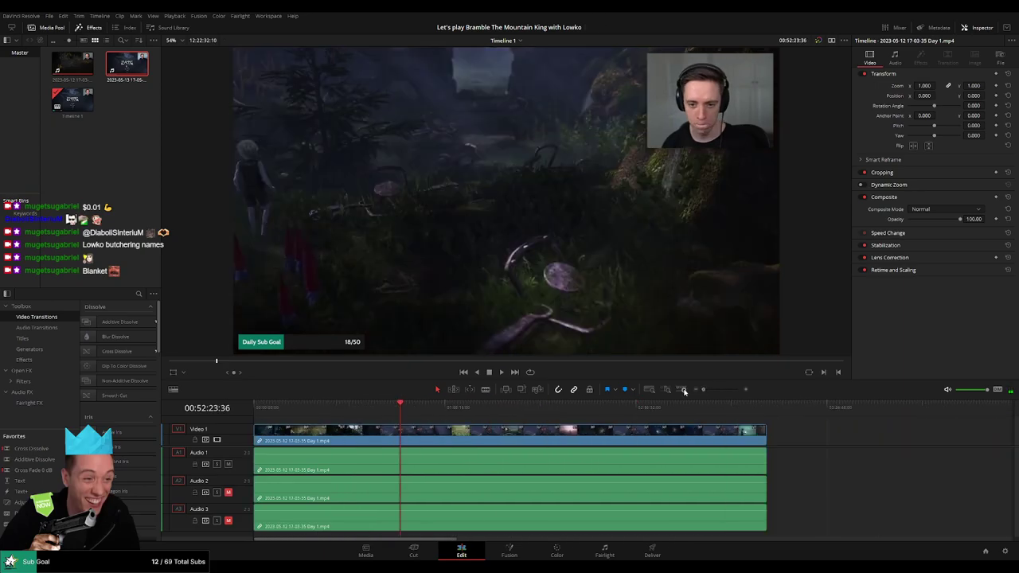
key(space)
click(395, 412)
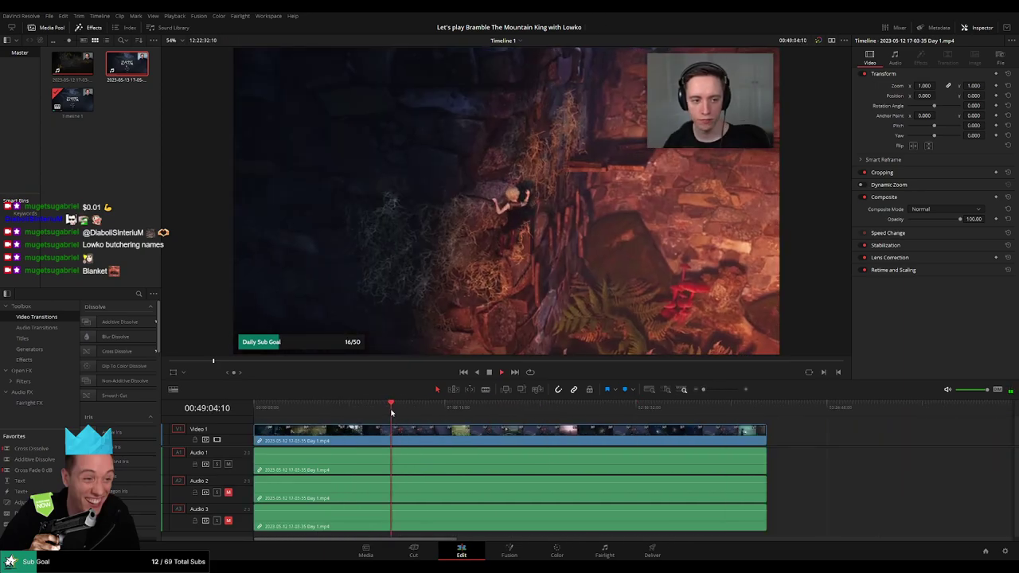
scroll(643, 432, up, 2)
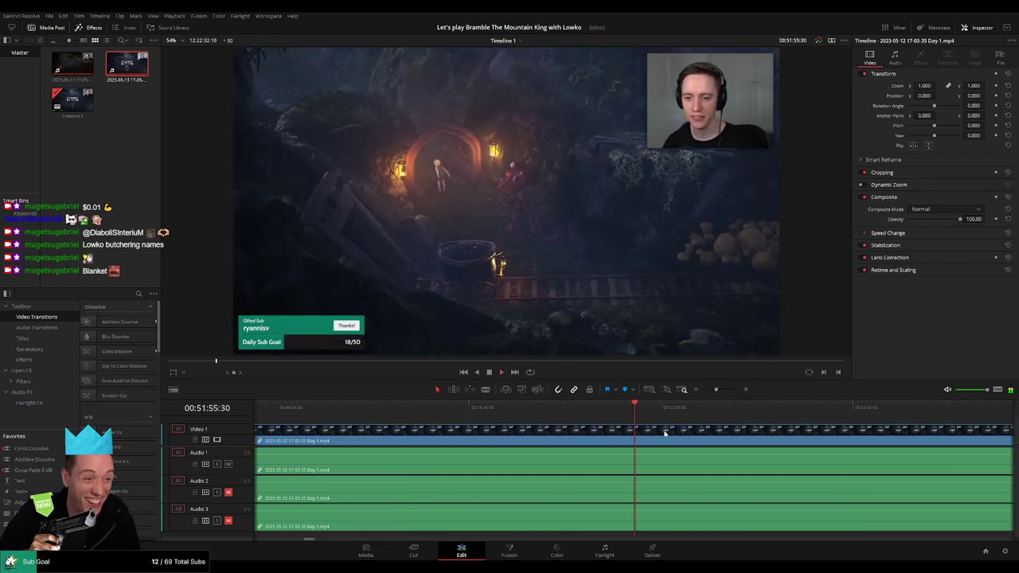
scroll(673, 428, up, 2)
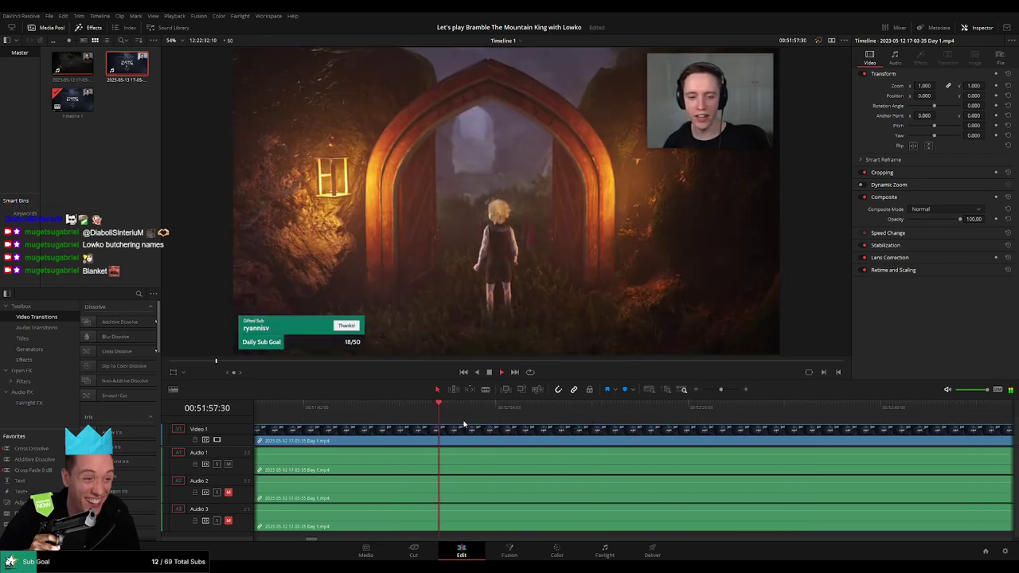
scroll(458, 421, right, 1)
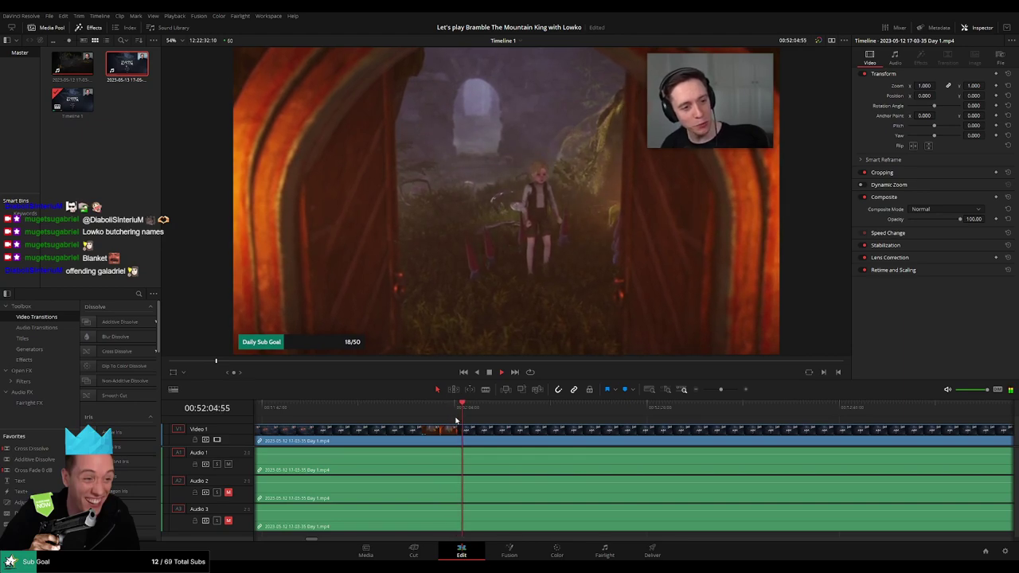
scroll(454, 420, right, 1)
scroll(430, 418, right, 2)
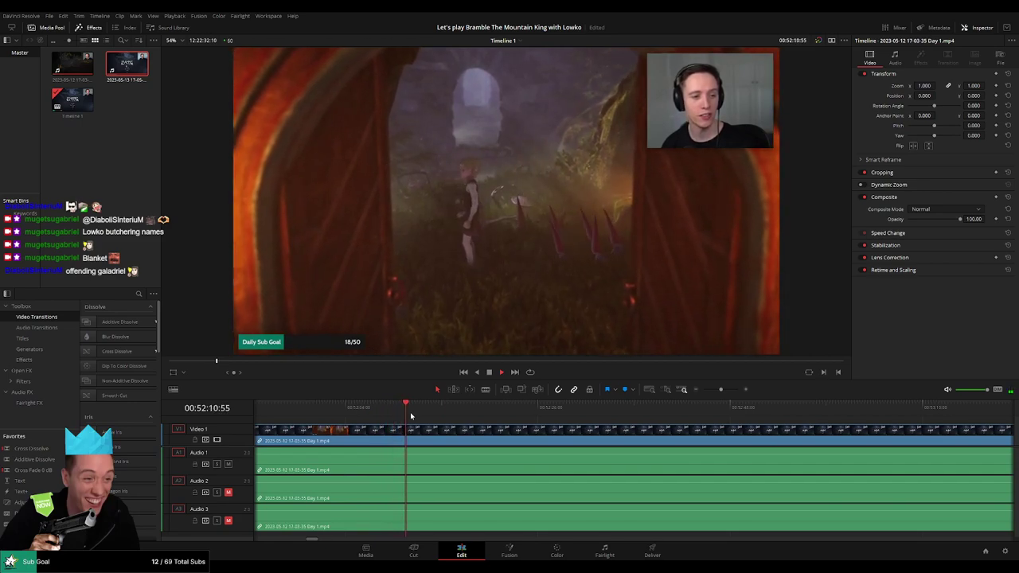
Blade all tracks at about 00:52:12 and adjust where the later part begins
click(634, 422)
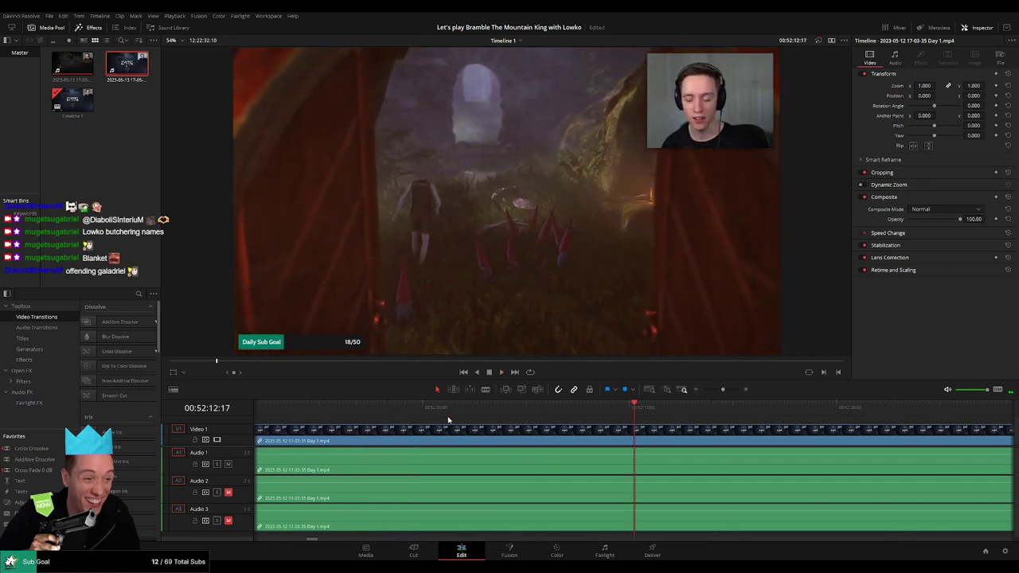
drag(615, 412, 612, 412)
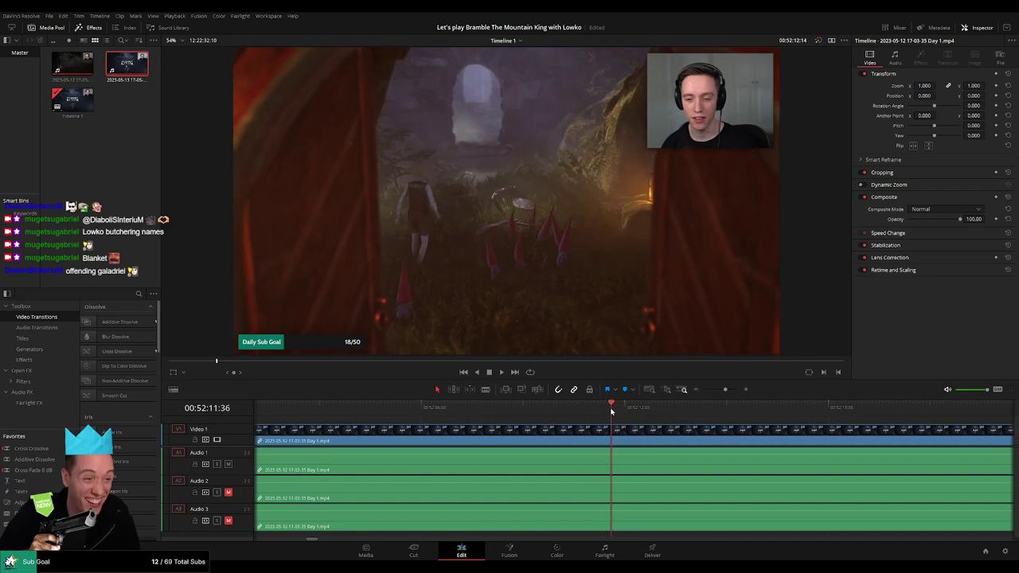
key(Right)
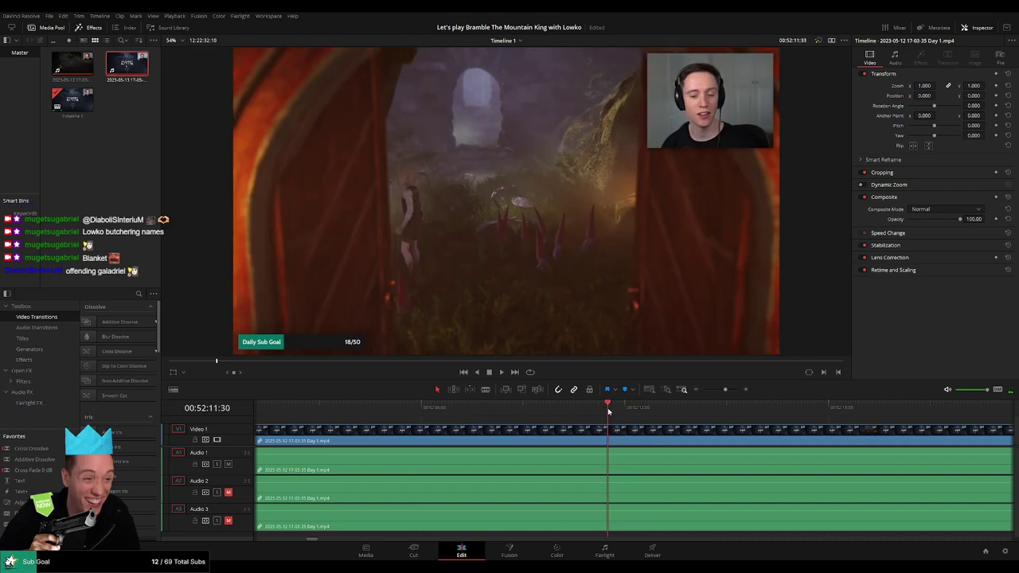
key(ctrl+b)
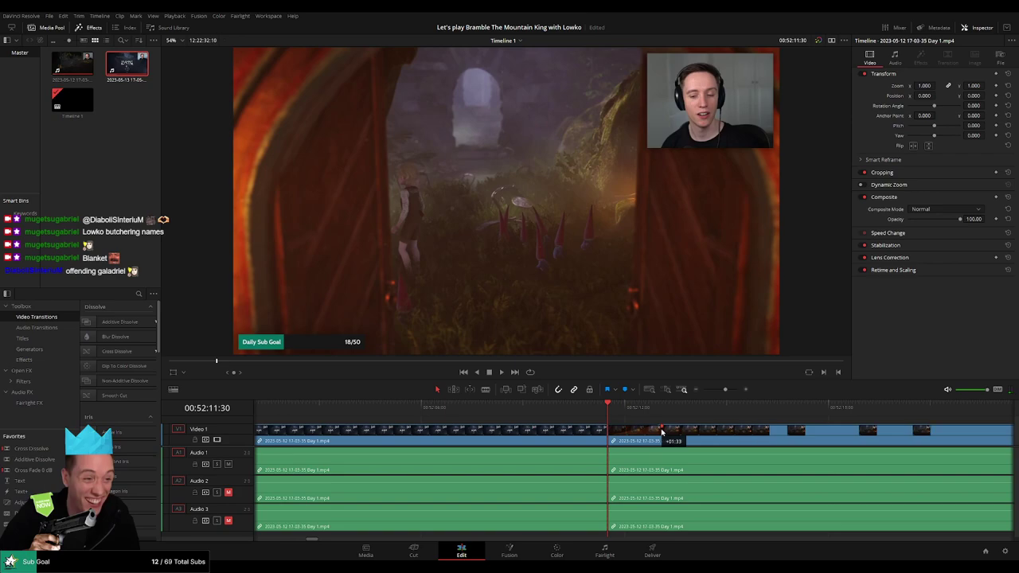
drag(662, 433, 580, 428)
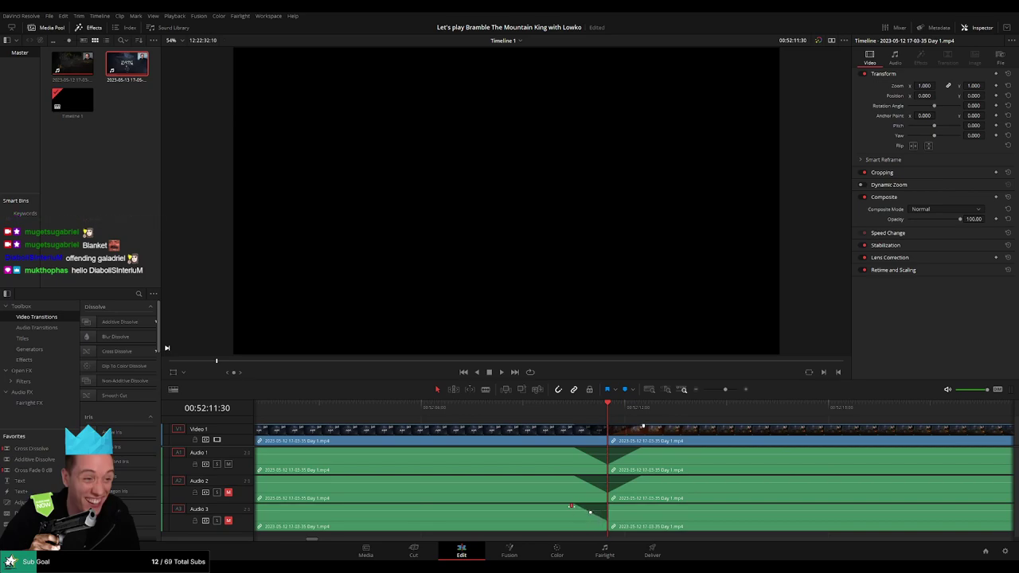
Extend the audio crossfade across the cut, review it, and roll the edit point later
drag(608, 506, 637, 507)
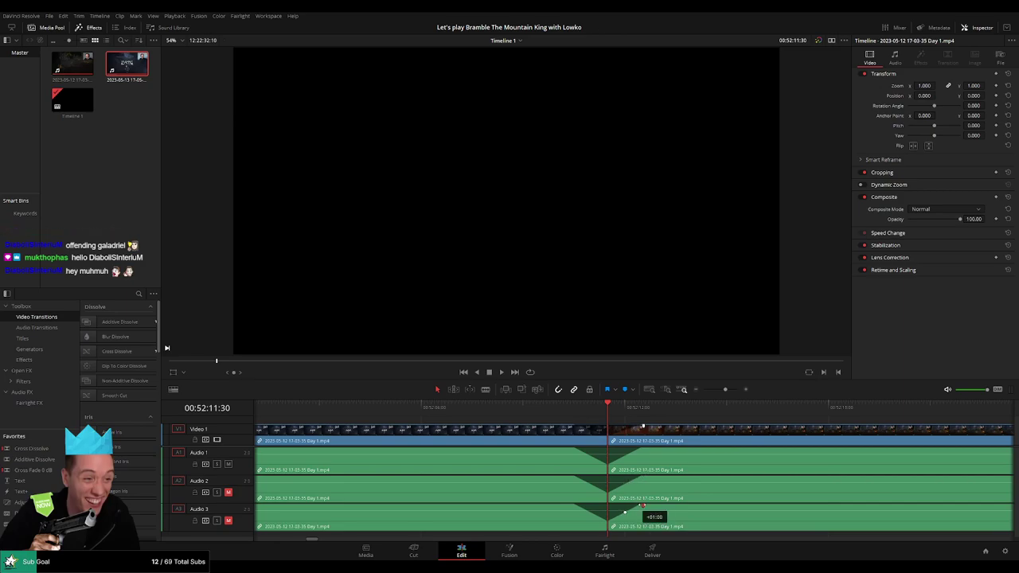
key(space)
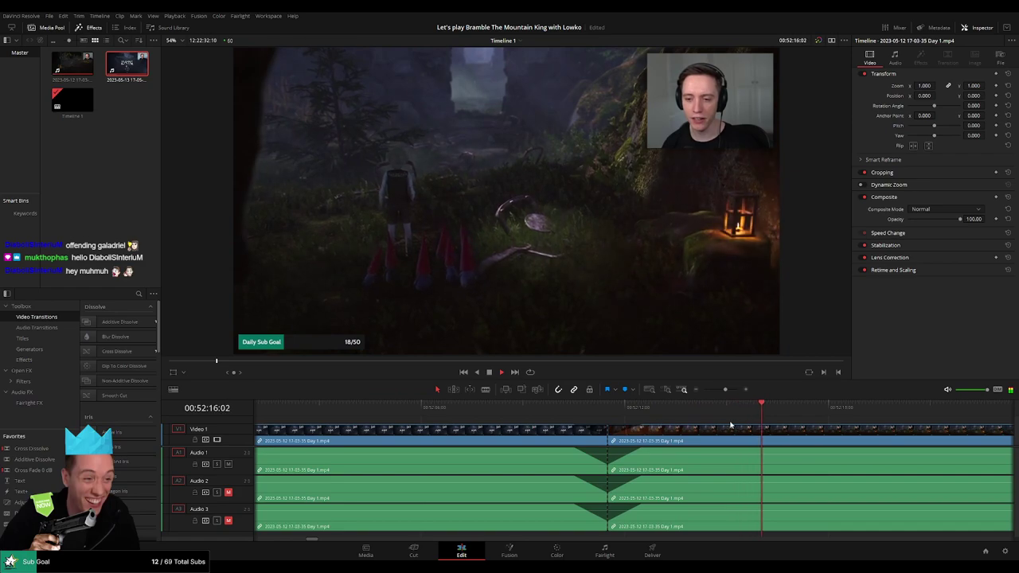
drag(643, 417, 659, 413)
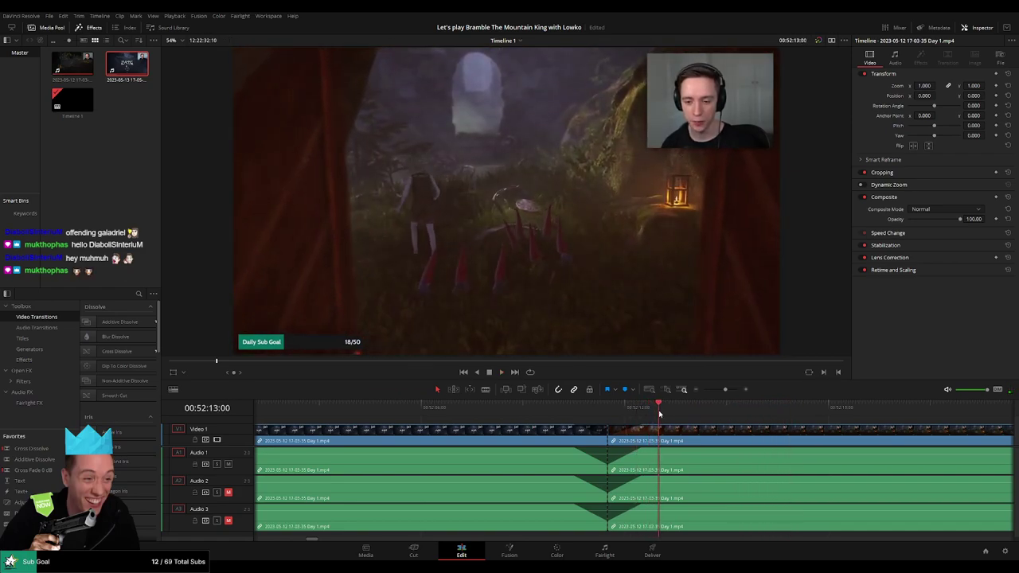
drag(609, 439, 659, 441)
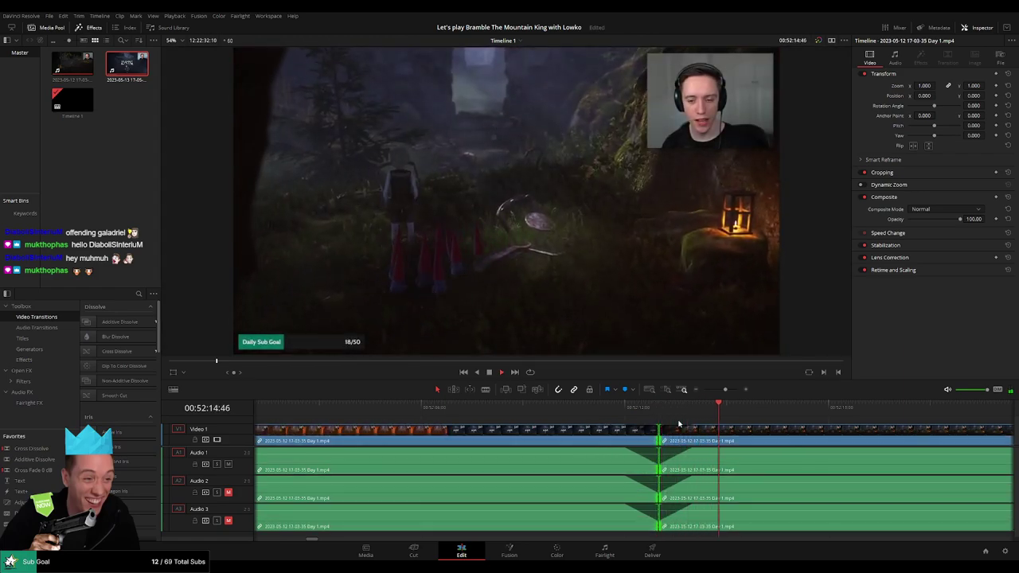
click(598, 417)
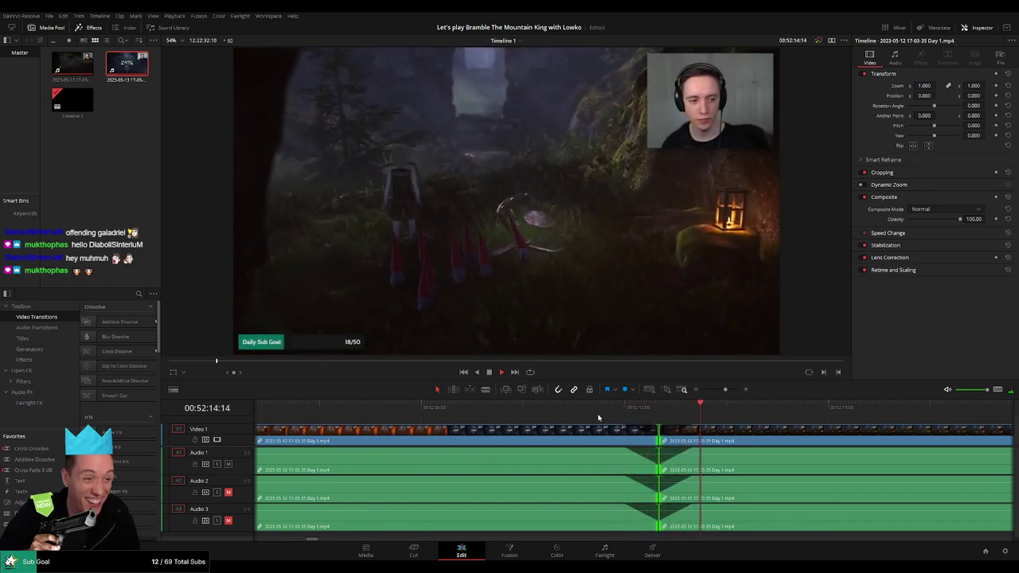
scroll(494, 422, down, 3)
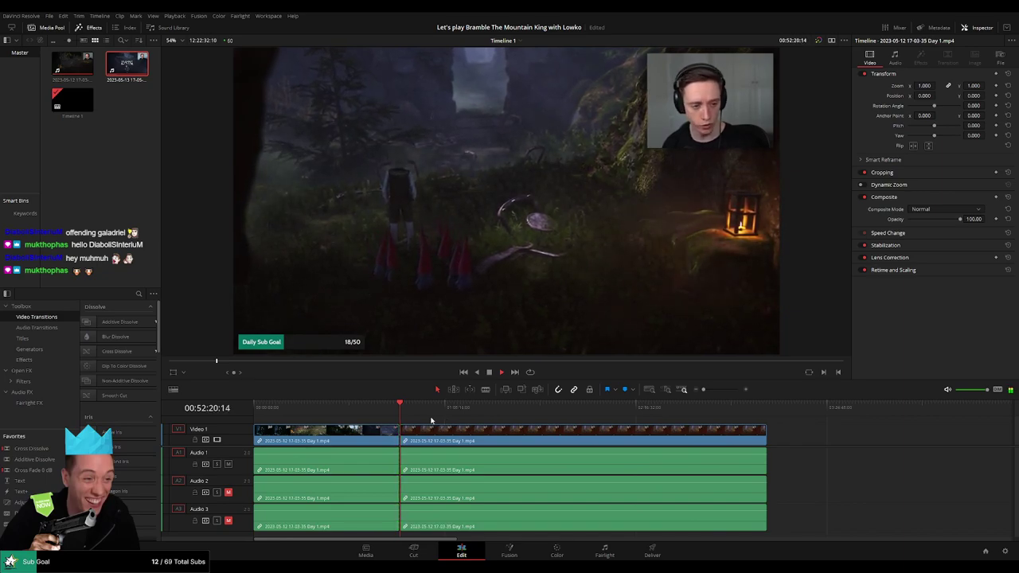
Move the footage after the 52:12 cut to start at 02:00:00:00, then play from the start
key(Home)
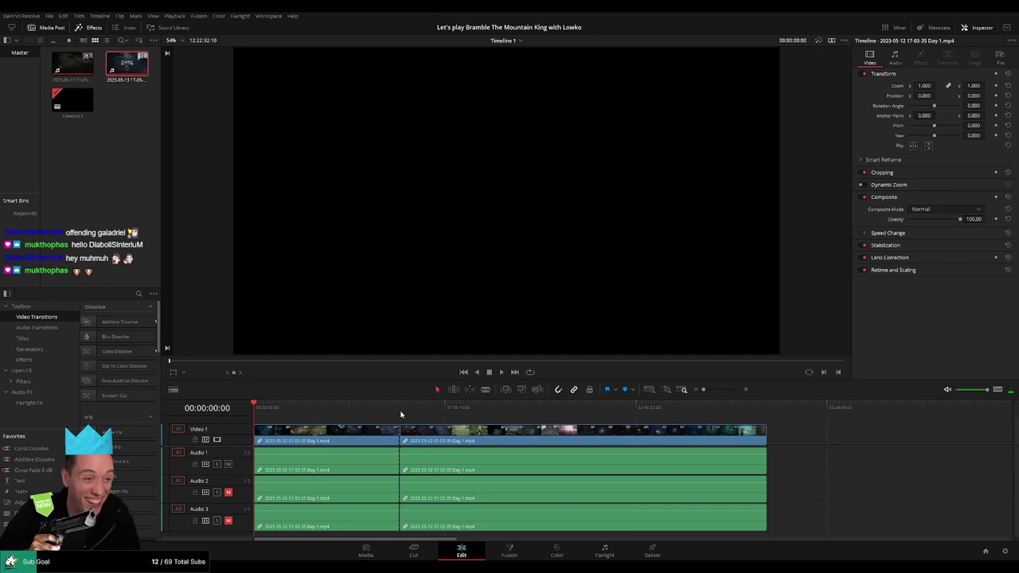
drag(402, 434, 453, 437)
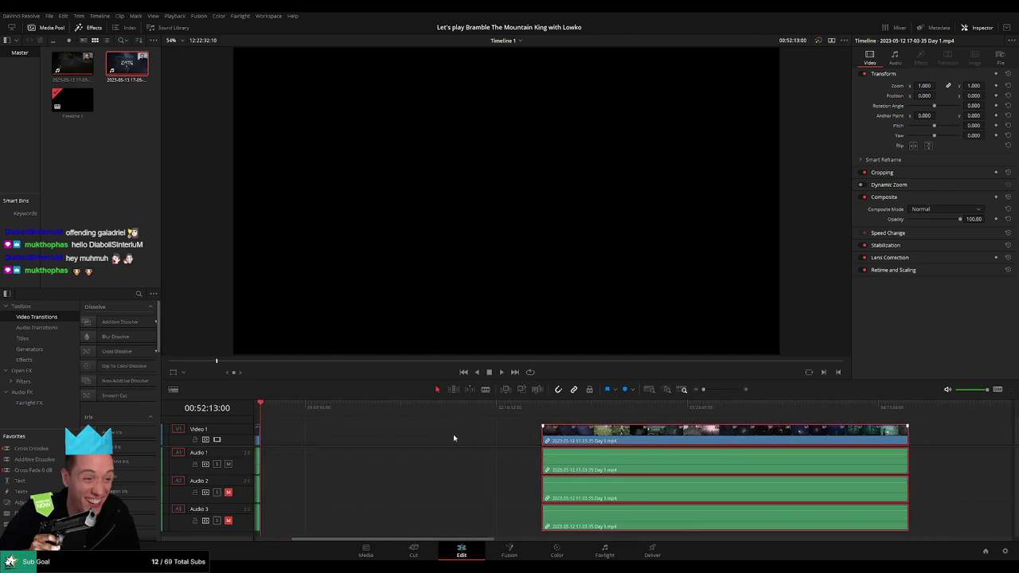
click(453, 437)
scroll(461, 437, left, 3)
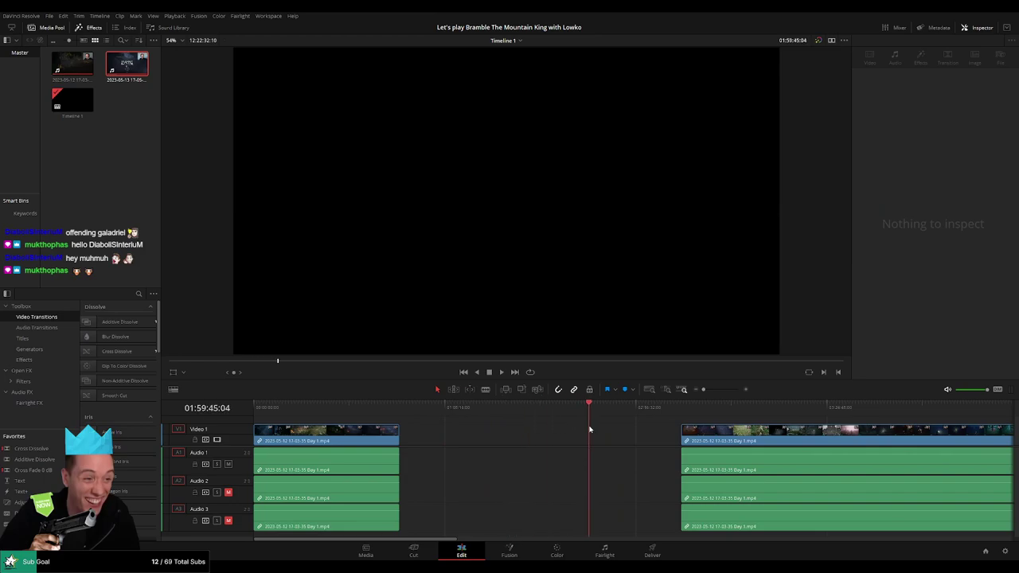
scroll(629, 434, up, 5)
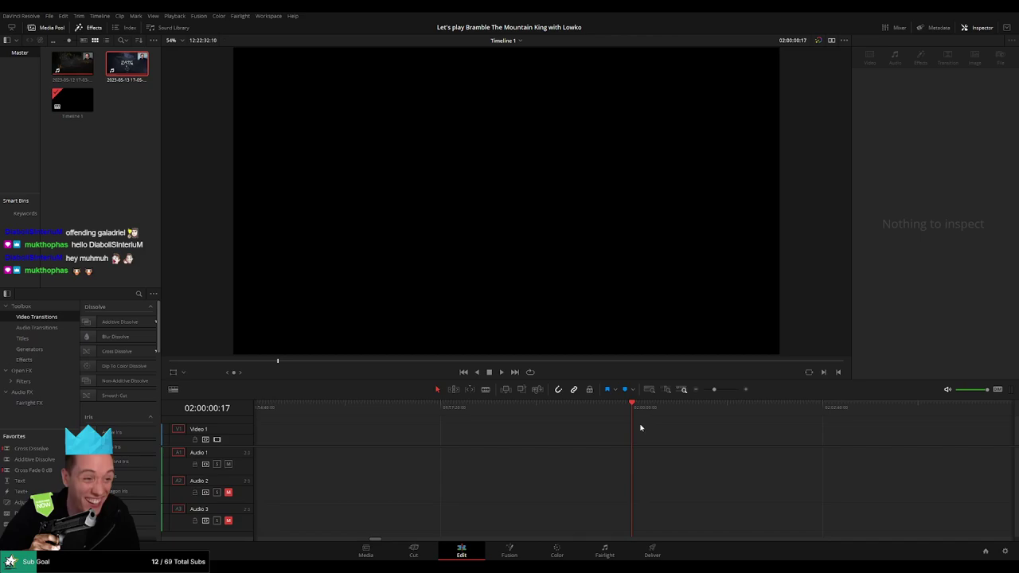
click(704, 389)
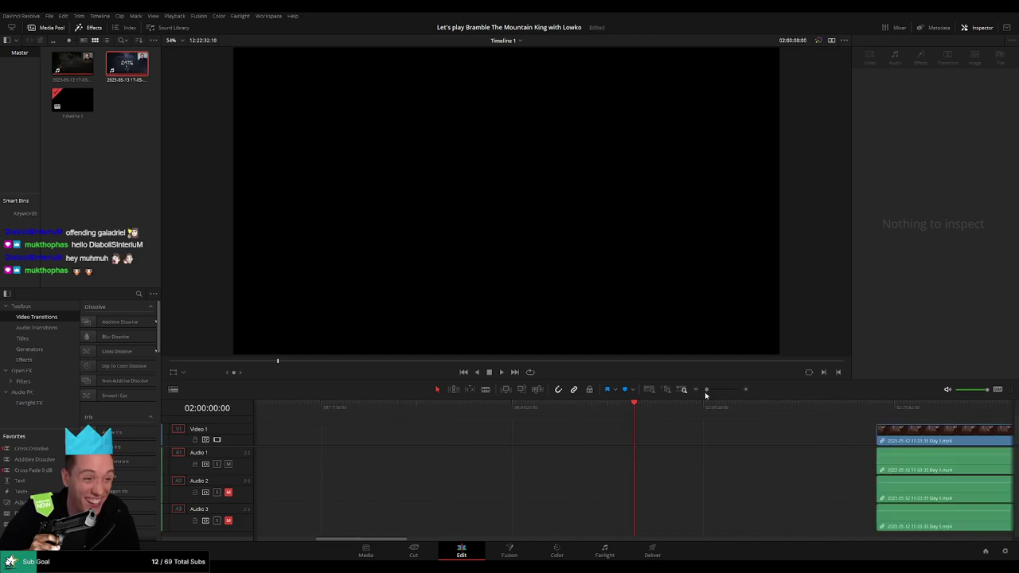
drag(705, 436, 612, 436)
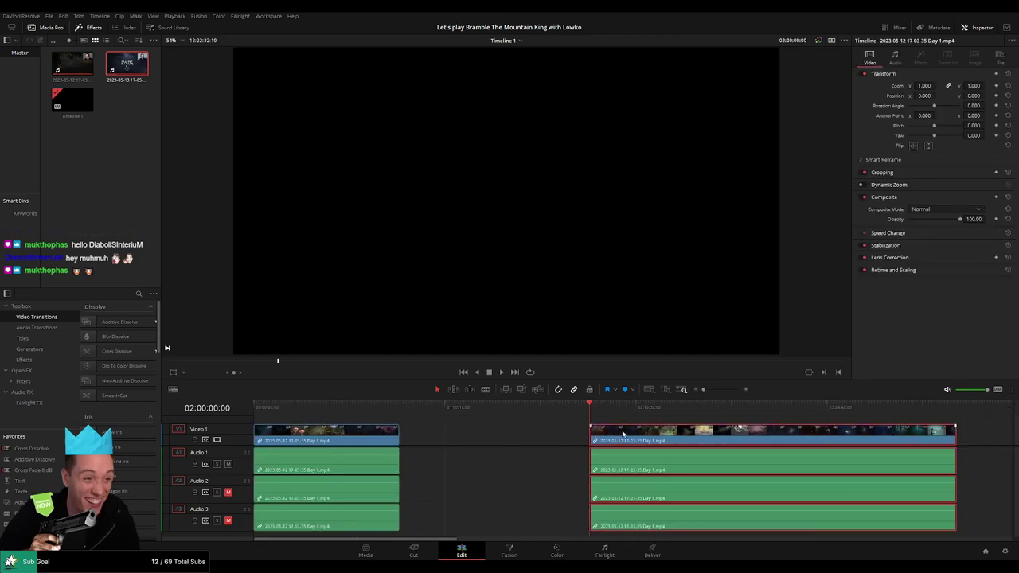
key(space)
scroll(637, 424, right, 3)
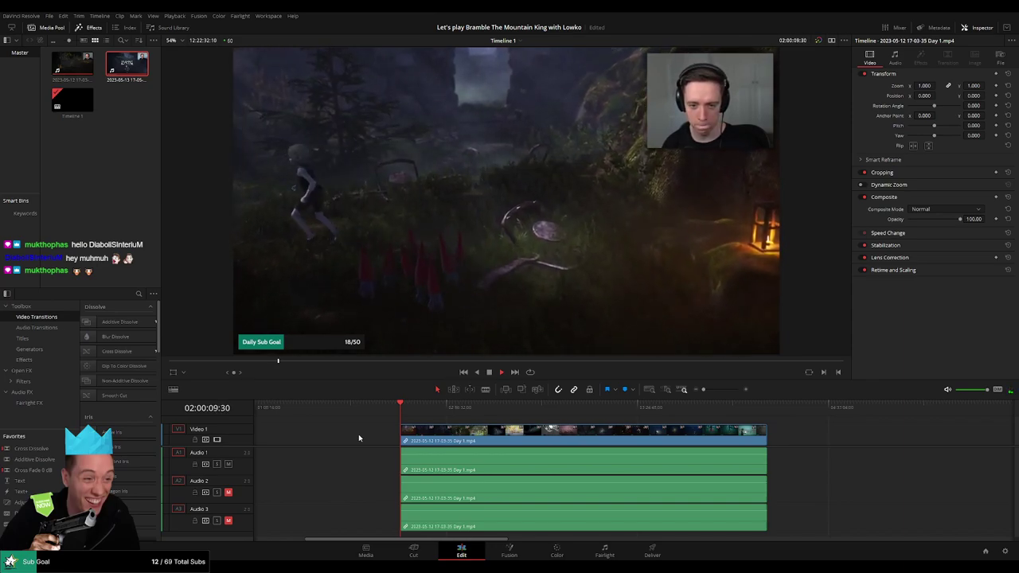
scroll(372, 437, right, 3)
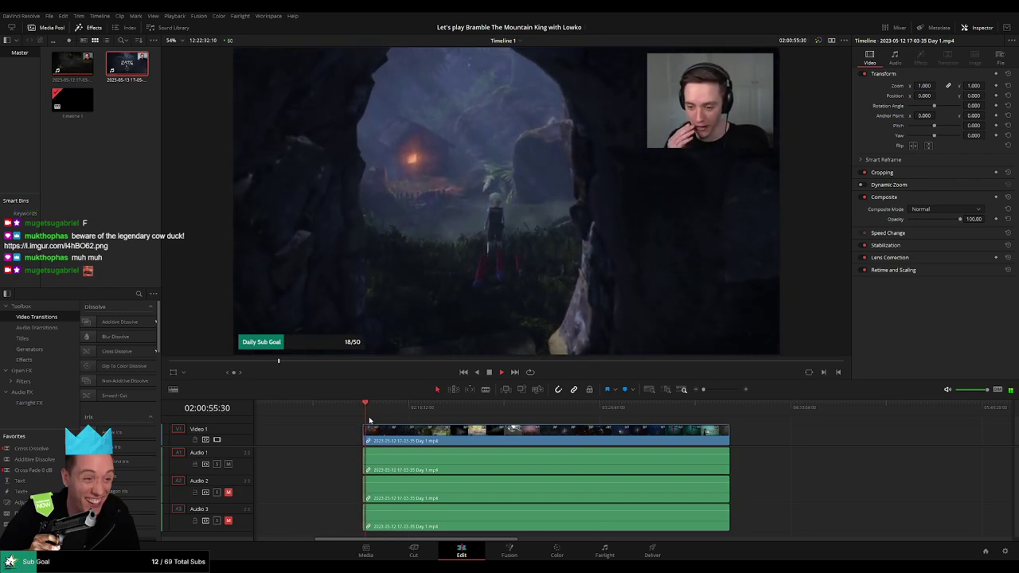
drag(366, 412, 382, 412)
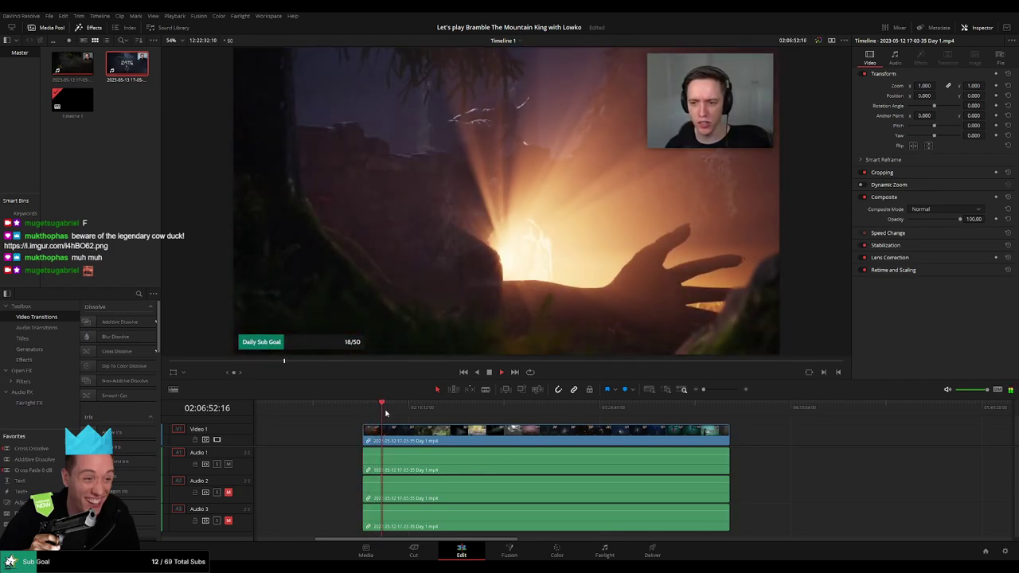
drag(388, 412, 402, 411)
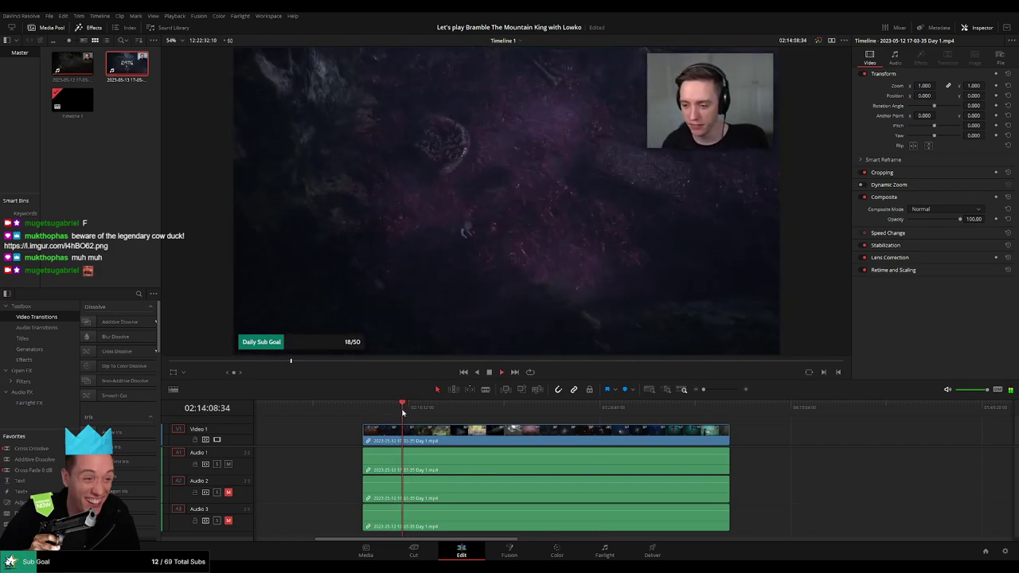
mouse_move(404, 413)
mouse_down()
mouse_move(499, 414)
mouse_move(512, 427)
mouse_move(677, 414)
mouse_up()
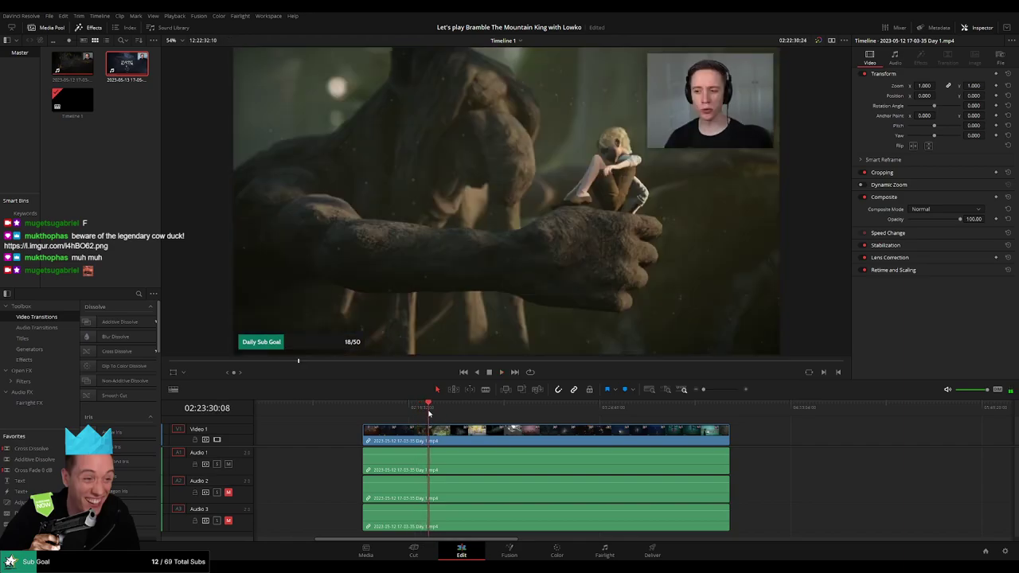
Review the footage and park the playhead at the waterfall scene change near 02:52:23
scroll(512, 426, up, 3)
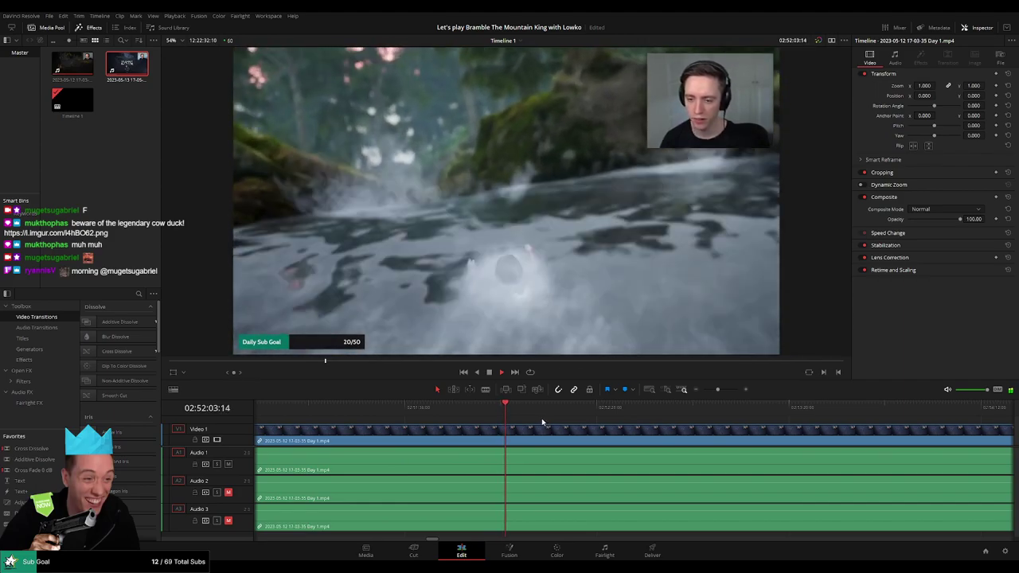
click(479, 406)
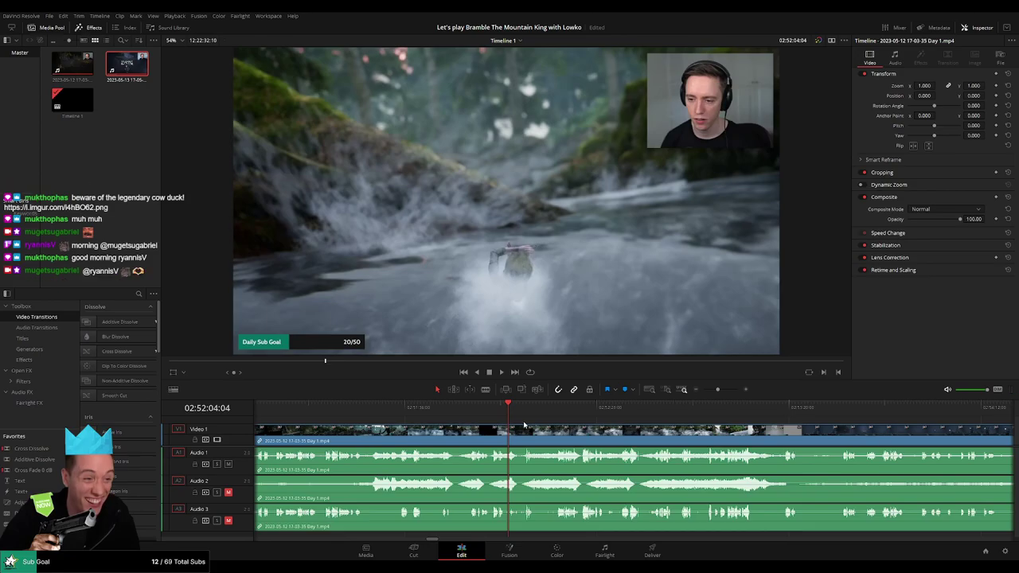
key(space)
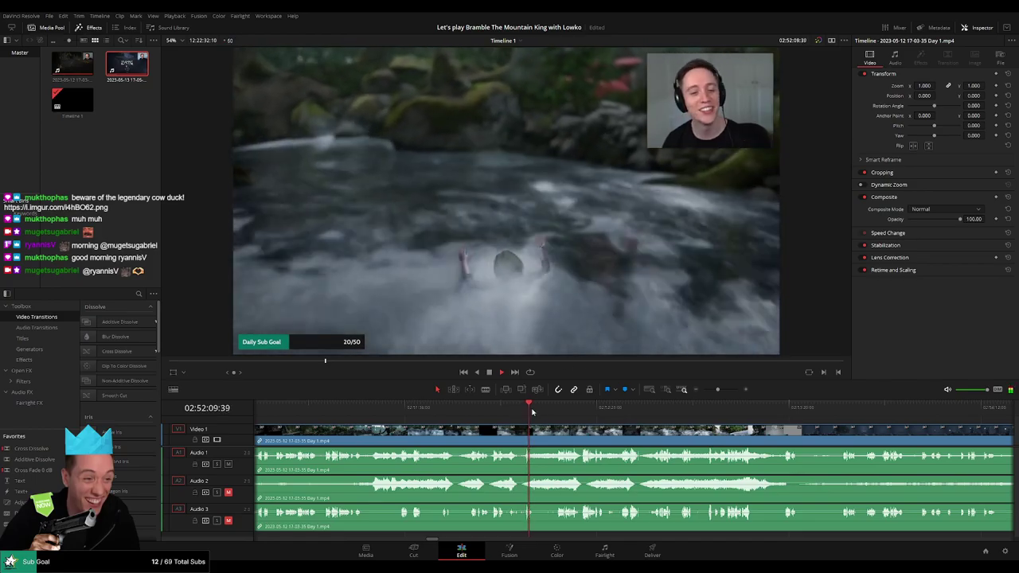
key(l)
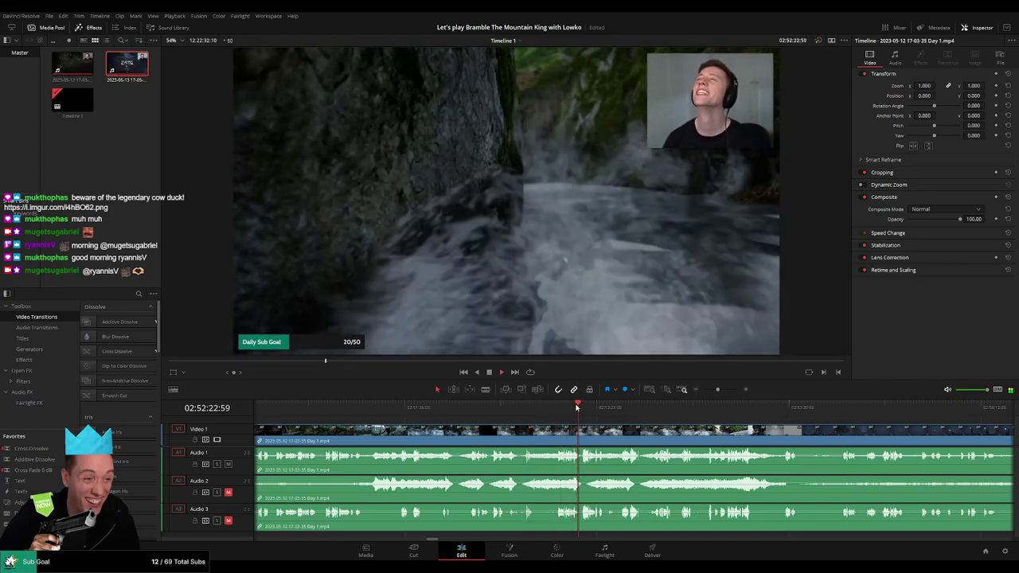
scroll(521, 426, right, 2)
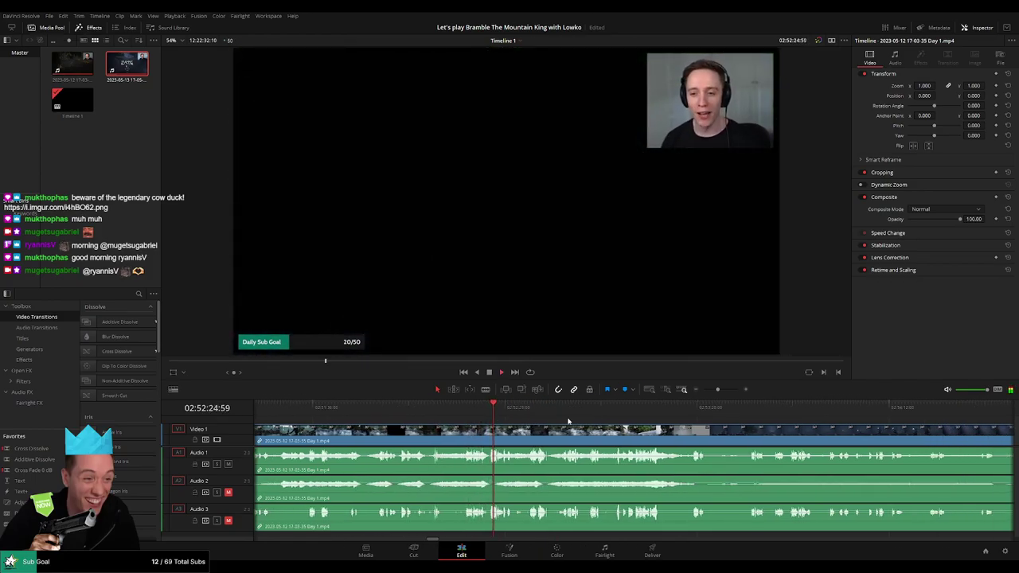
click(432, 408)
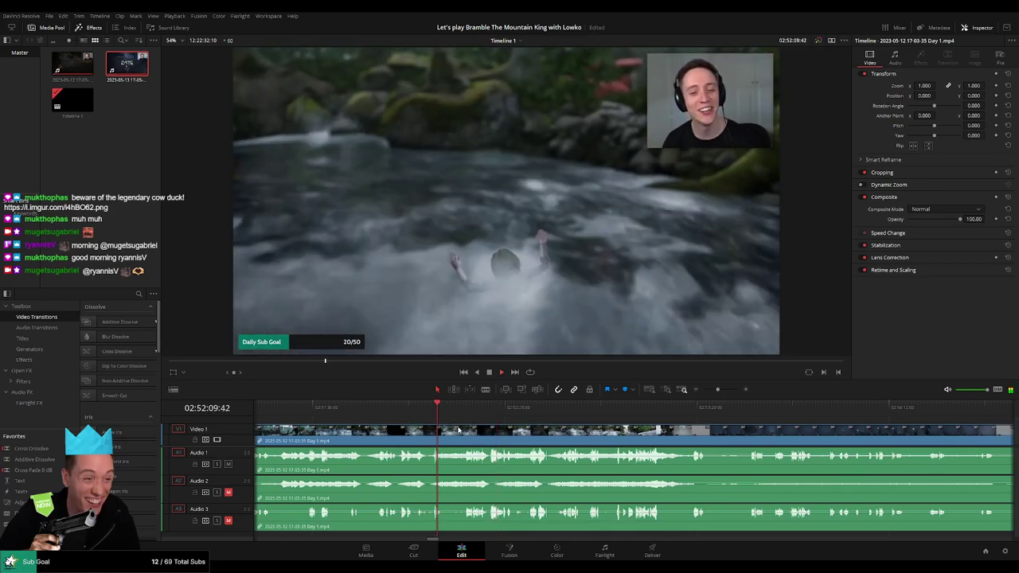
click(669, 412)
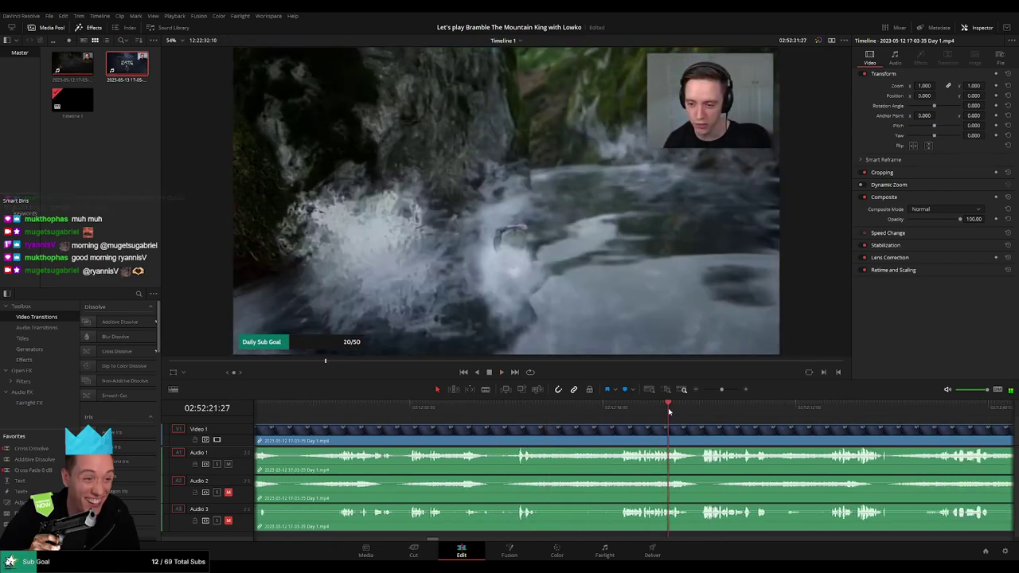
scroll(700, 418, up, 3)
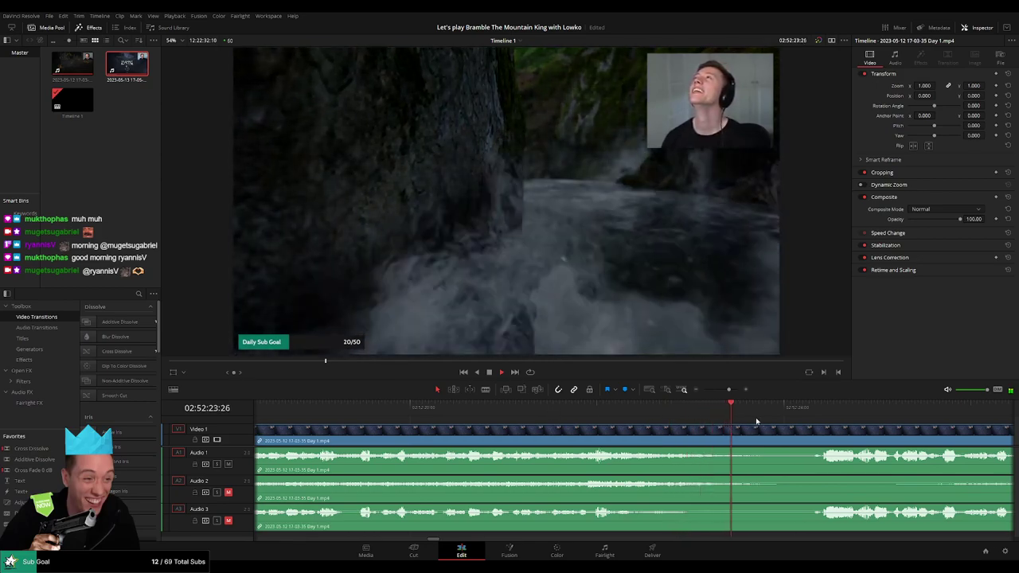
click(678, 409)
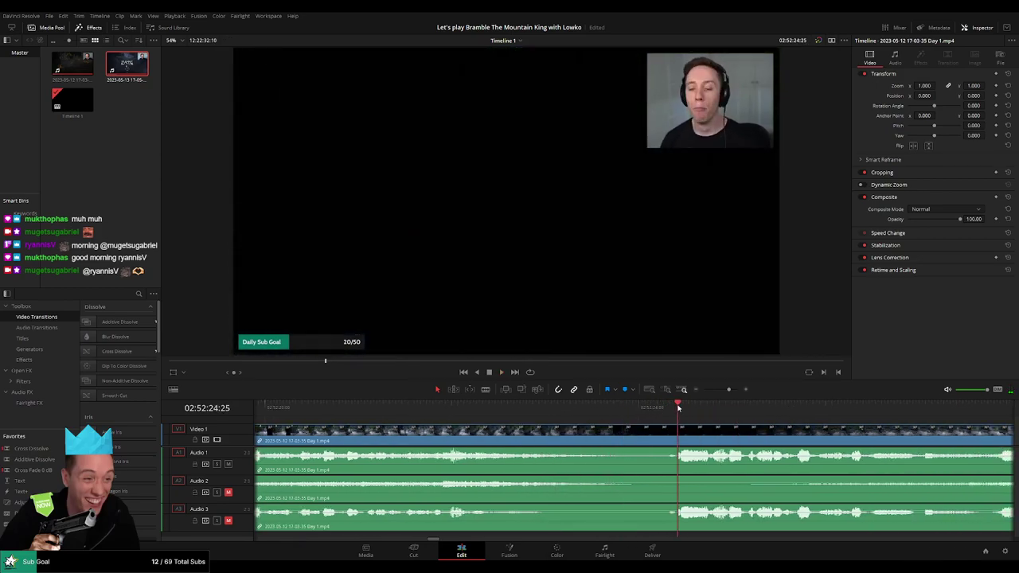
drag(678, 409, 593, 412)
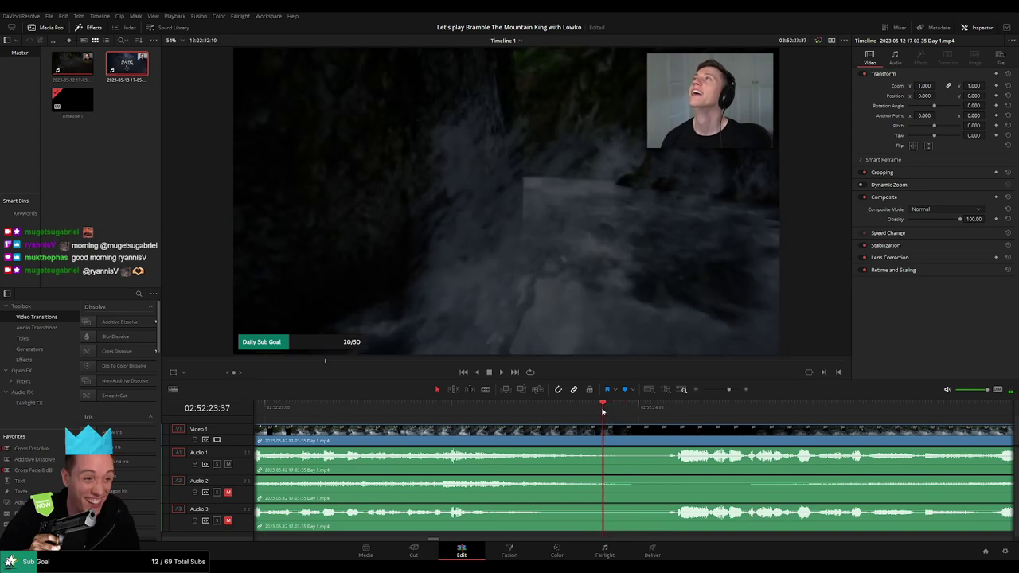
Blade all tracks at 02:52:23 and fade out Audio 1, 2 and 3 before the cut
key(ctrl+b)
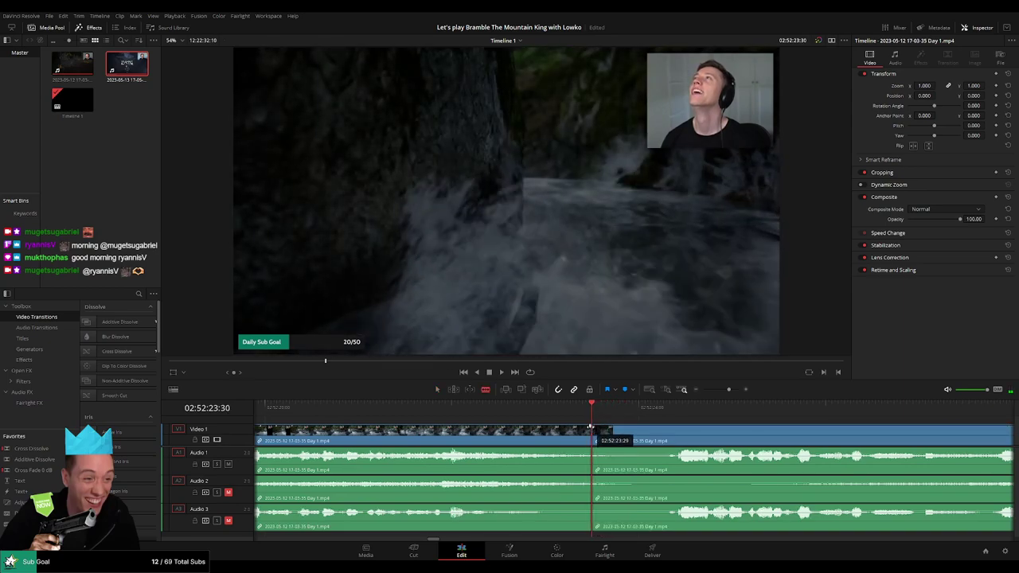
mouse_move(593, 433)
mouse_down()
mouse_move(533, 428)
mouse_move(584, 452)
mouse_move(500, 450)
mouse_up()
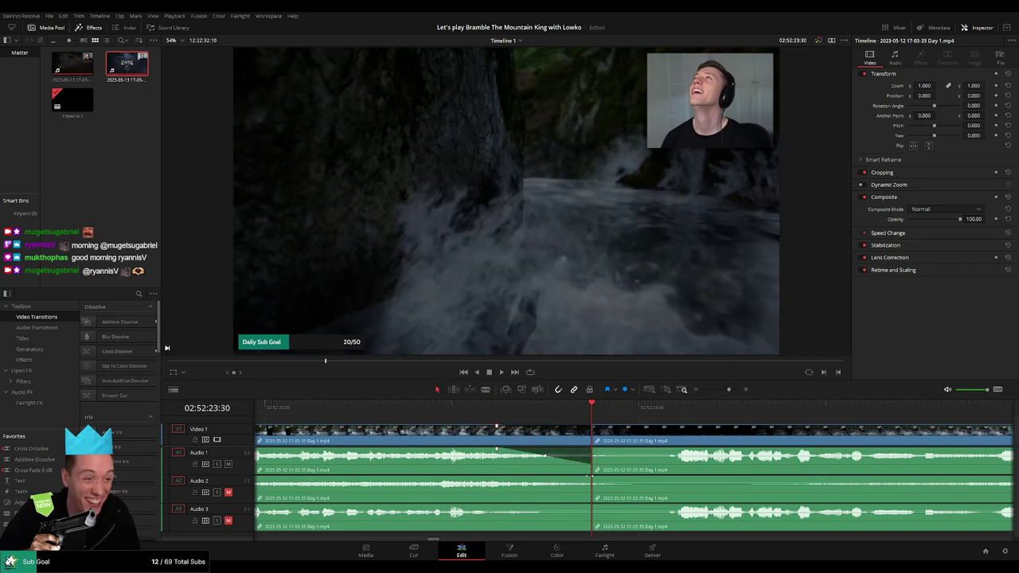
drag(589, 476, 508, 481)
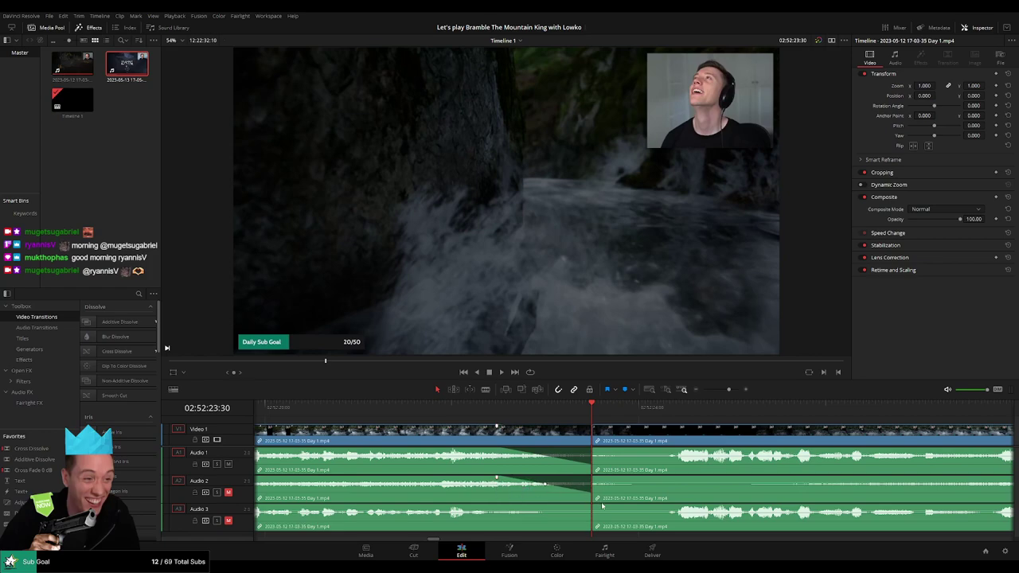
drag(590, 506, 505, 507)
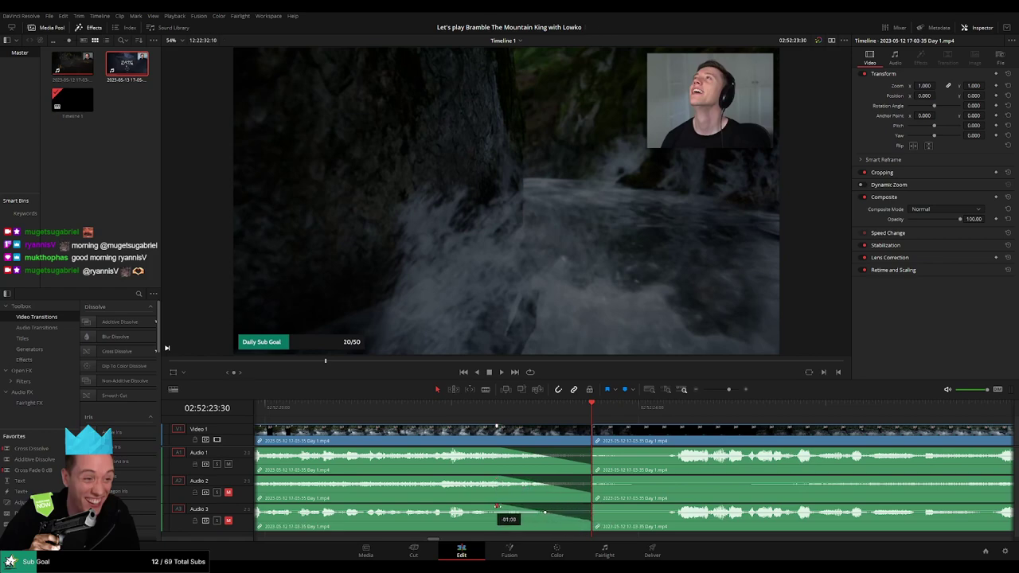
Fade Audio 1, 2 and 3 back in after the cut
drag(601, 428, 685, 429)
drag(592, 450, 680, 454)
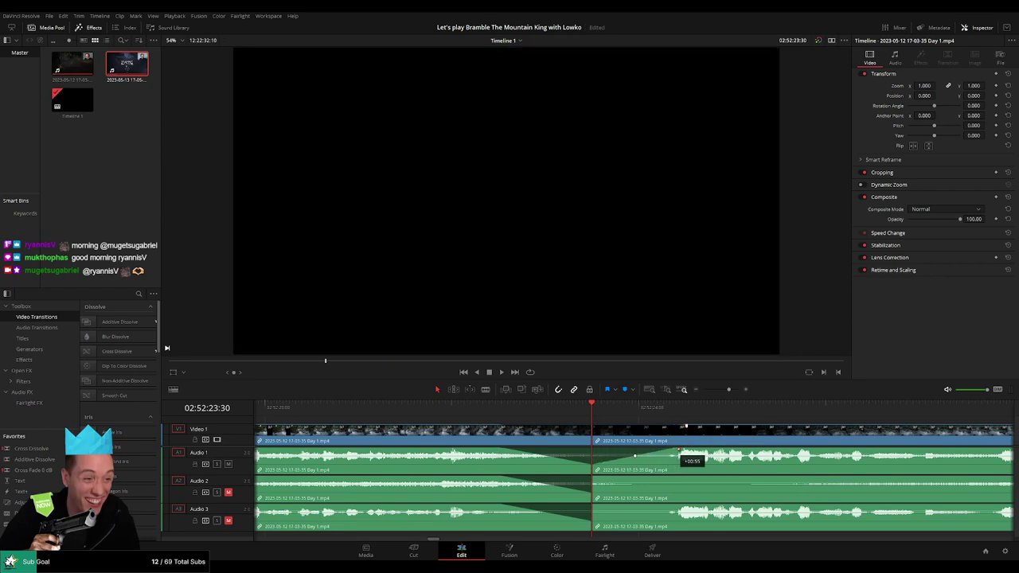
drag(592, 477, 684, 478)
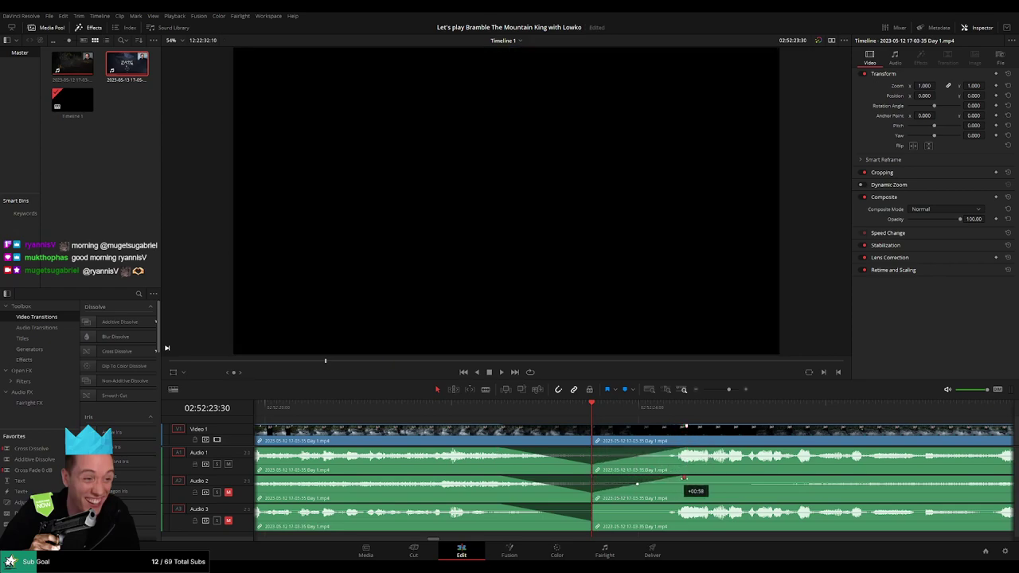
drag(593, 507, 682, 507)
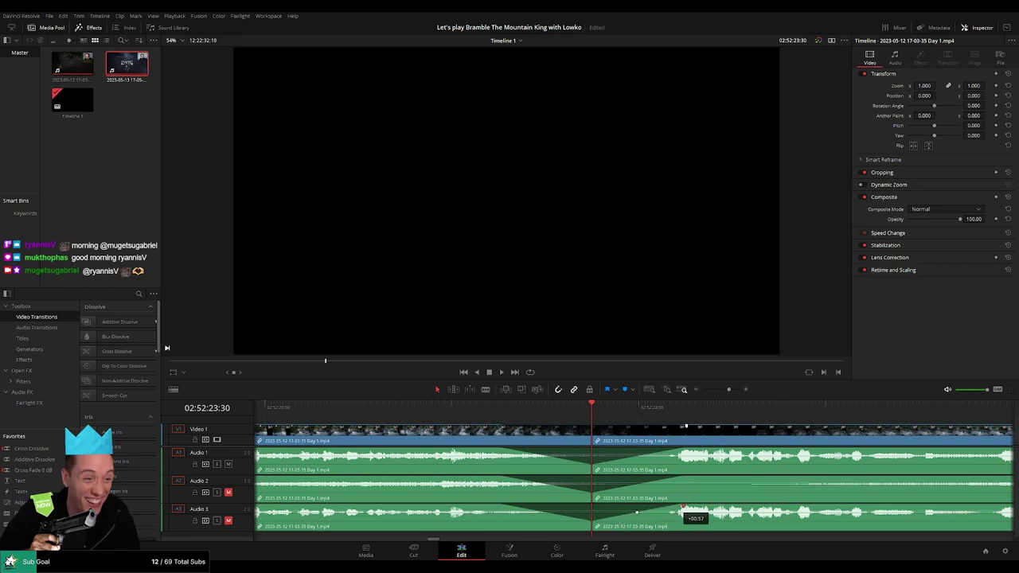
drag(728, 389, 700, 390)
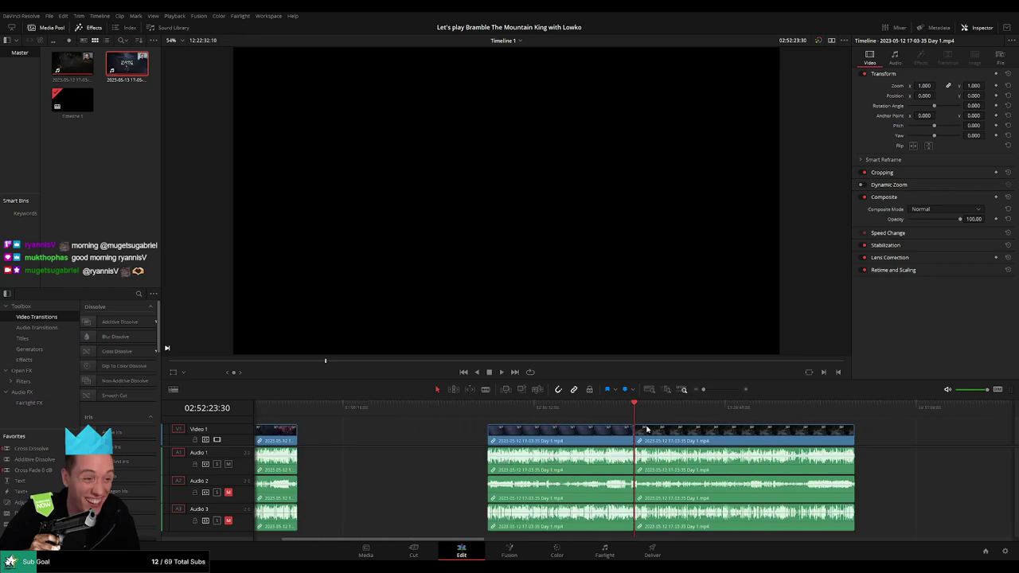
Select the clips after the waterfall cut and move them to start at 04:00:00:00
scroll(369, 423, right, 3)
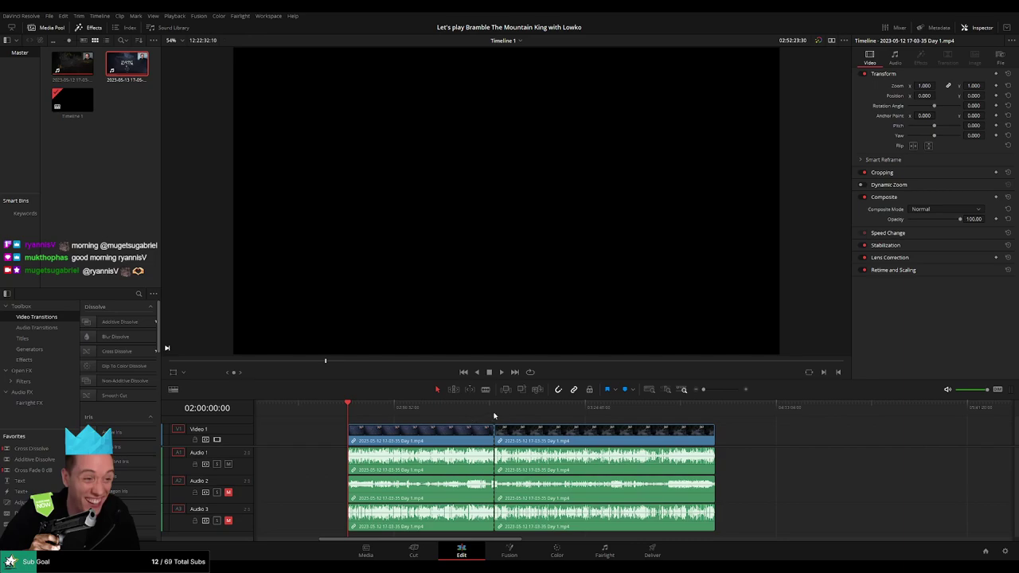
scroll(664, 435, right, 3)
drag(446, 435, 696, 434)
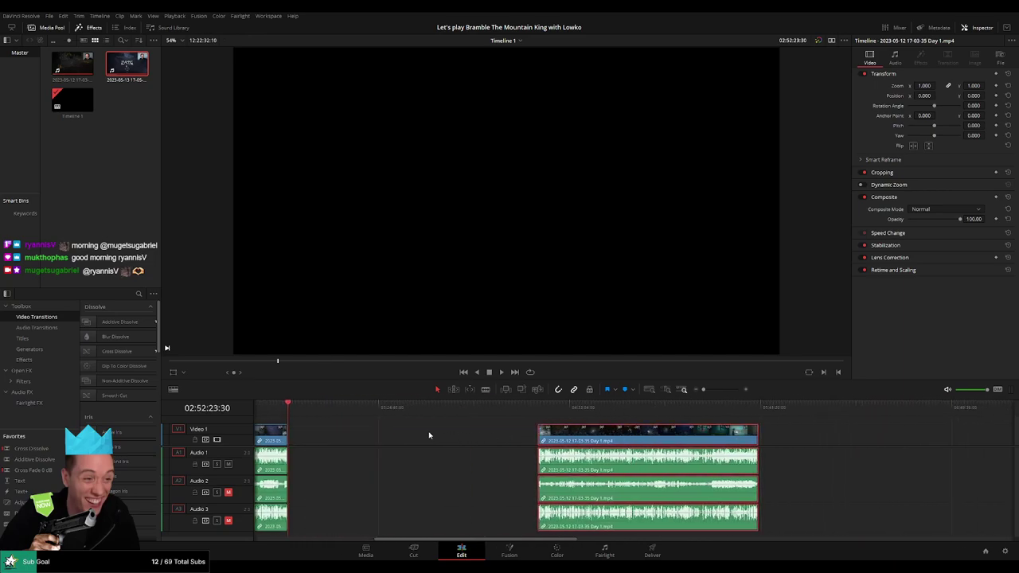
click(313, 425)
mouse_move(313, 412)
mouse_down()
mouse_move(467, 429)
mouse_move(619, 408)
mouse_up()
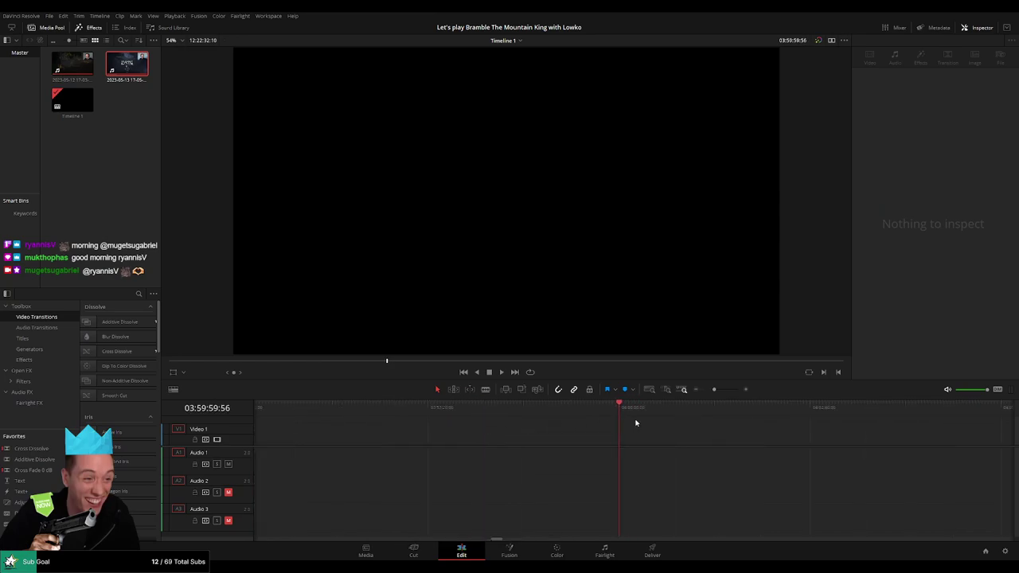
drag(712, 390, 703, 390)
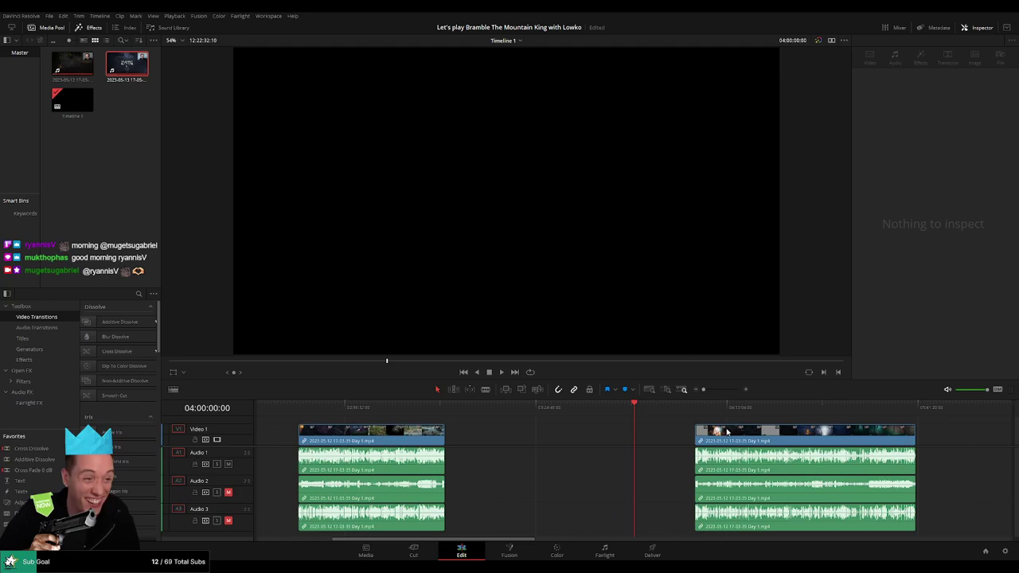
drag(737, 428, 677, 429)
scroll(567, 418, right, 5)
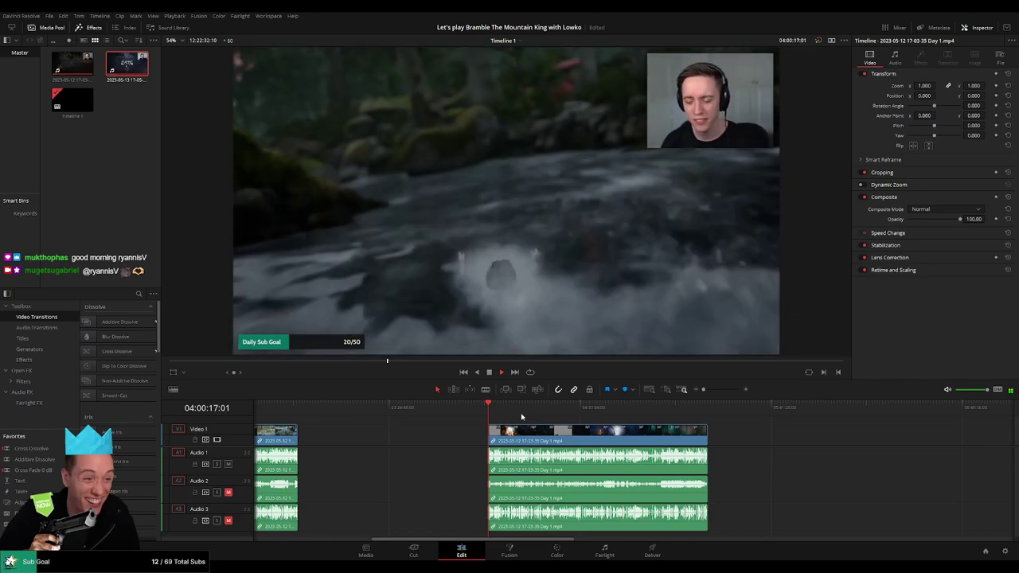
scroll(597, 425, up, 2)
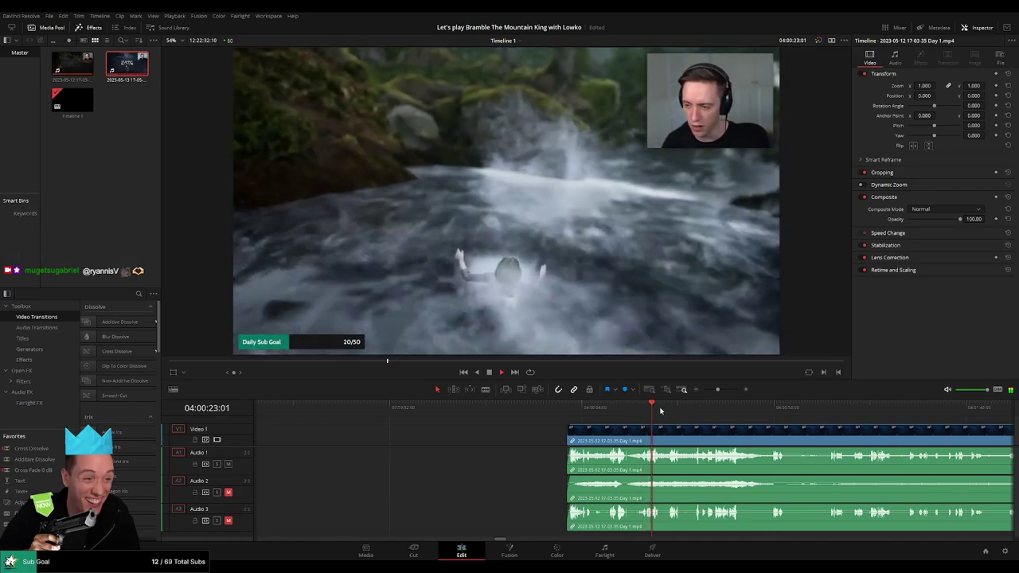
drag(660, 410, 780, 409)
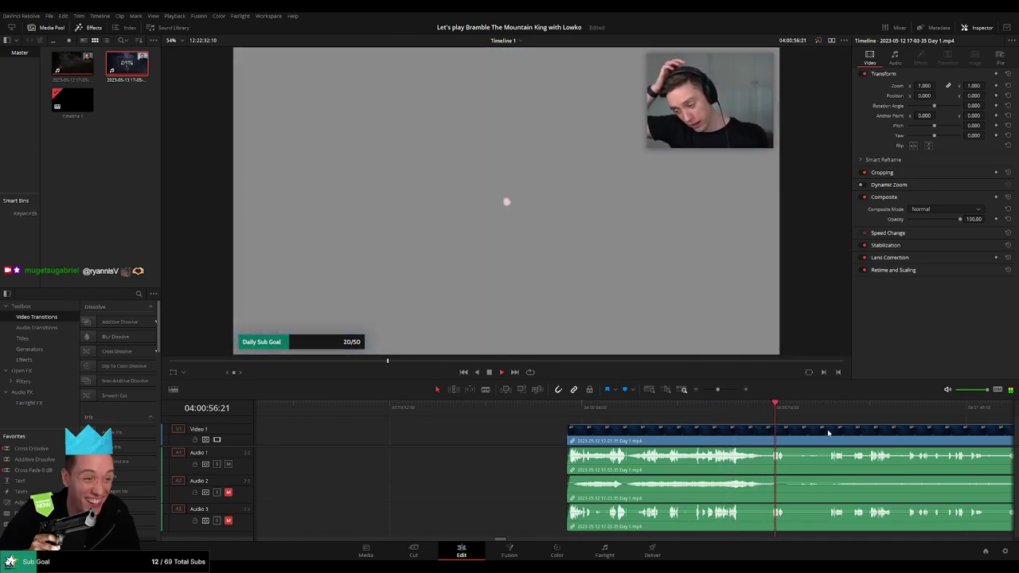
scroll(597, 415, right, 3)
click(612, 410)
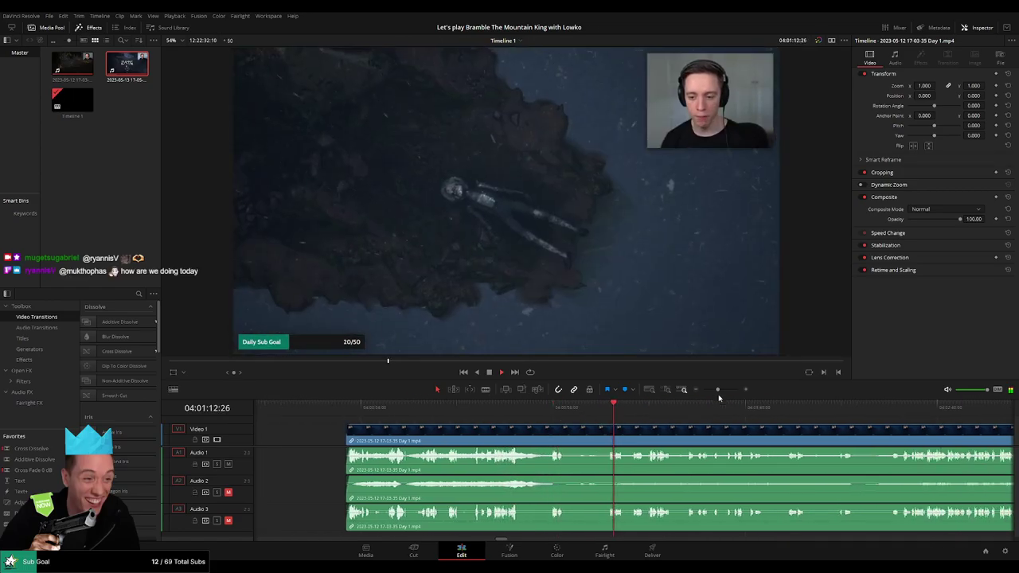
mouse_move(717, 389)
mouse_down()
mouse_move(696, 391)
mouse_move(715, 390)
mouse_up()
drag(641, 416, 788, 408)
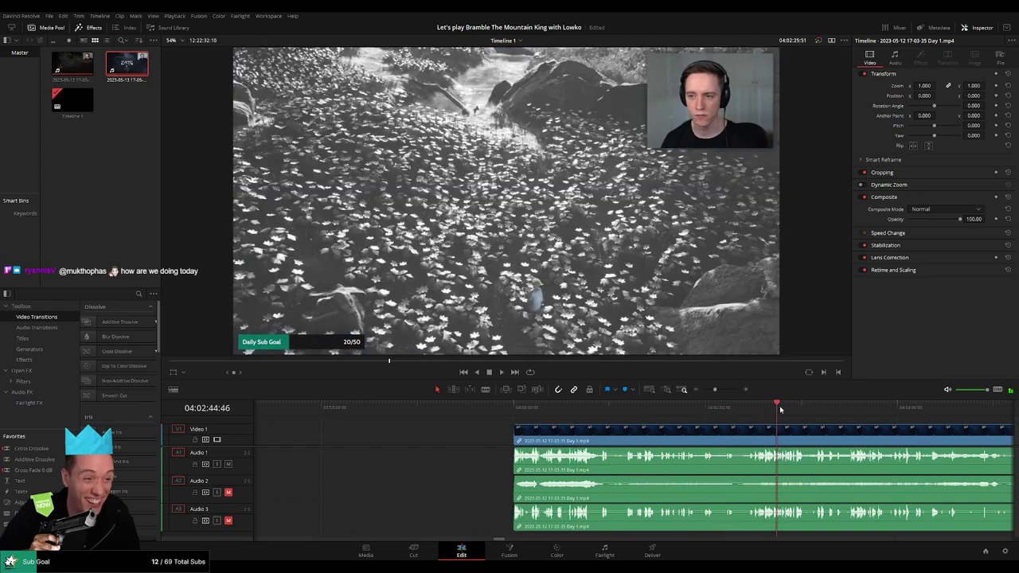
key(space)
drag(715, 390, 707, 390)
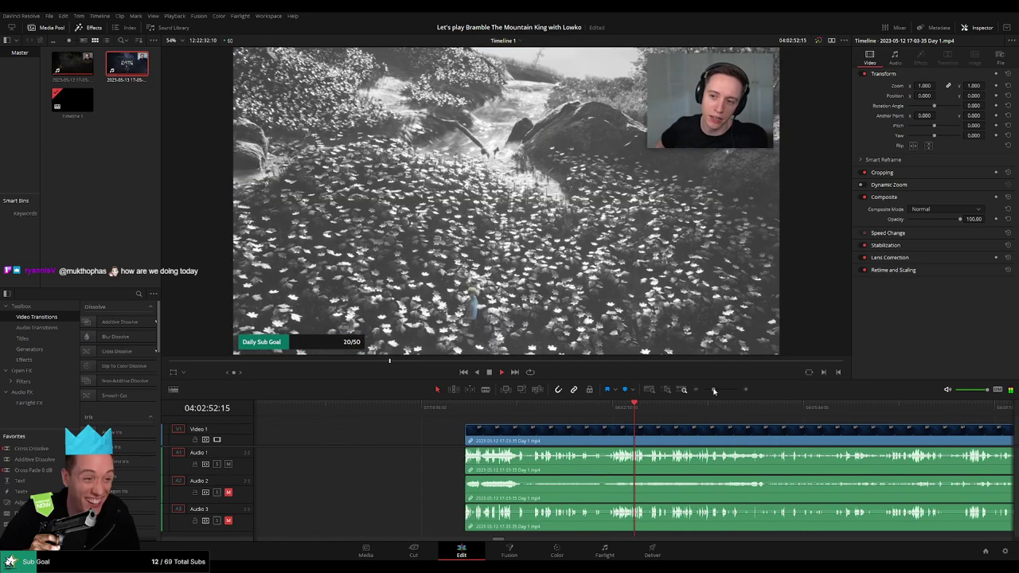
click(646, 412)
key(space)
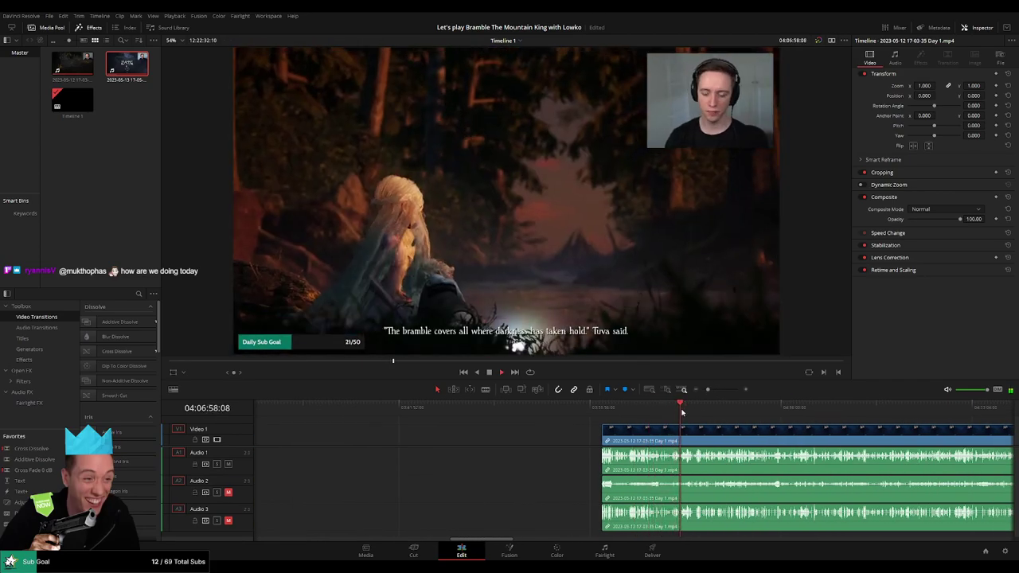
drag(592, 414, 744, 420)
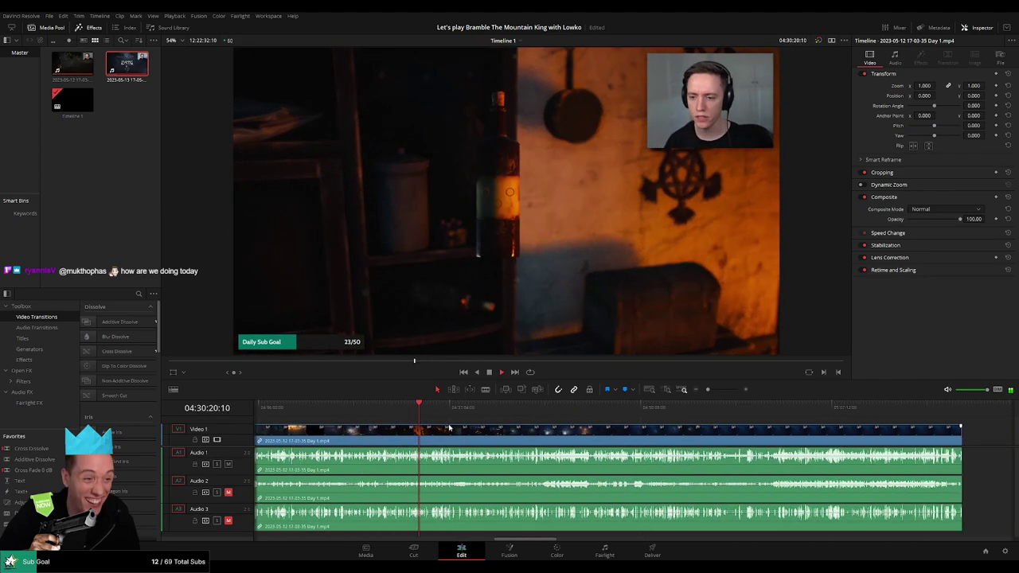
drag(422, 411, 671, 426)
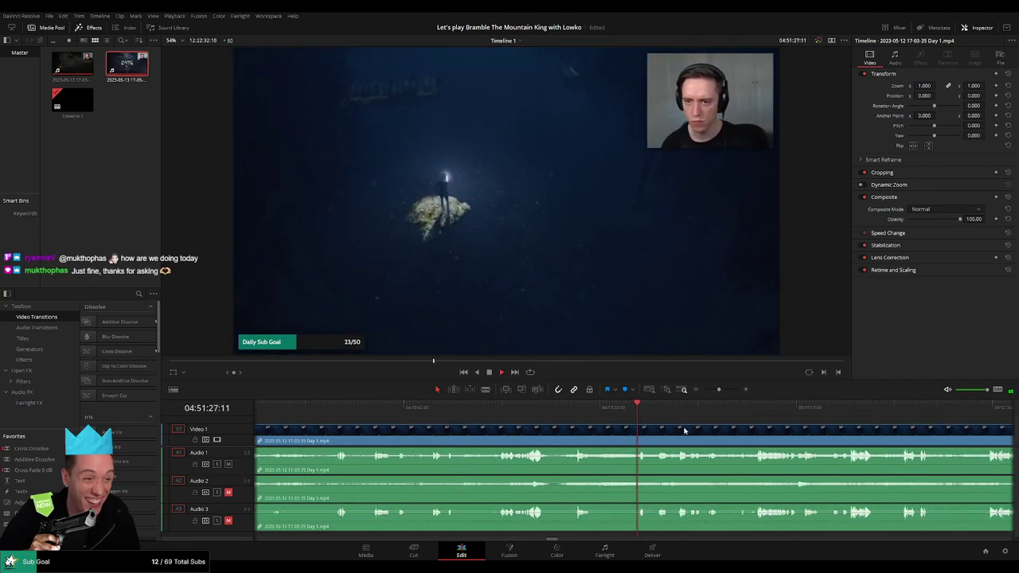
drag(574, 415, 705, 410)
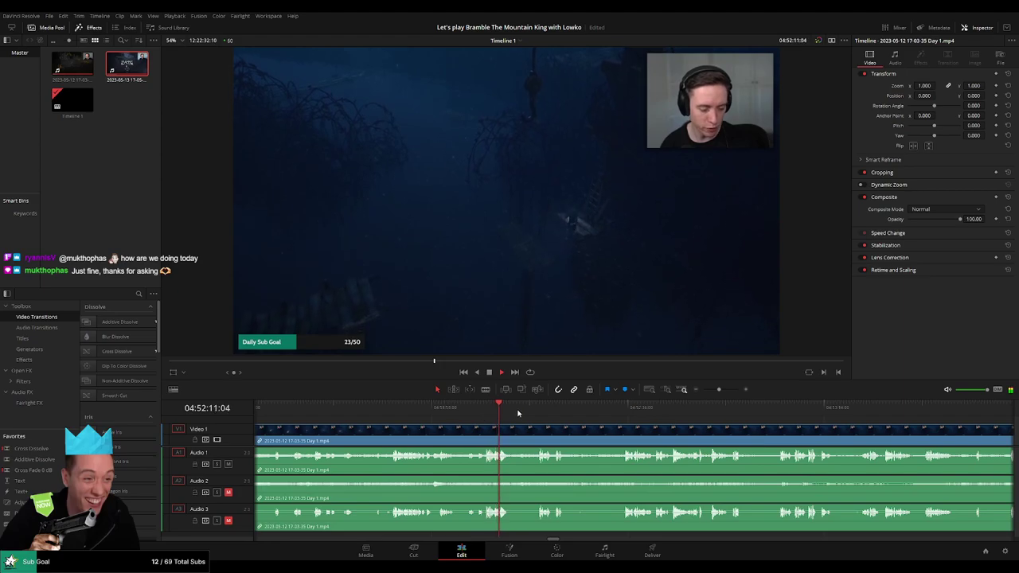
Skim the footage and park the playhead at 04:52:04:30, on the foggy wooden platform
key(l)
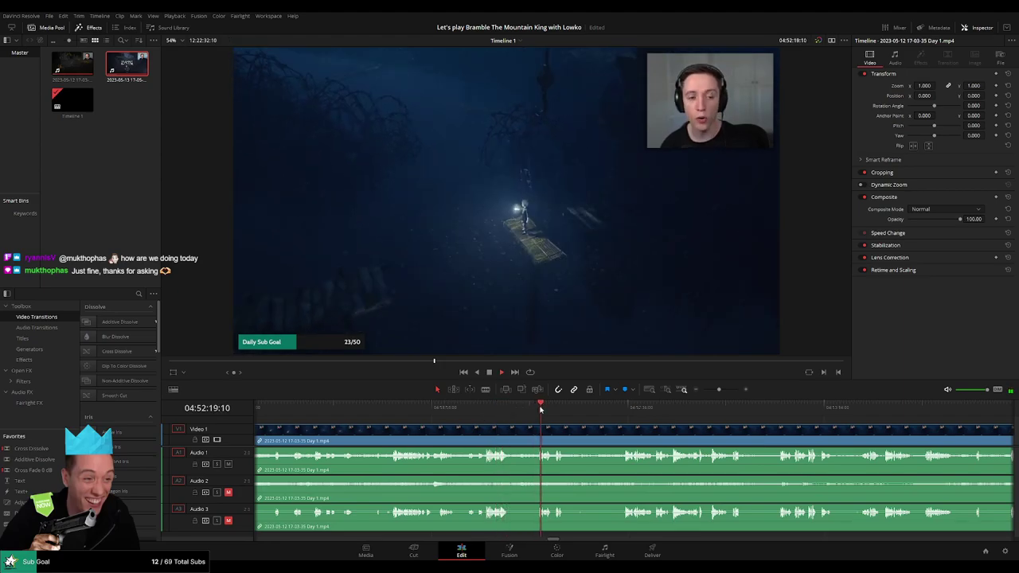
scroll(516, 424, up, 1)
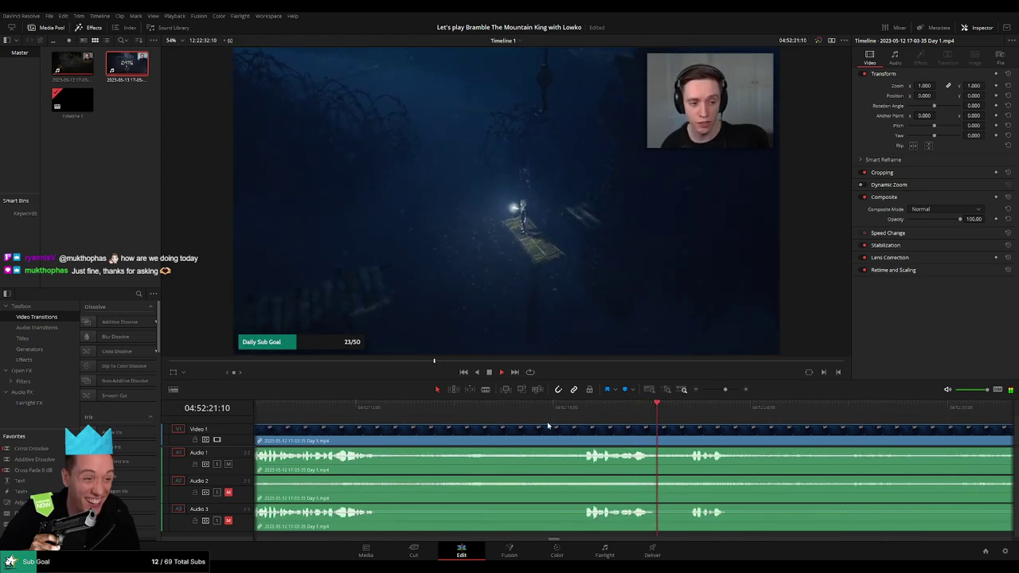
click(379, 410)
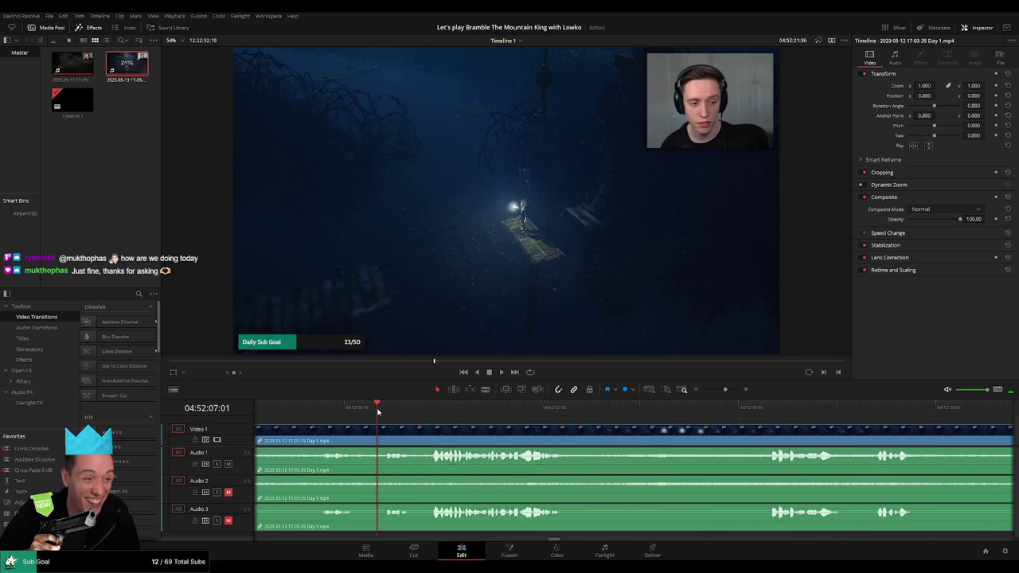
click(438, 410)
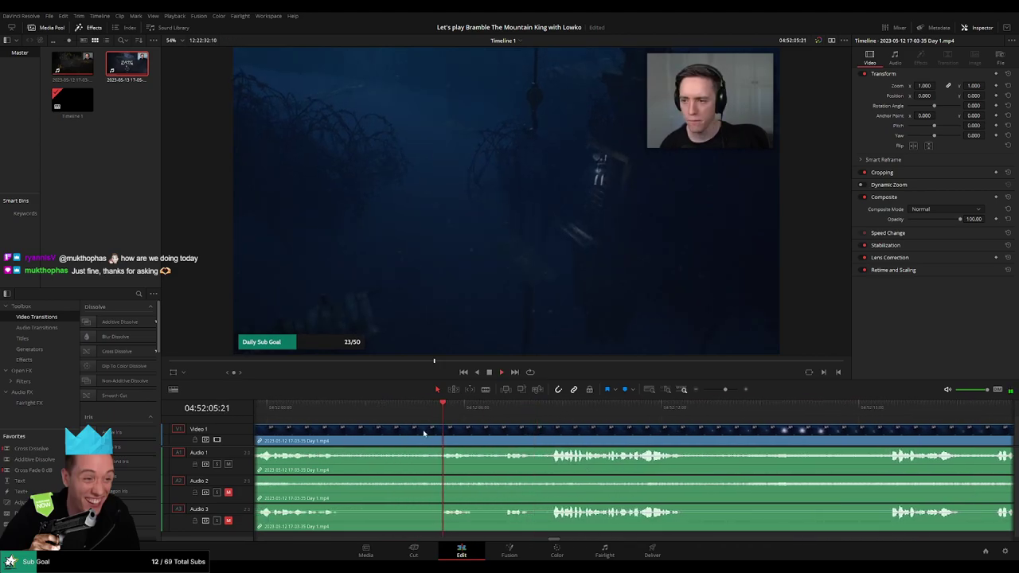
key(shift+Left)
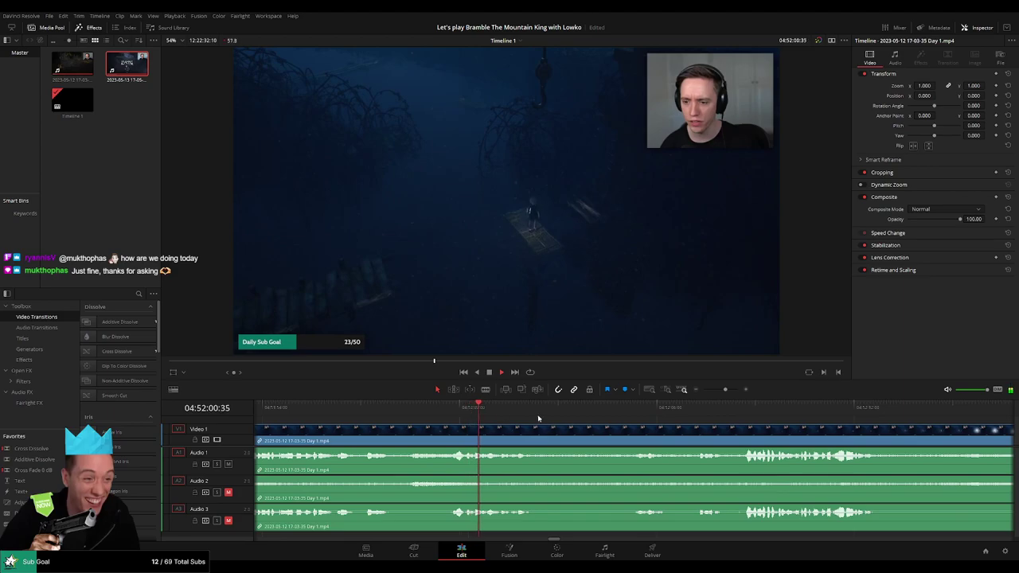
click(619, 410)
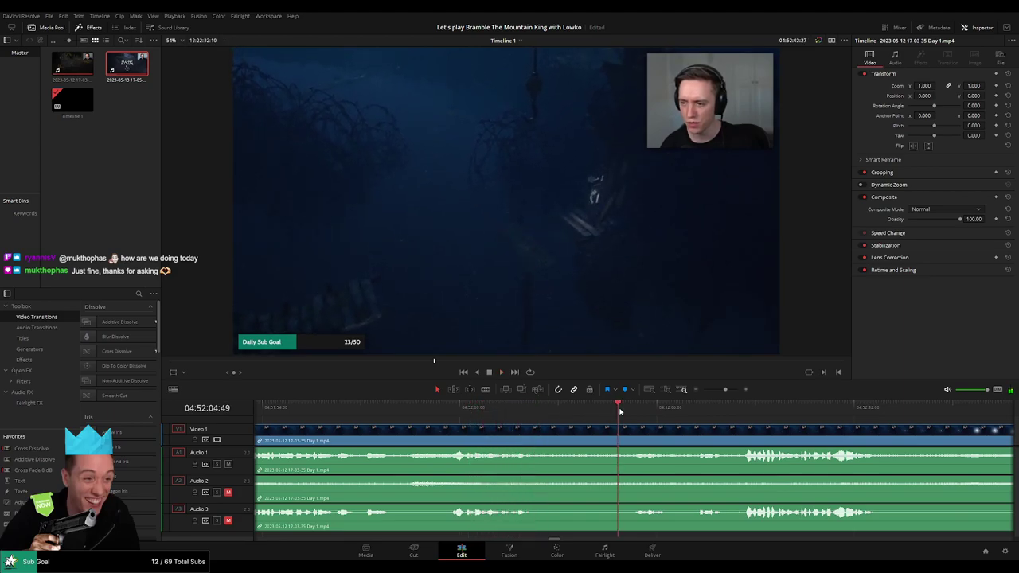
drag(637, 412, 608, 412)
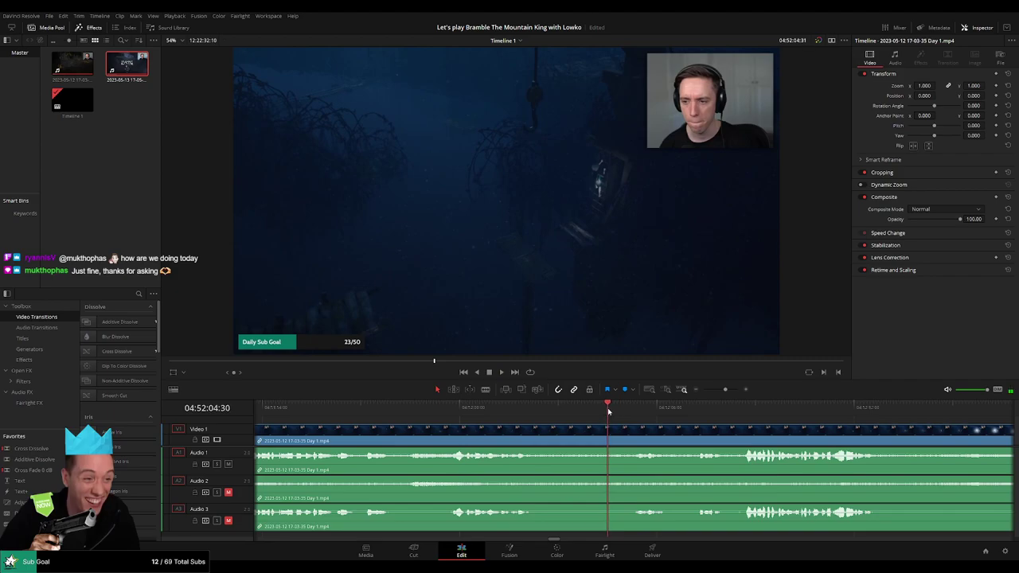
Blade-cut all tracks at 04:52:04:30 and fade out Audio 1, 2 and 3 before the cut
key(b)
click(609, 434)
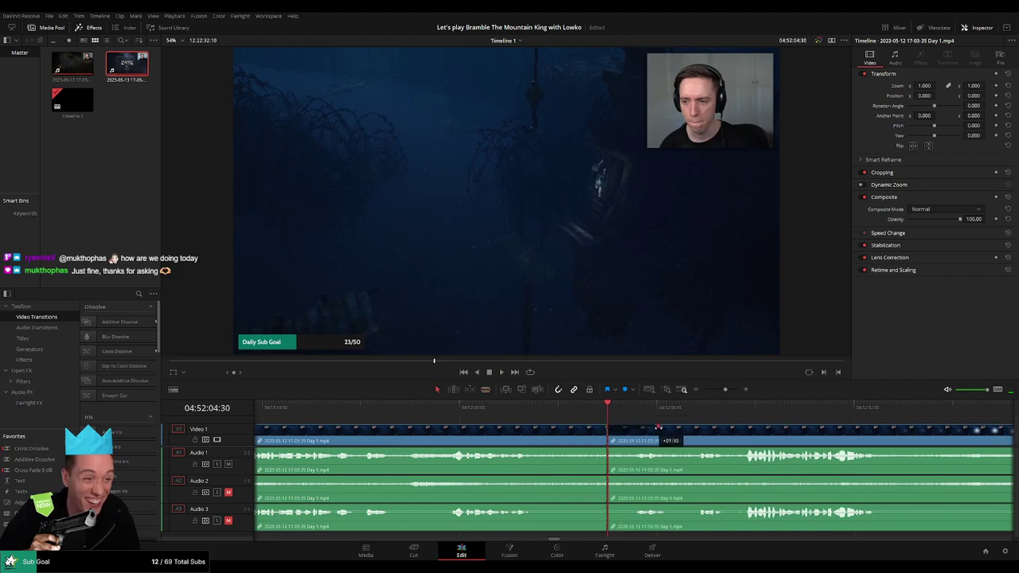
drag(641, 430, 596, 430)
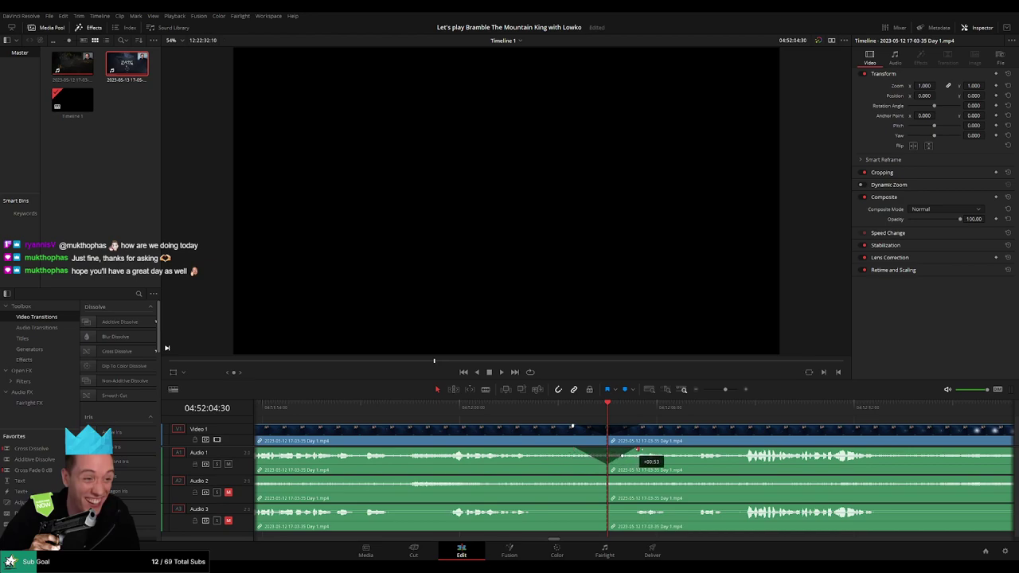
drag(605, 476, 577, 478)
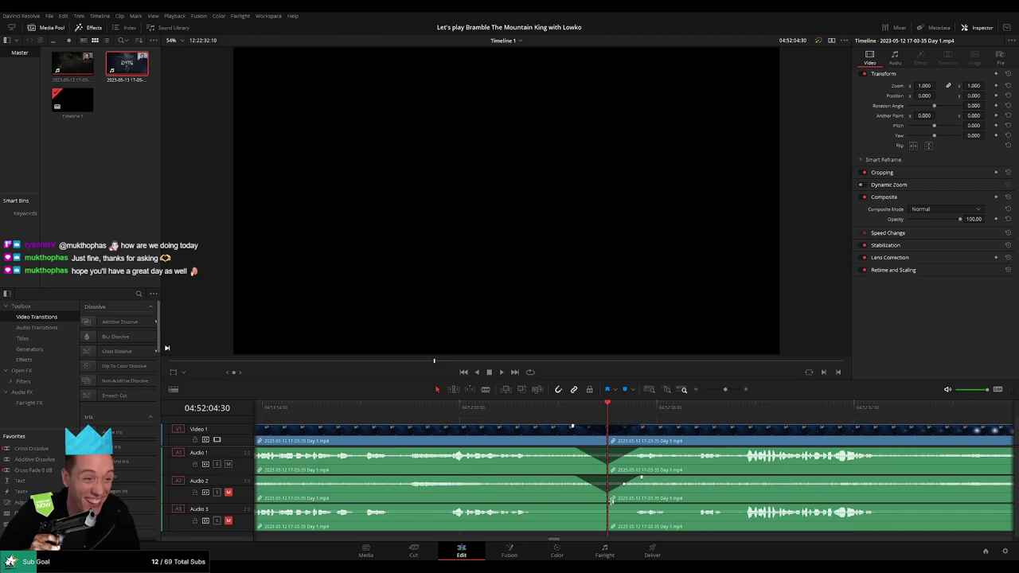
drag(604, 508, 570, 506)
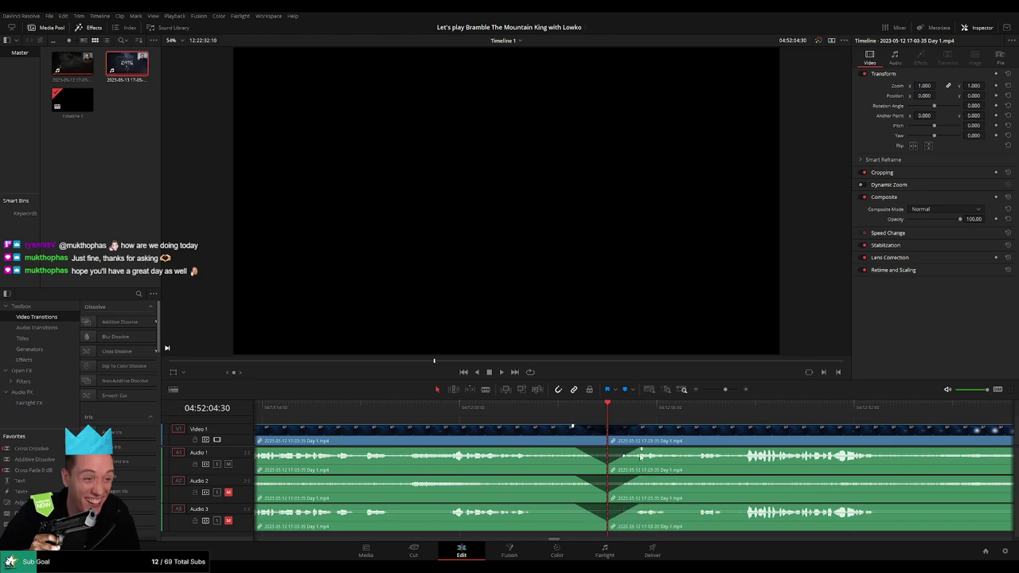
key(space)
Move the footage after the 04:52:04:30 cut so it begins at 06:00:00:00 after a gap
click(695, 390)
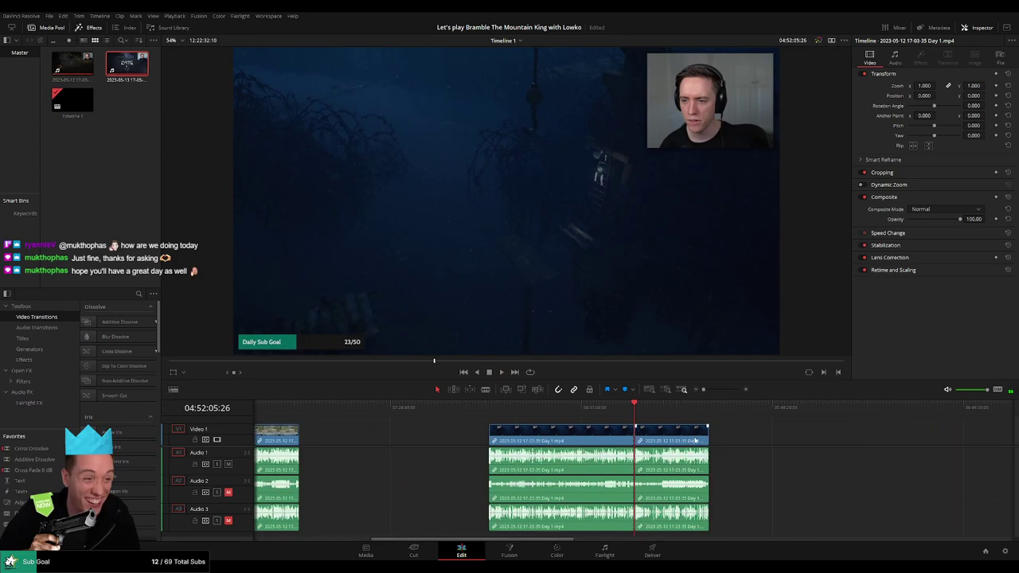
click(494, 412)
scroll(635, 413, right, 5)
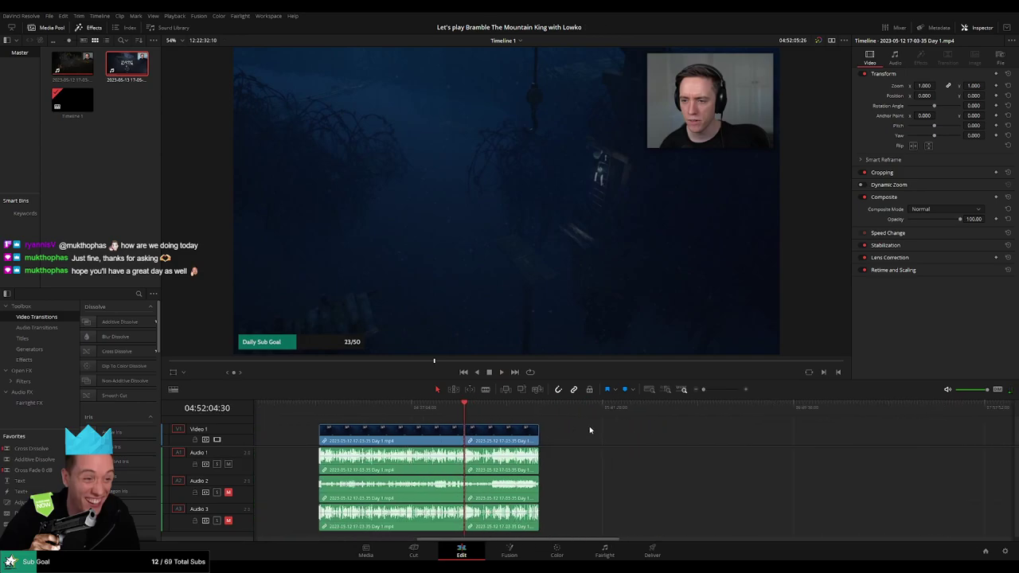
drag(366, 441, 669, 440)
click(498, 443)
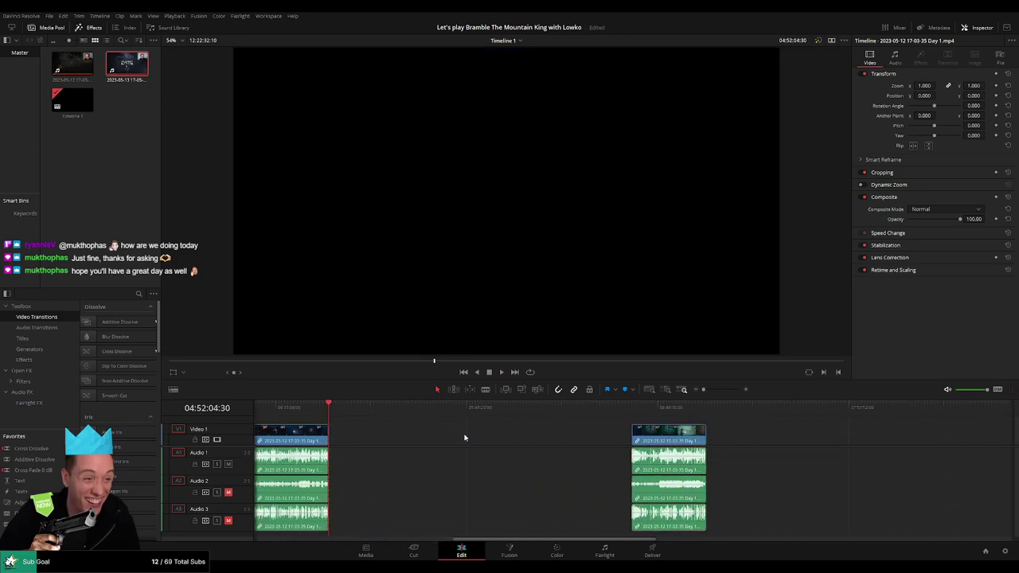
drag(336, 412, 521, 431)
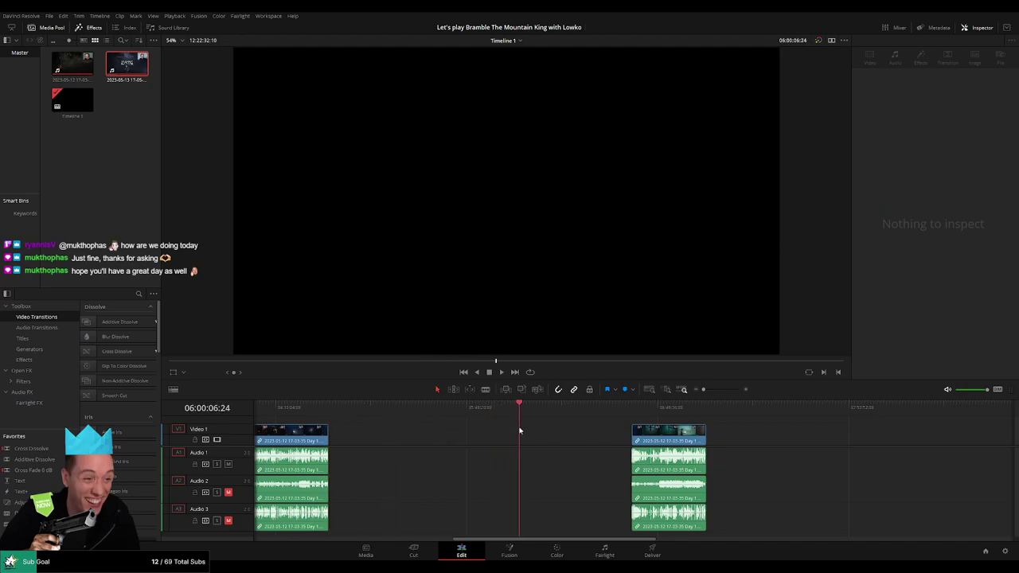
scroll(571, 429, up, 3)
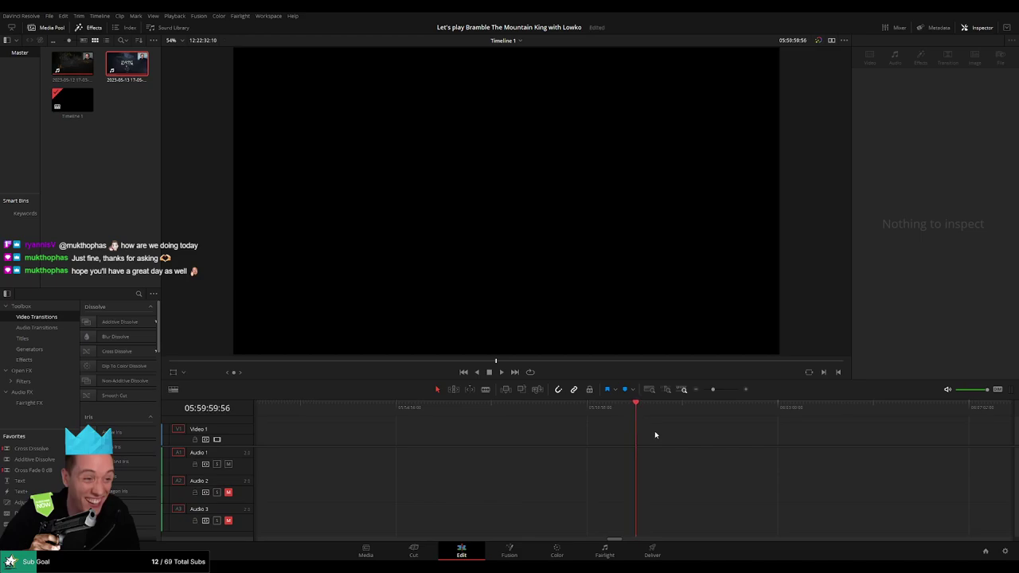
click(696, 390)
click(696, 390)
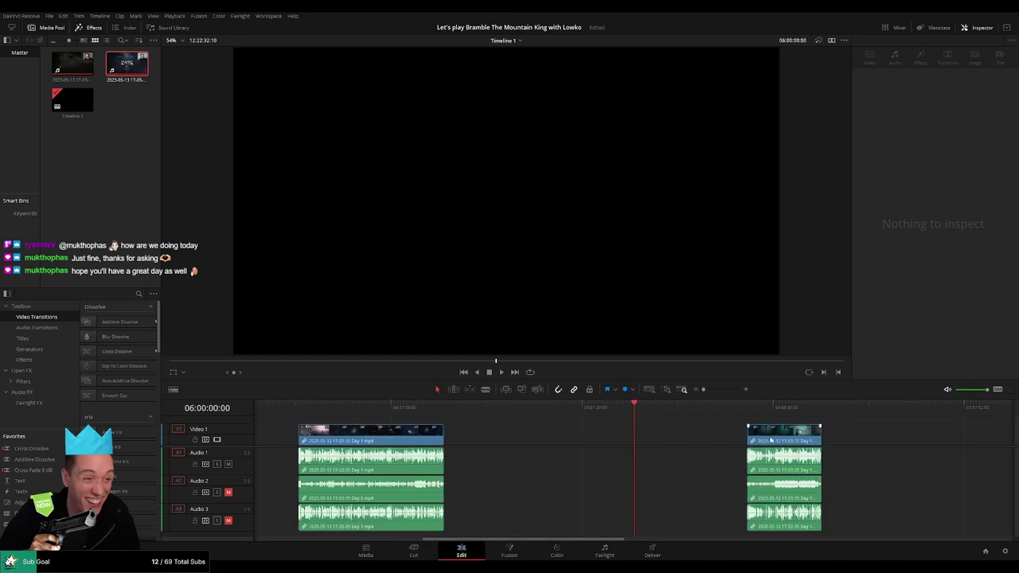
drag(784, 434, 671, 434)
key(space)
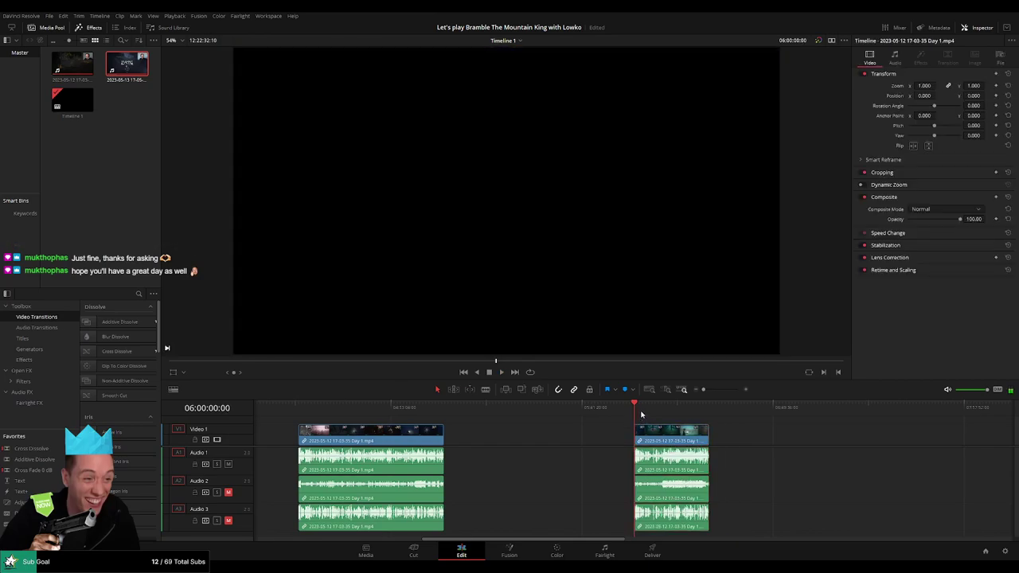
click(516, 409)
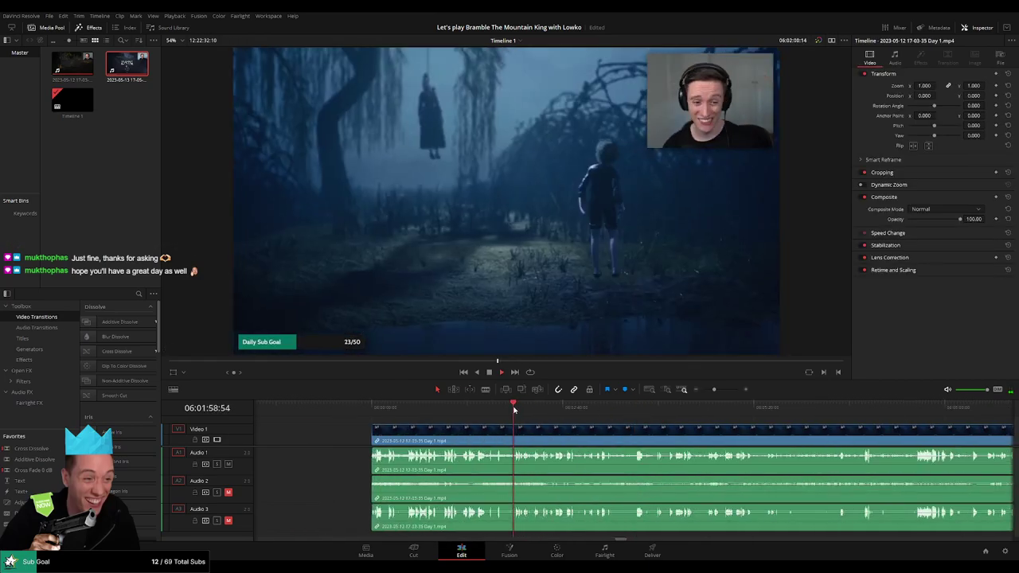
click(493, 409)
drag(493, 409, 950, 410)
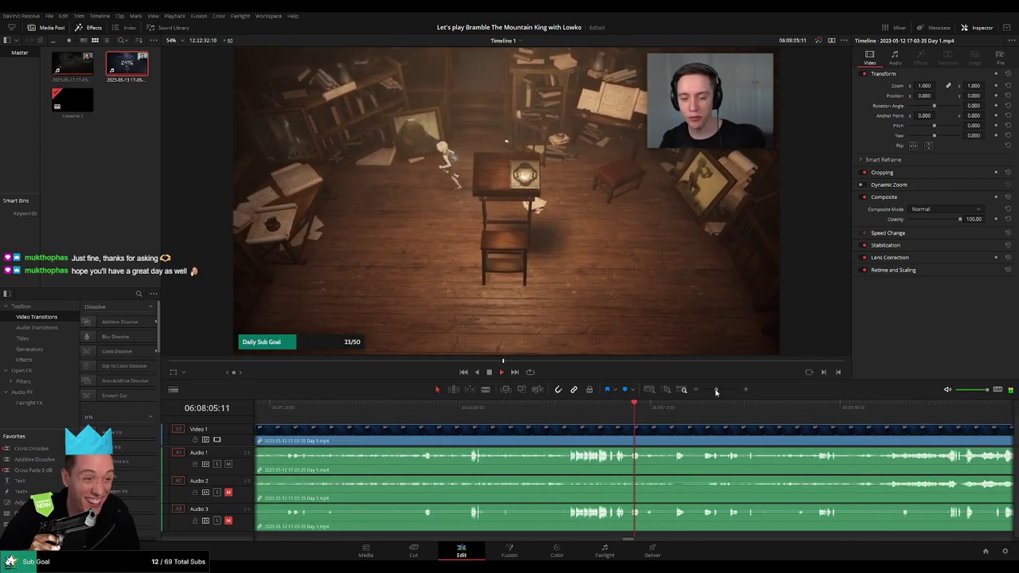
drag(714, 390, 707, 389)
click(651, 411)
drag(651, 411, 654, 411)
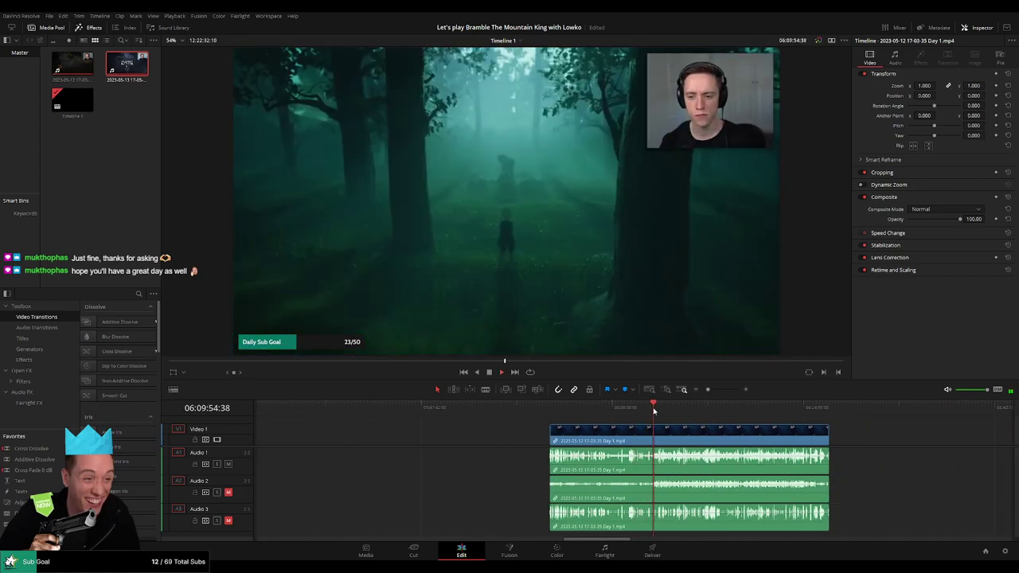
scroll(656, 414, up, 2)
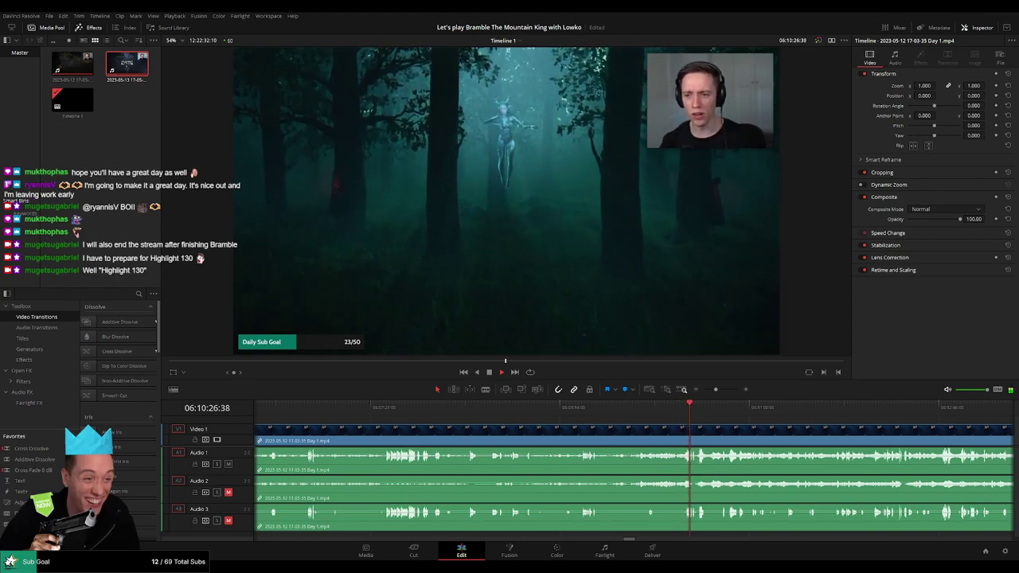
click(698, 422)
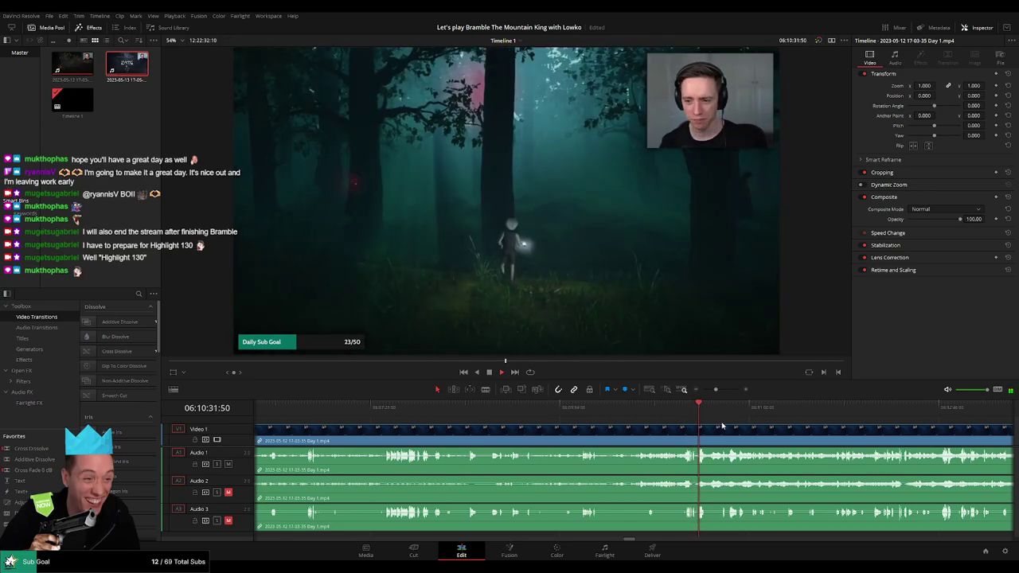
drag(716, 390, 710, 390)
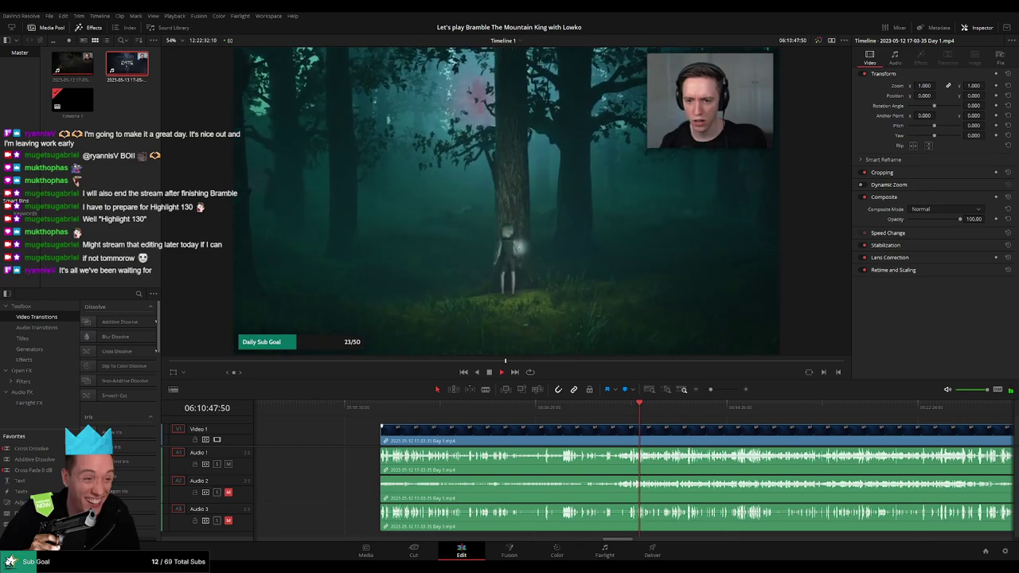
scroll(677, 426, down, 3)
drag(421, 410, 584, 413)
key(space)
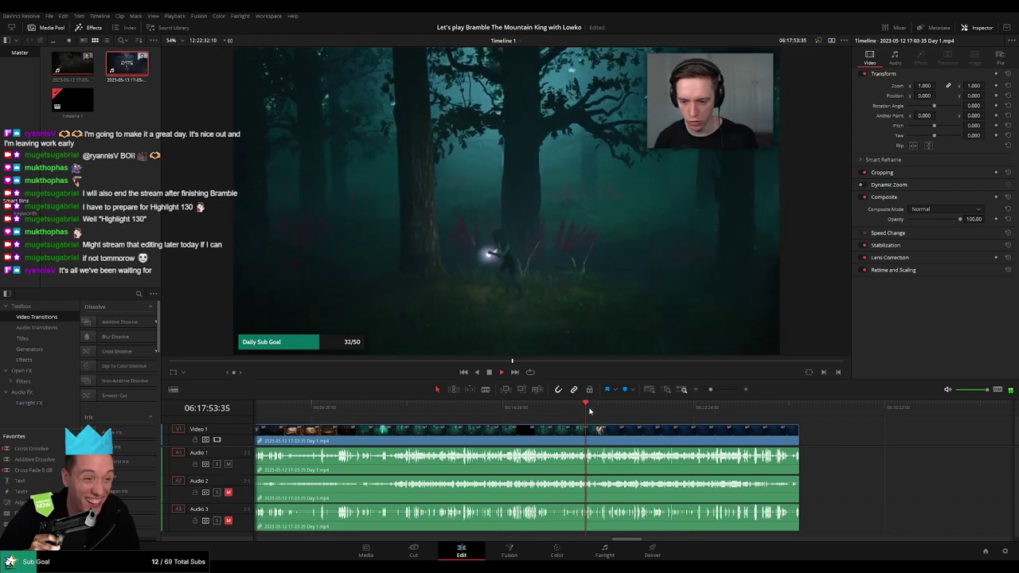
mouse_move(590, 411)
mouse_down()
mouse_move(740, 413)
mouse_move(649, 415)
mouse_move(705, 416)
mouse_move(685, 415)
mouse_up()
key(ctrl+equal)
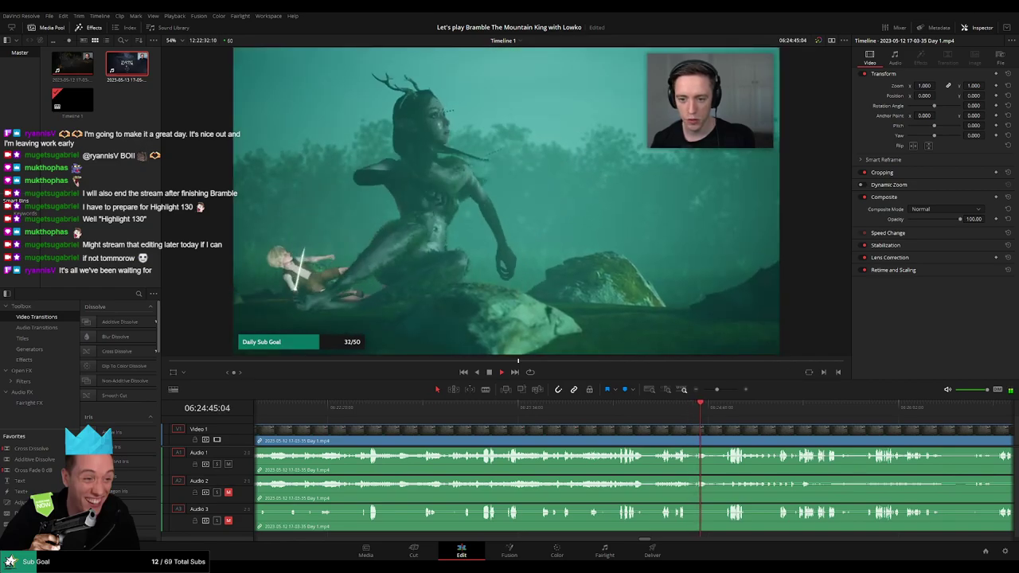
drag(703, 404, 724, 414)
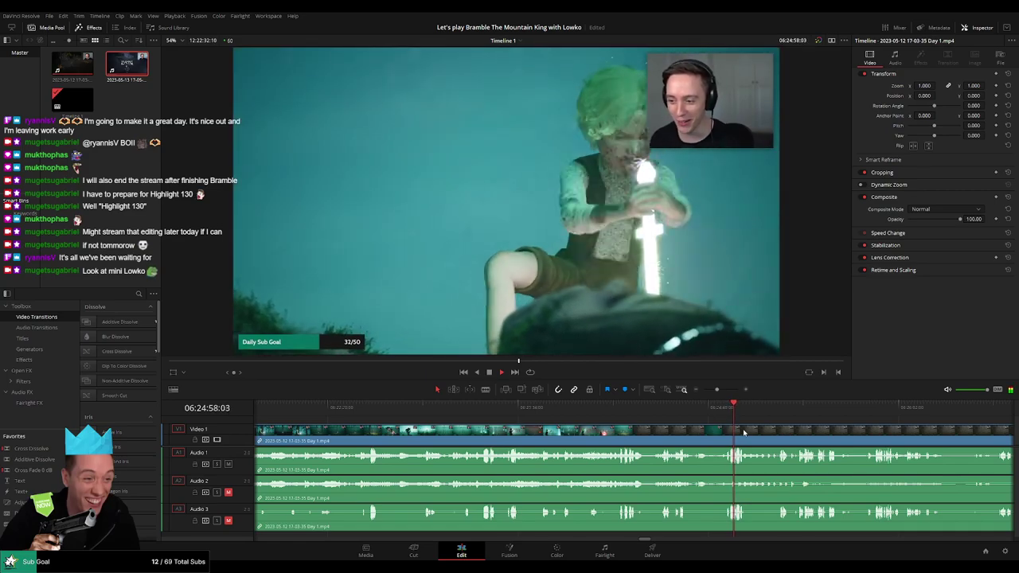
scroll(493, 430, right, 3)
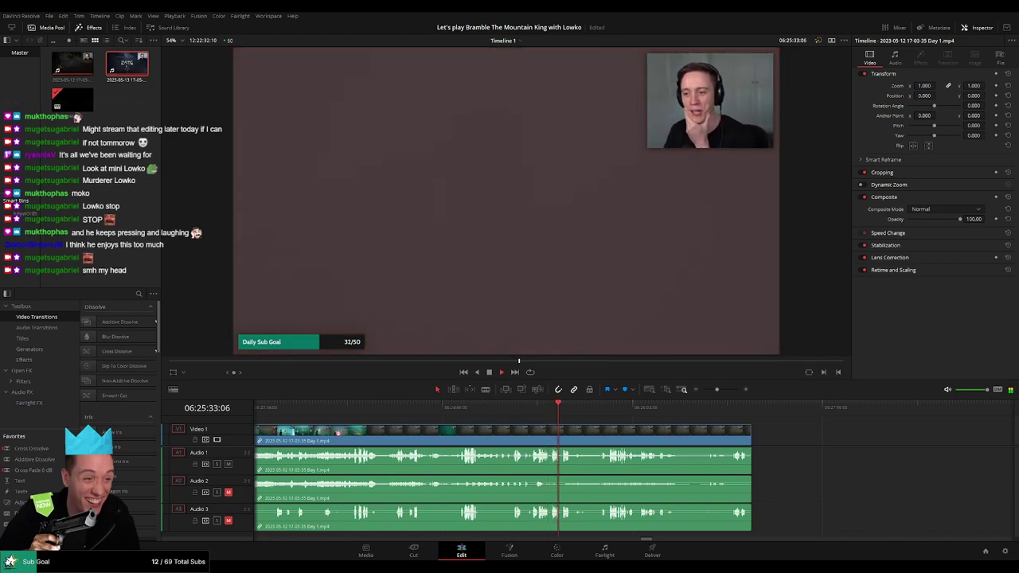
Append the Day 2 recording to the timeline after the Day 1 clip
click(613, 410)
click(670, 412)
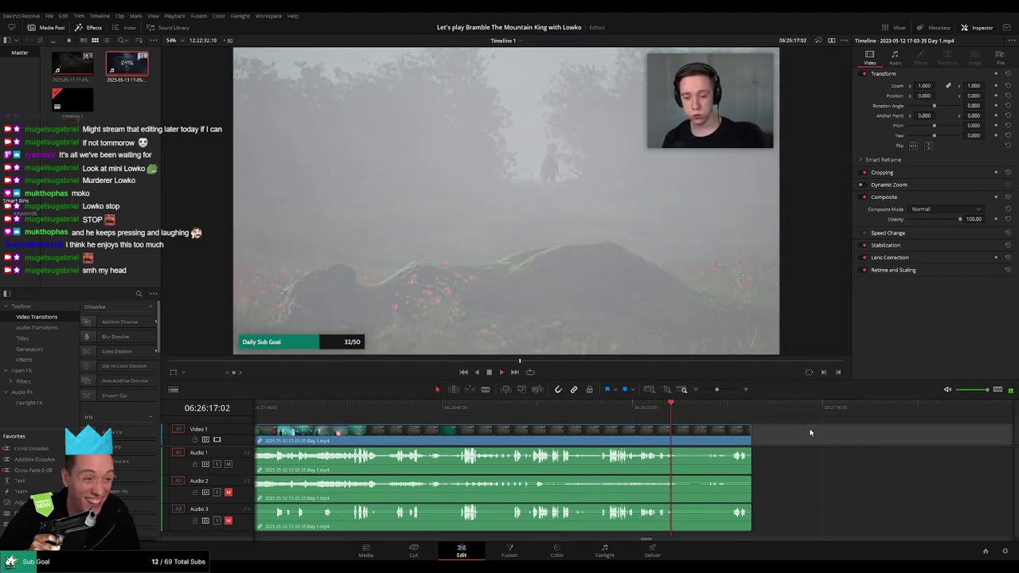
key(shift+F12)
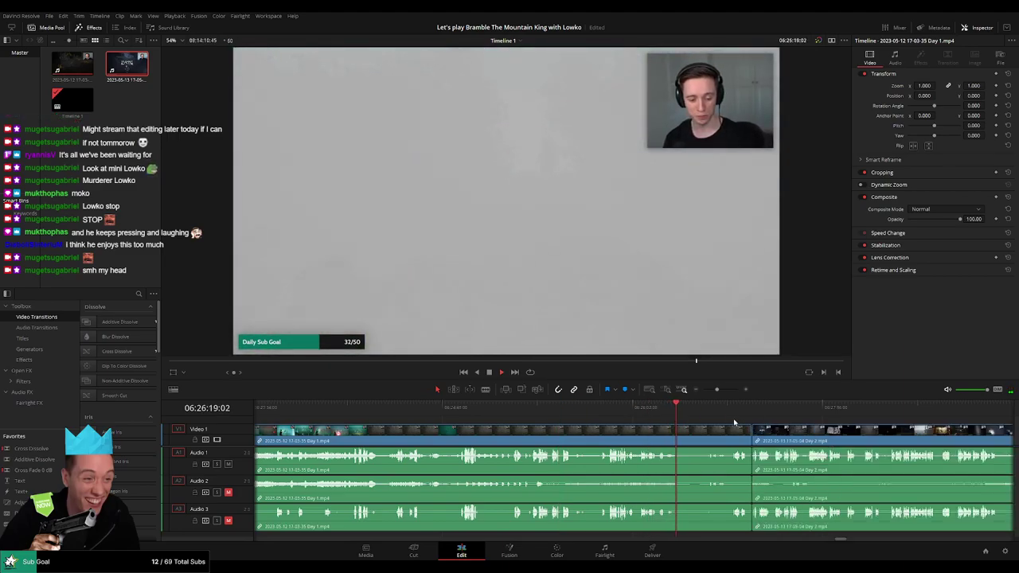
Add the default transition at the Day 1/Day 2 join and skim into the Day 2 footage
click(707, 411)
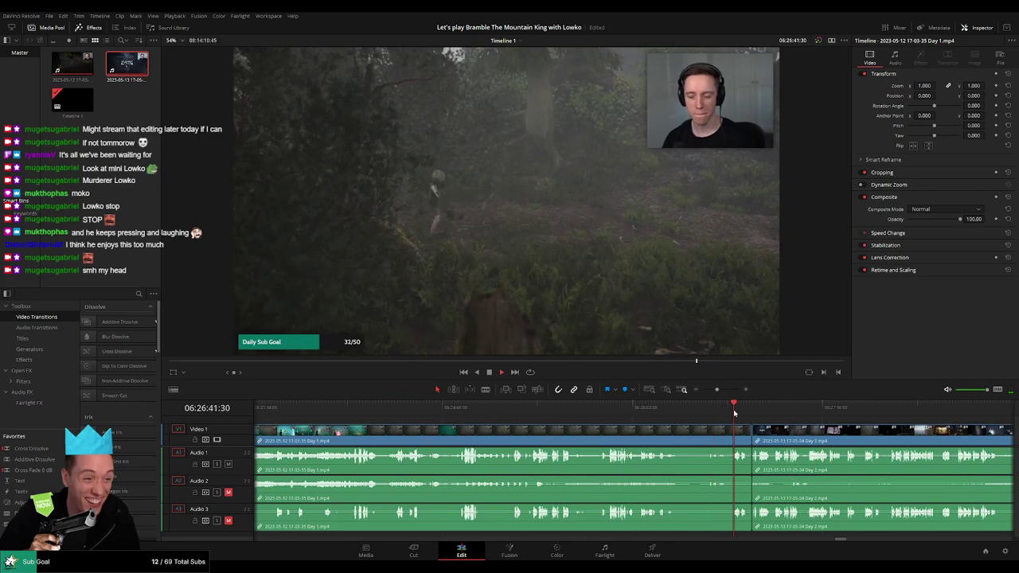
scroll(701, 426, up, 5)
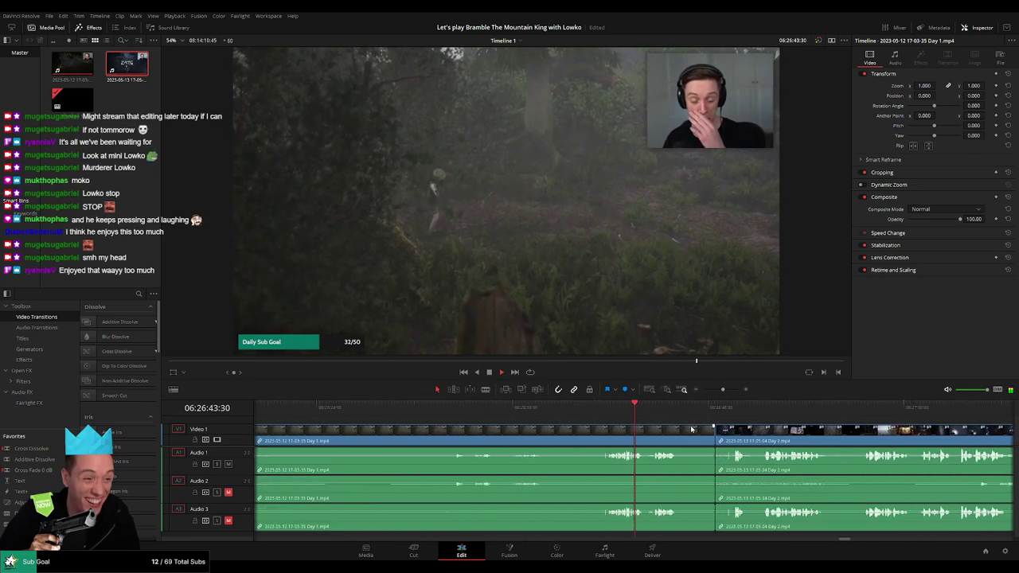
scroll(691, 430, down, 2)
click(556, 410)
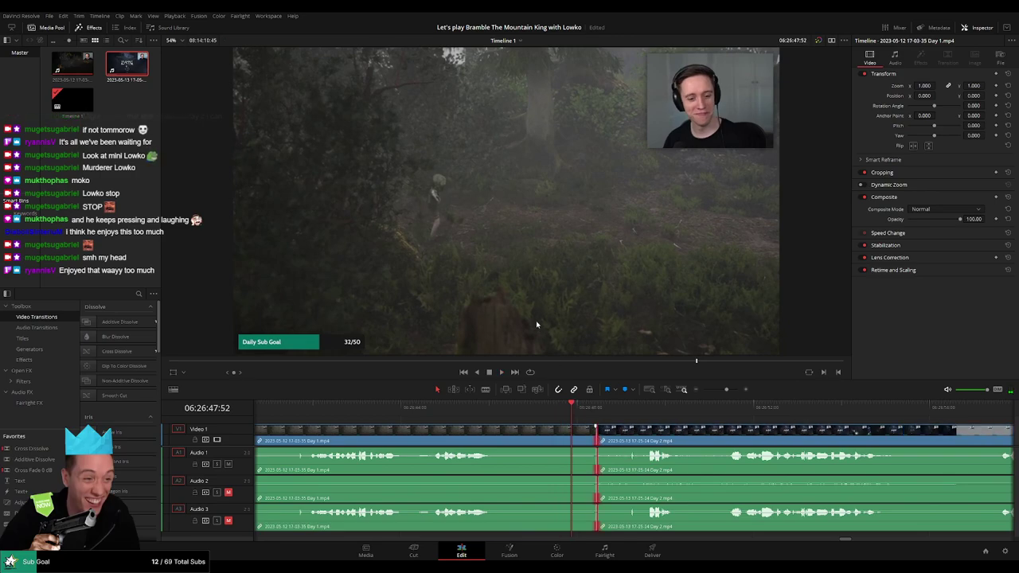
key(ctrl+t)
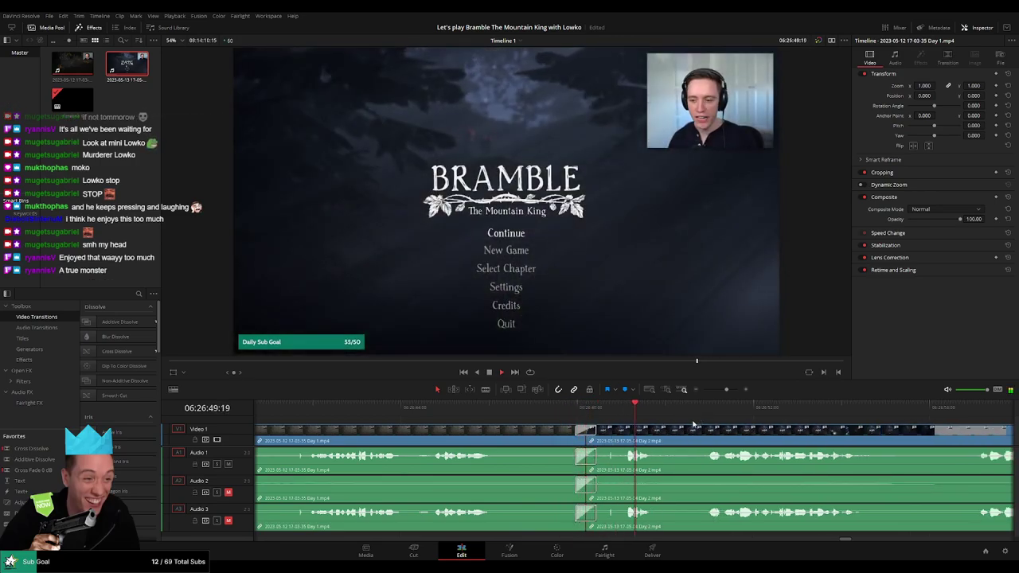
scroll(724, 408, down, 3)
scroll(516, 414, down, 3)
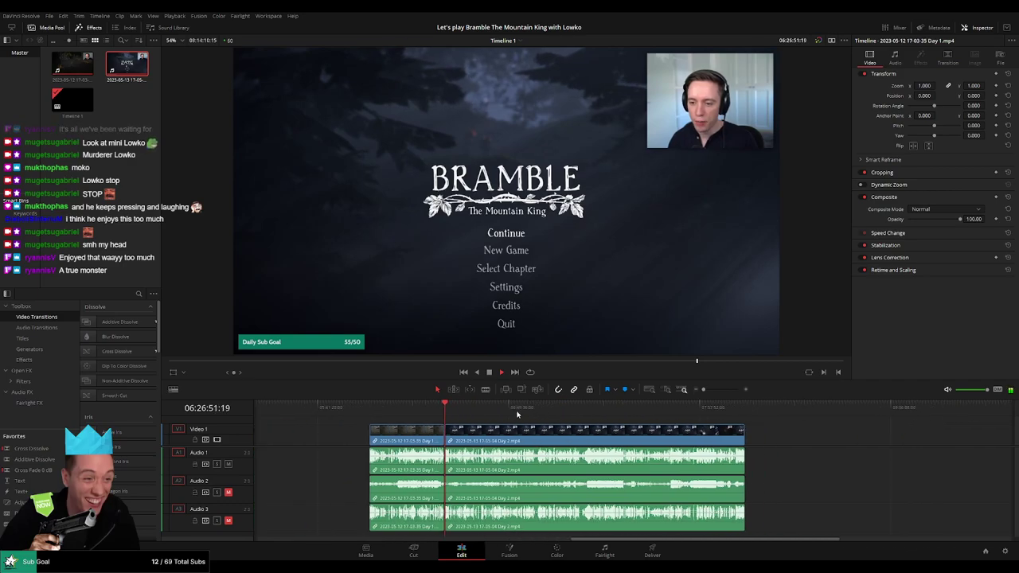
drag(377, 409, 513, 420)
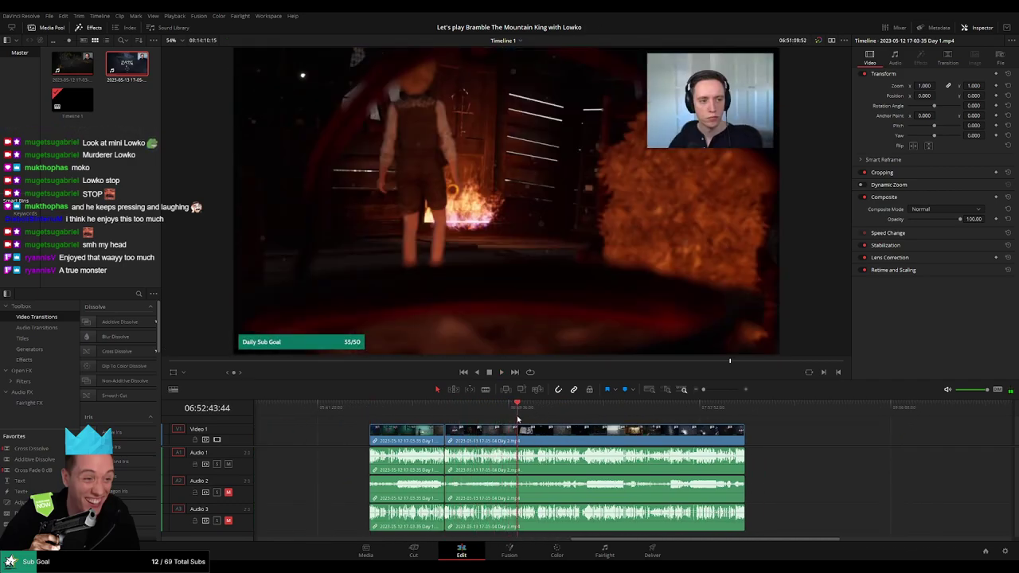
drag(513, 419, 518, 420)
scroll(633, 439, up, 3)
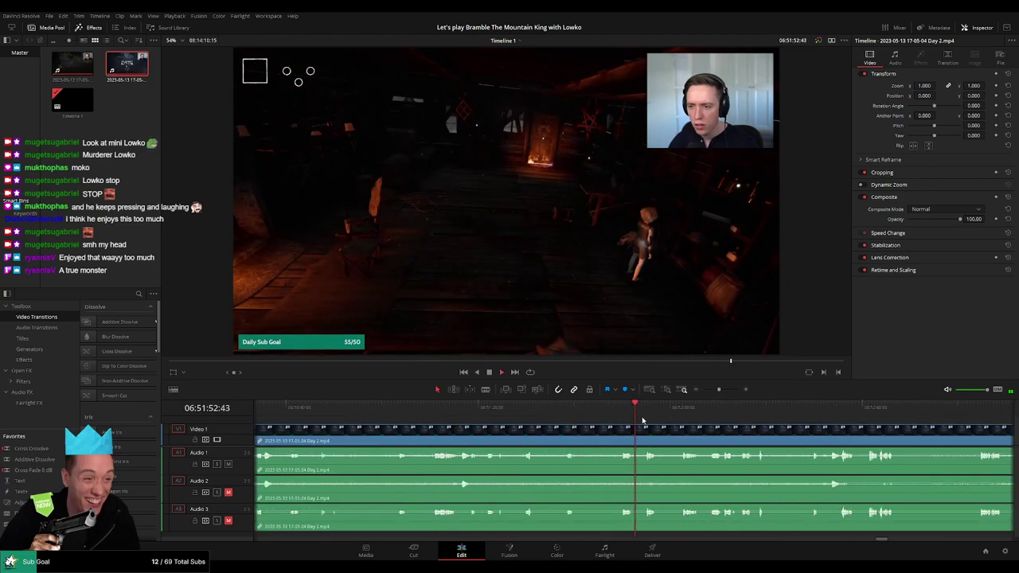
Split the Day 2 clip on all tracks at 06:52:02:00 and fade in the video after it
drag(643, 420, 714, 410)
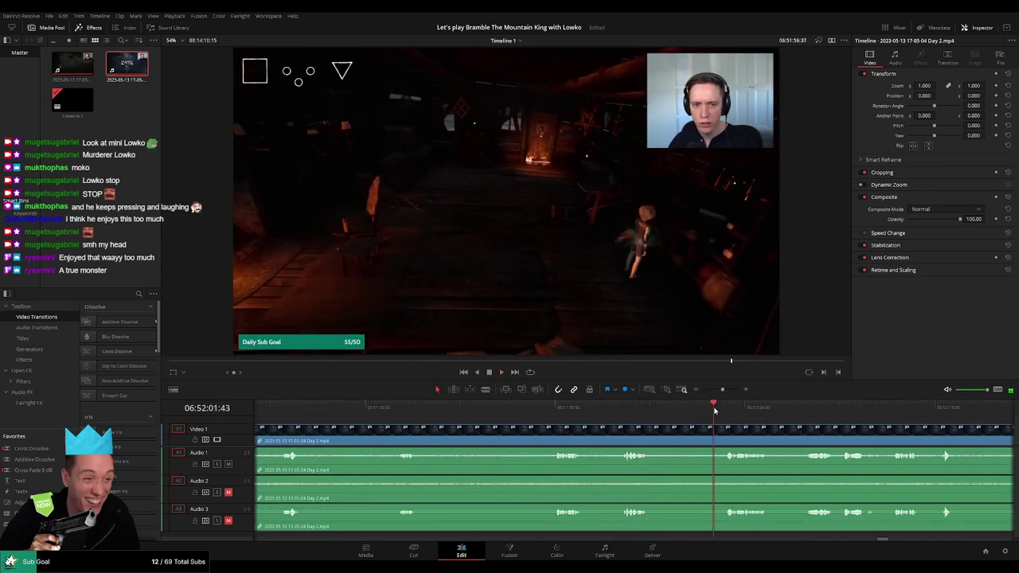
scroll(607, 424, right, 2)
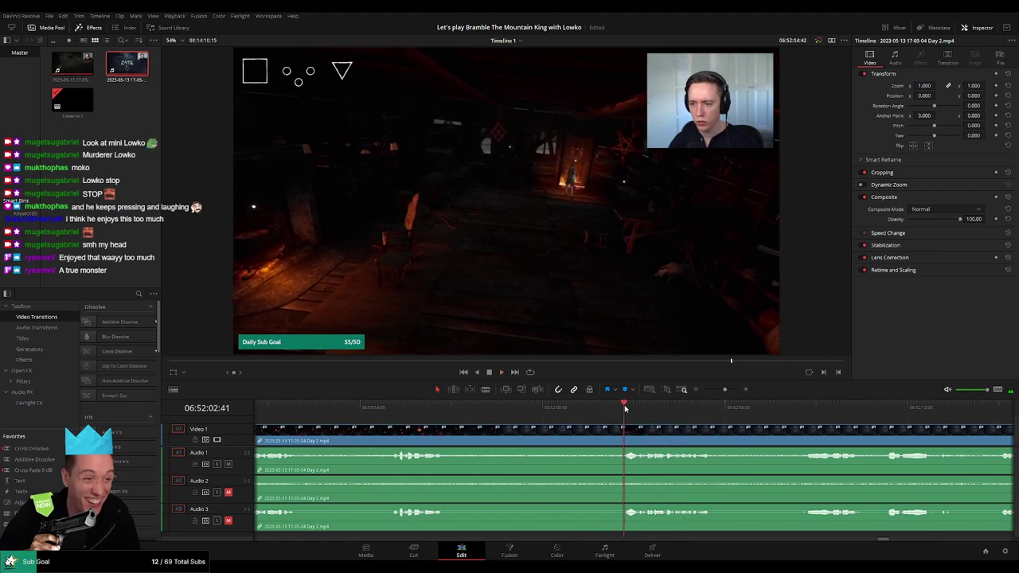
drag(625, 408, 604, 409)
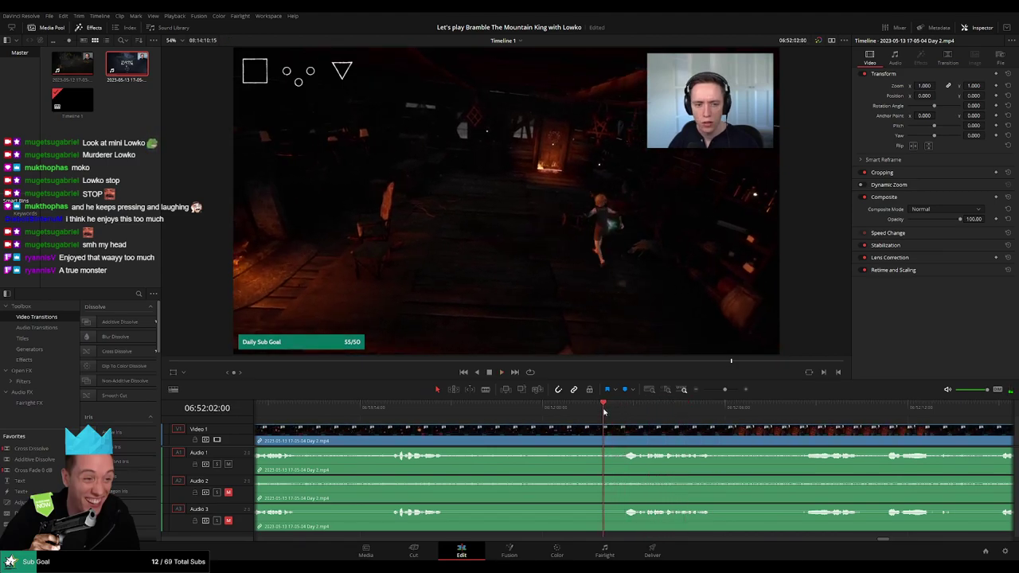
key(ctrl+b)
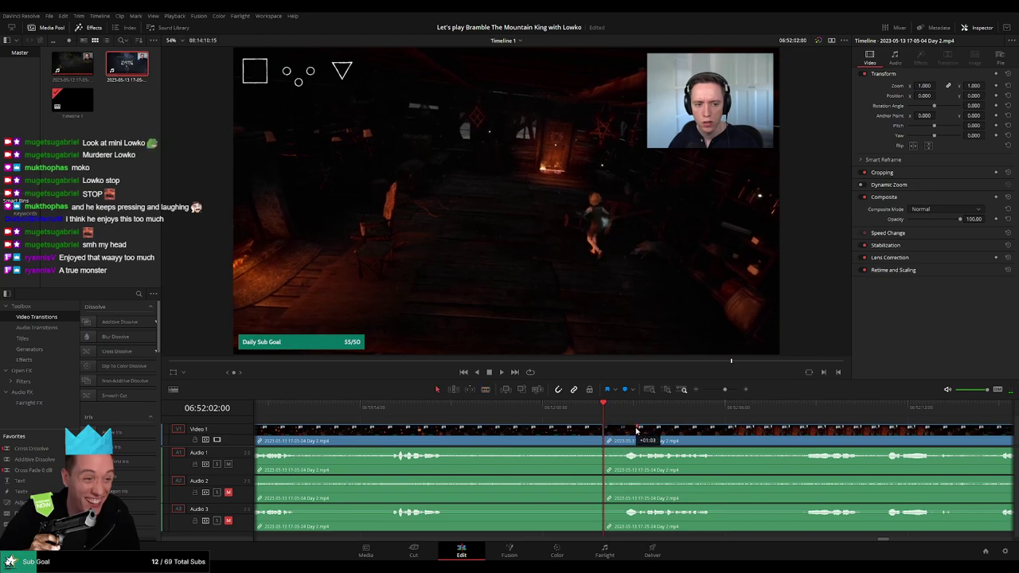
drag(635, 430, 622, 428)
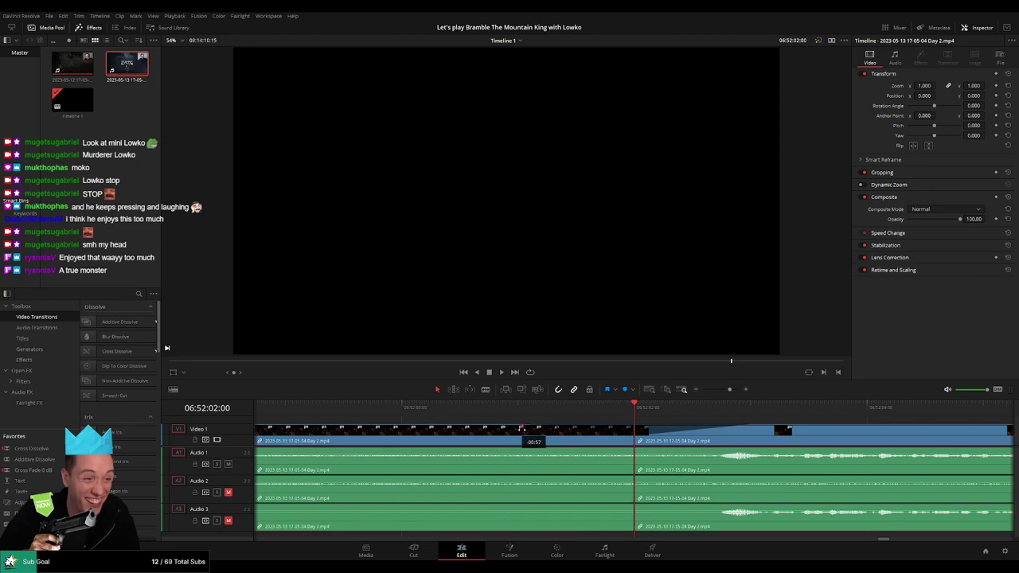
Fade out Audio 1 before the 06:52:02:00 cut and play back across it
drag(633, 450, 520, 452)
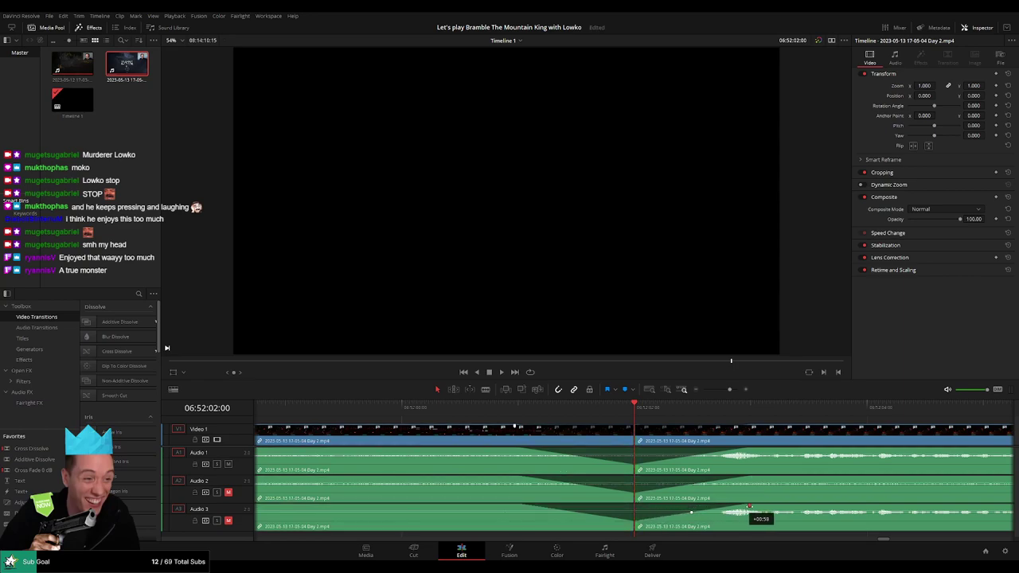
key(space)
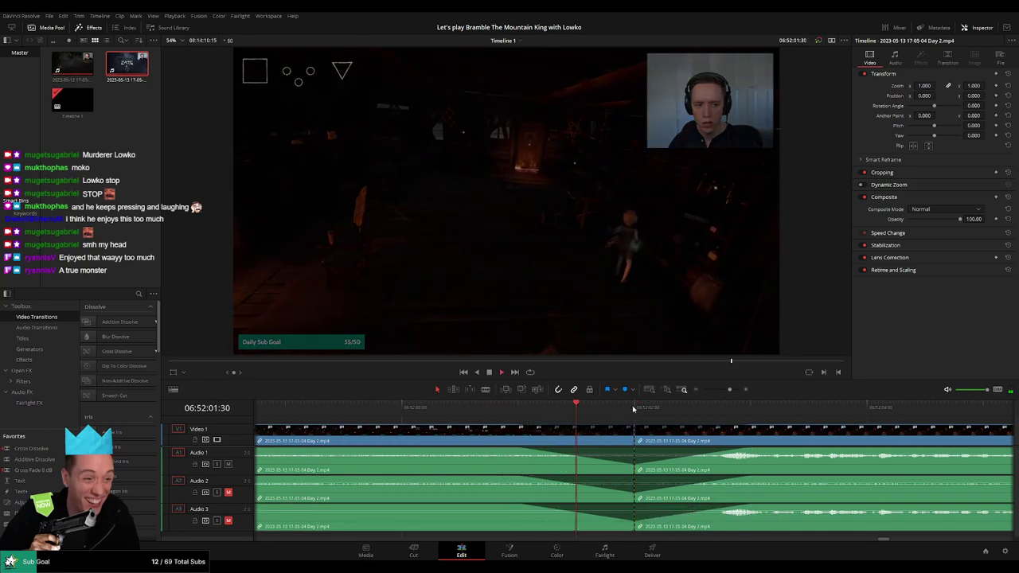
Move the Day 2 section after the 06:52:02:00 cut to start at 08:00:00:00
key(space)
drag(729, 389, 703, 389)
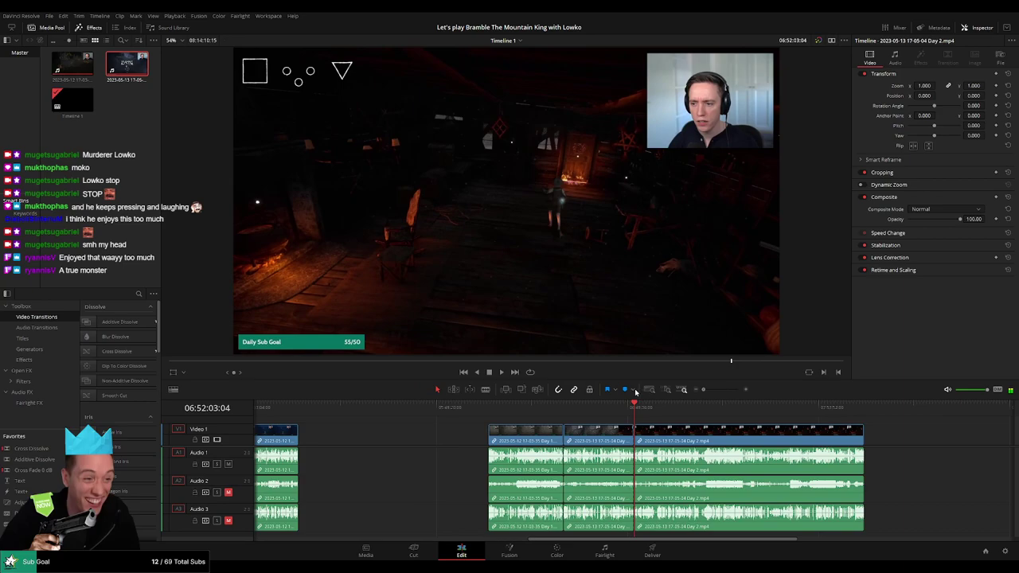
scroll(766, 438, right, 4)
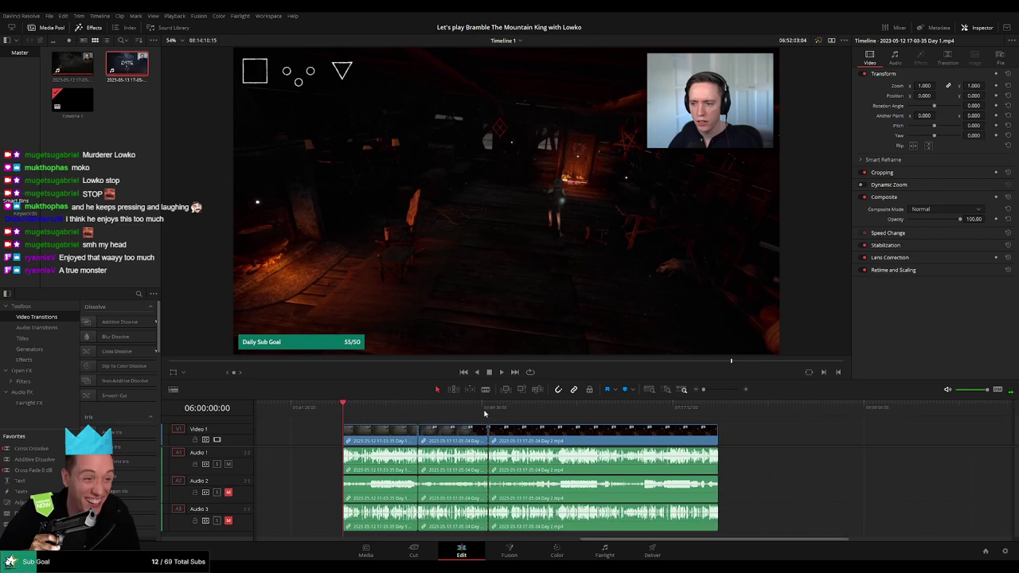
drag(410, 438, 638, 443)
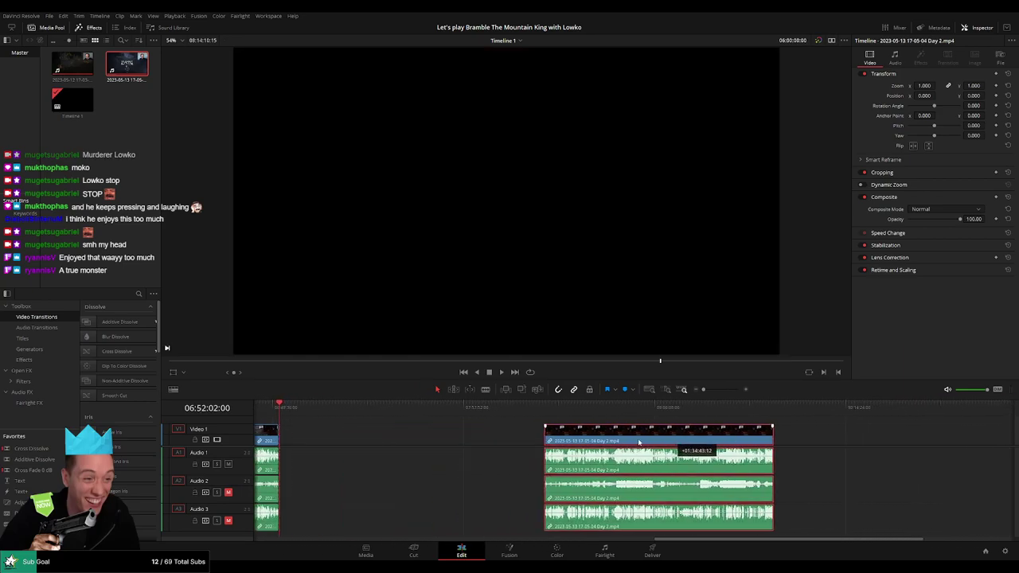
click(291, 416)
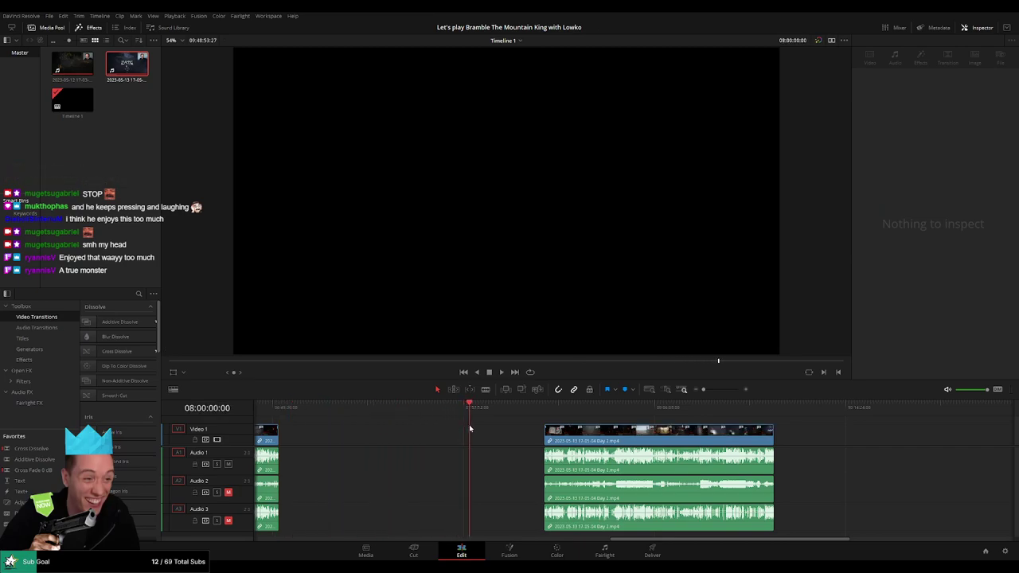
mouse_move(578, 434)
mouse_down()
mouse_move(526, 430)
mouse_move(573, 420)
mouse_up()
key(space)
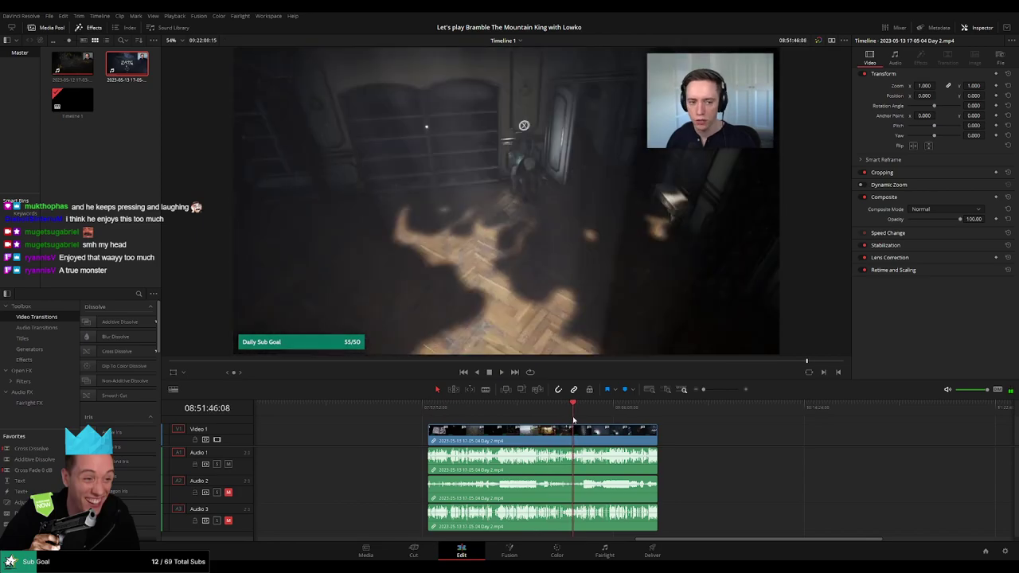
Split the moved Day 2 clip on all tracks at 08:52:12:00 and fade in the video after it
key(ctrl+equal)
key(ctrl+equal)
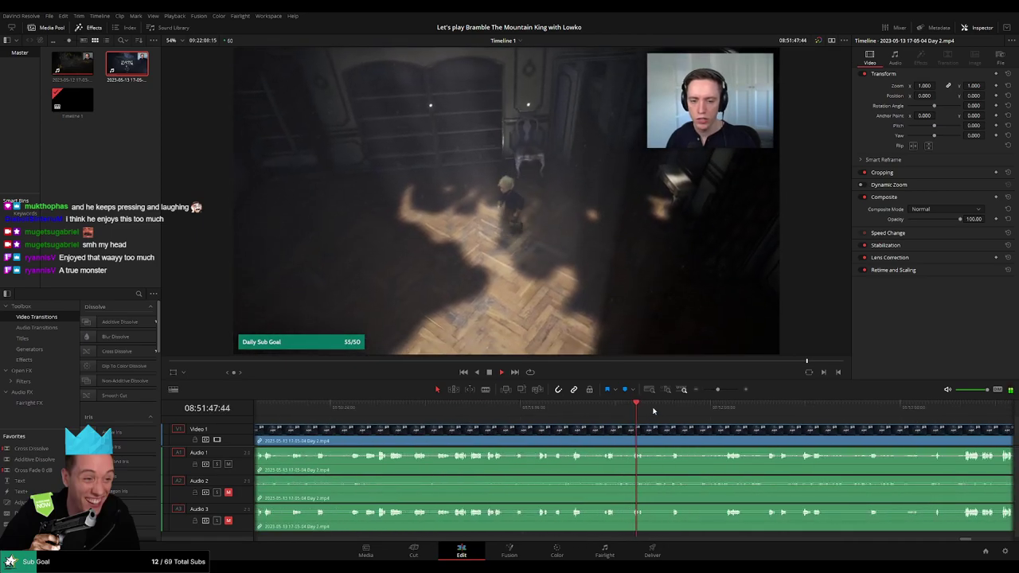
drag(579, 425, 716, 414)
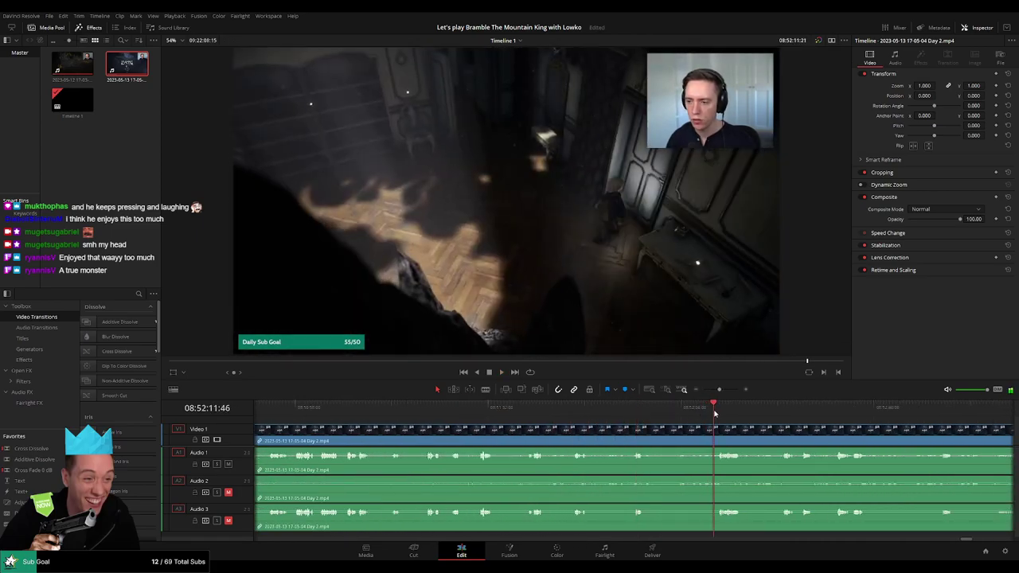
key(ctrl+equal)
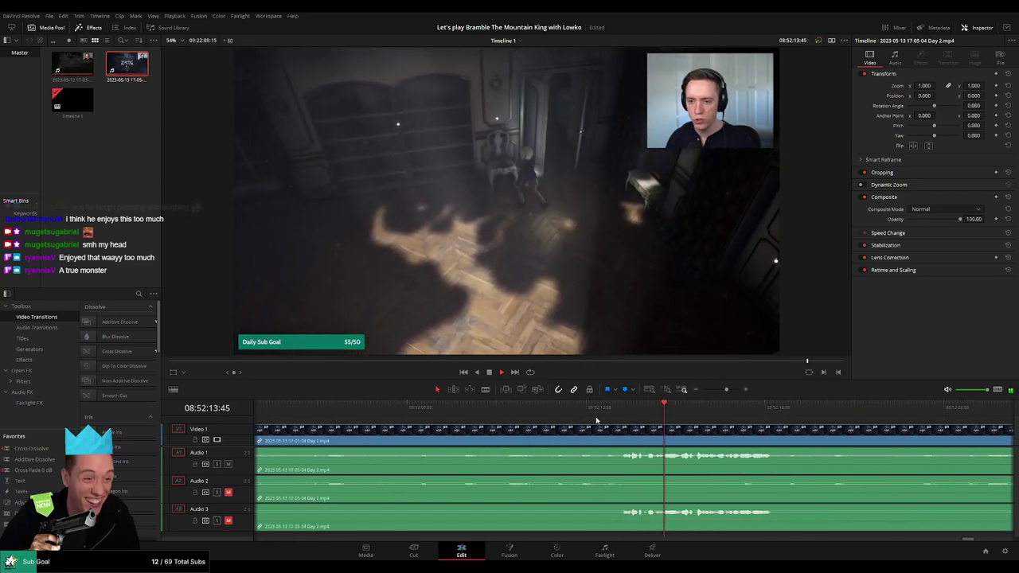
click(468, 407)
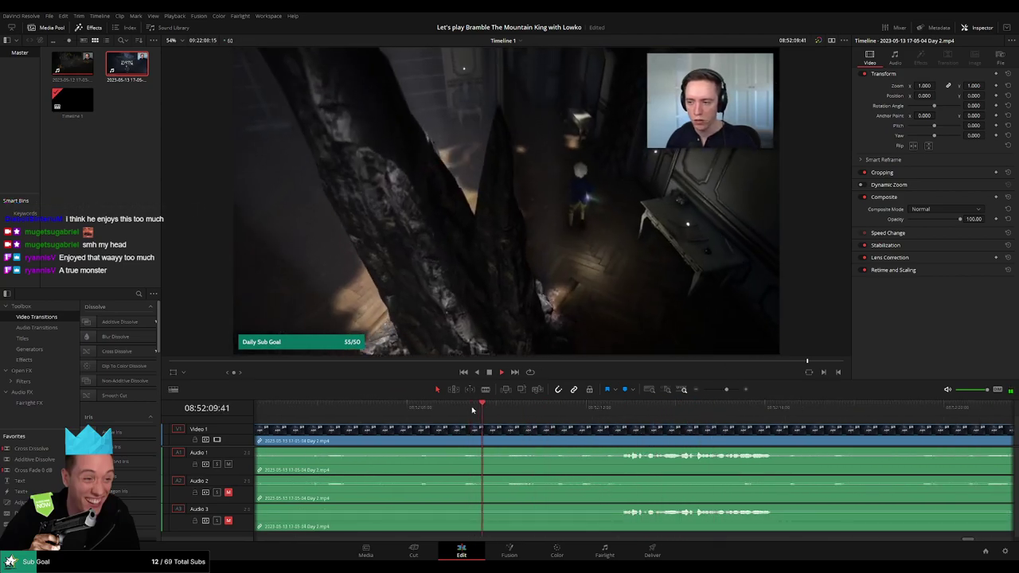
drag(501, 406, 619, 412)
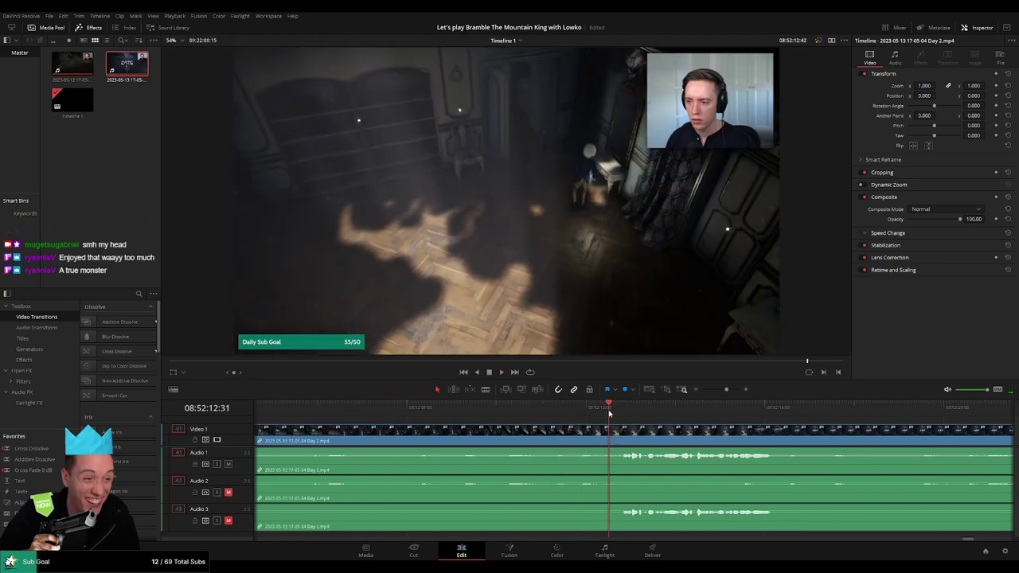
drag(599, 412, 593, 412)
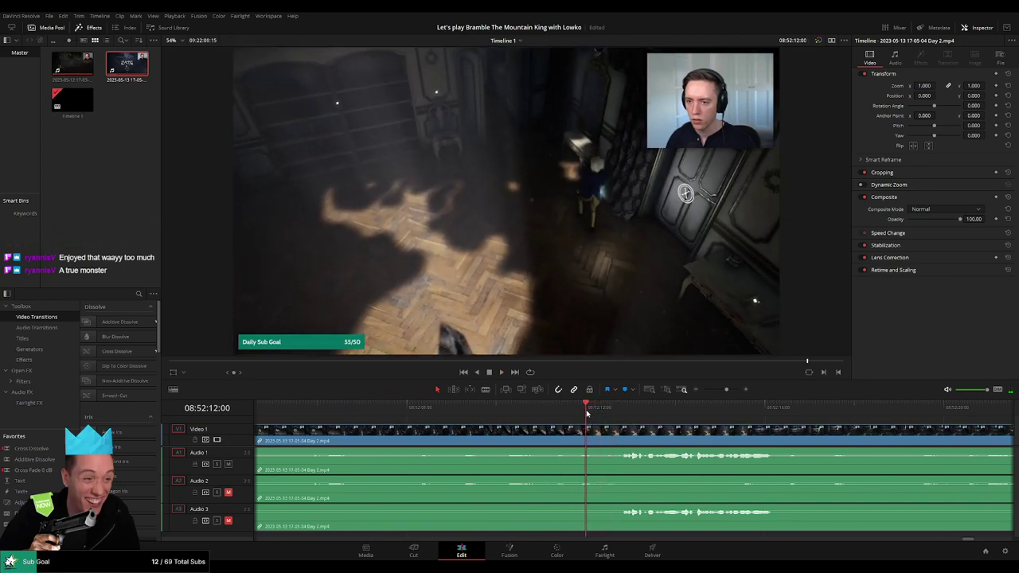
click(586, 408)
key(ctrl+b)
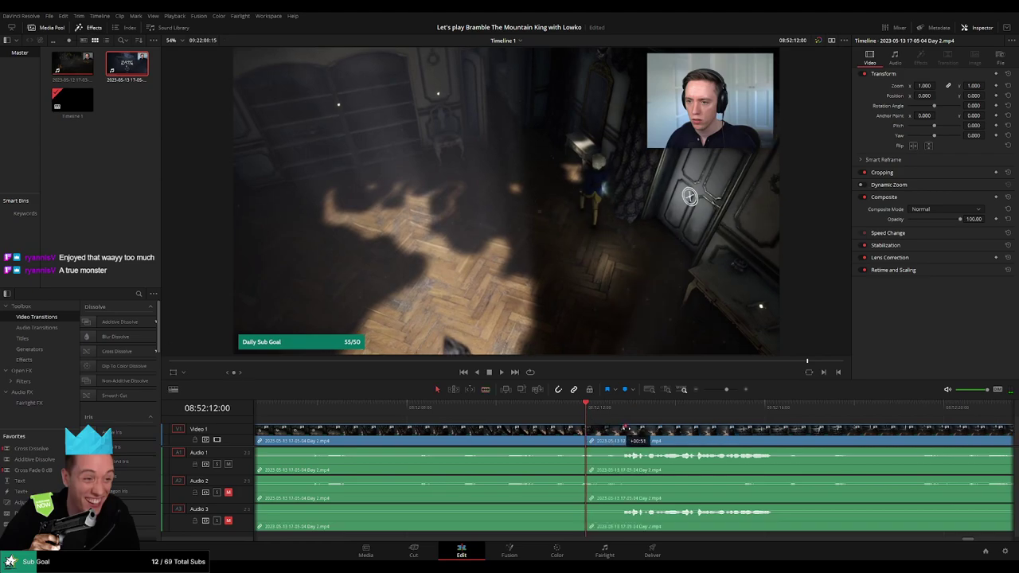
mouse_move(624, 428)
mouse_down()
mouse_move(539, 428)
mouse_move(539, 449)
mouse_move(631, 451)
mouse_up()
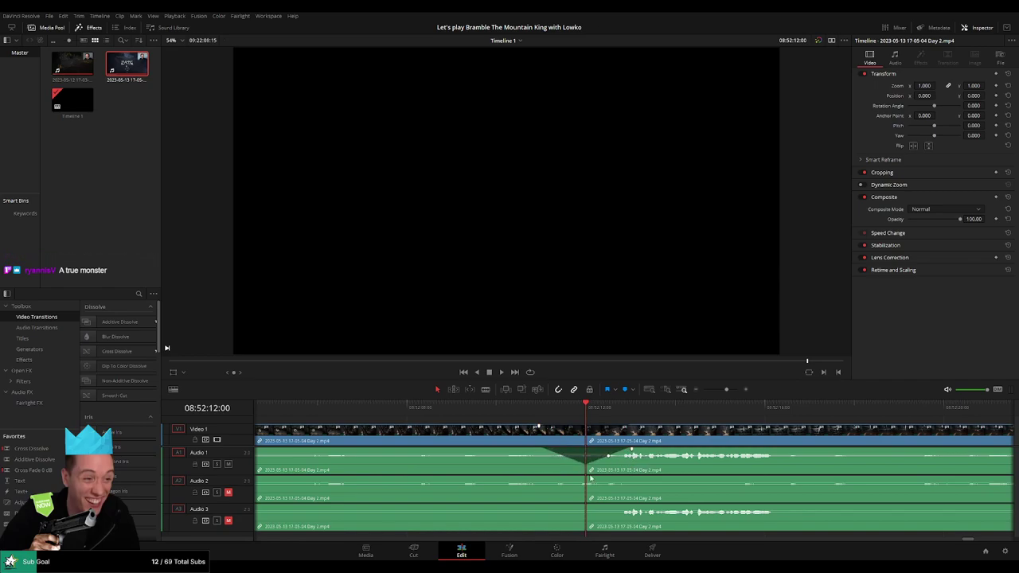
Fade Audio 2 out and back in around the 08:52:12:00 cut, fade Audio 3, then preview
drag(586, 477, 538, 477)
drag(589, 478, 630, 479)
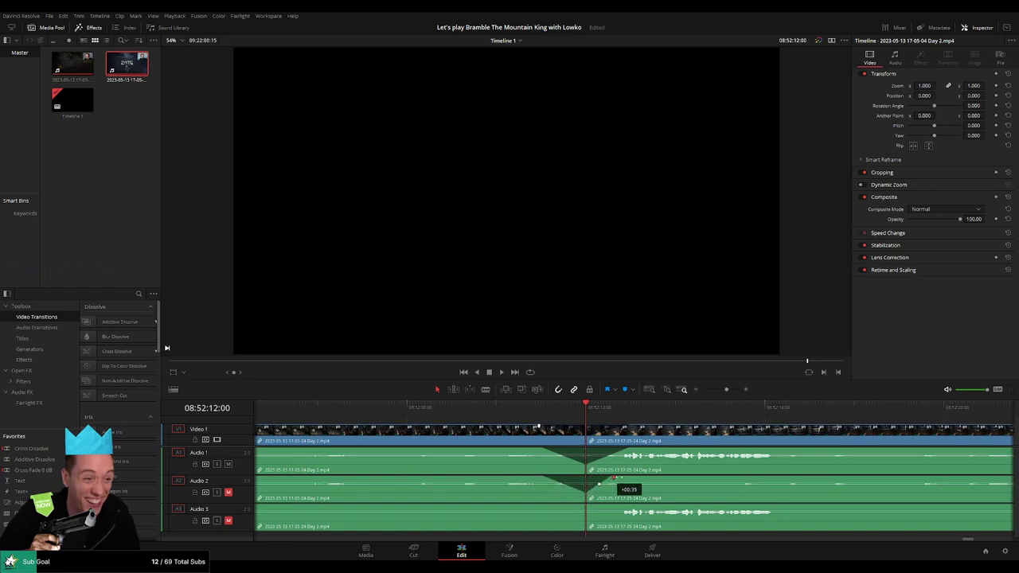
mouse_move(585, 507)
mouse_down()
mouse_move(539, 506)
mouse_move(631, 507)
mouse_up()
key(space)
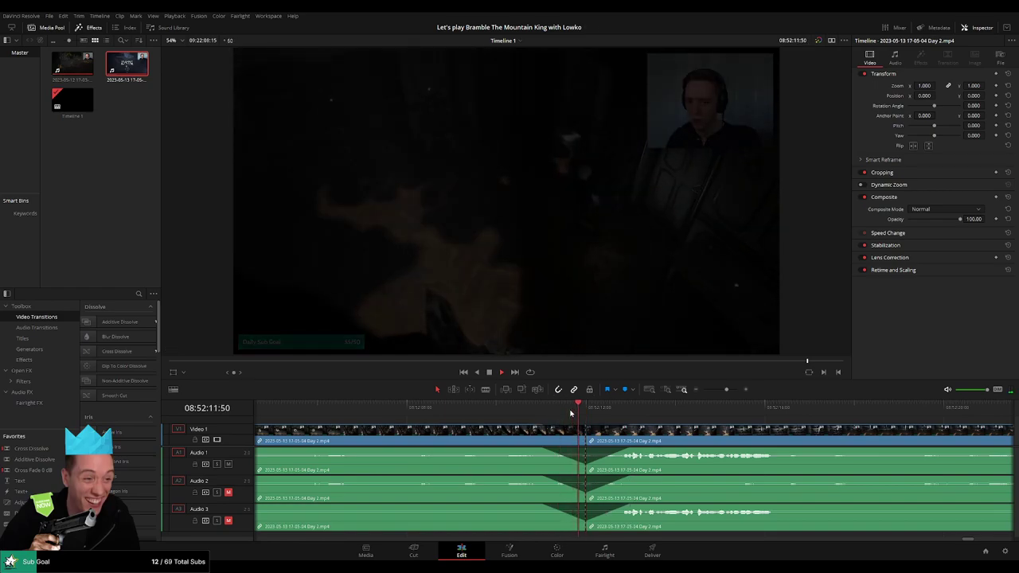
key(space)
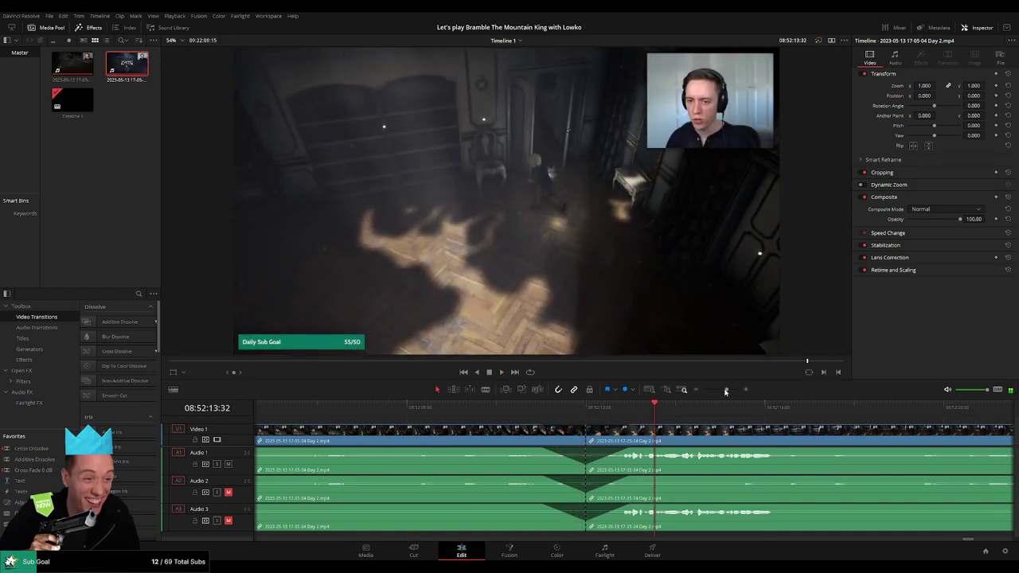
scroll(690, 405, down, 2)
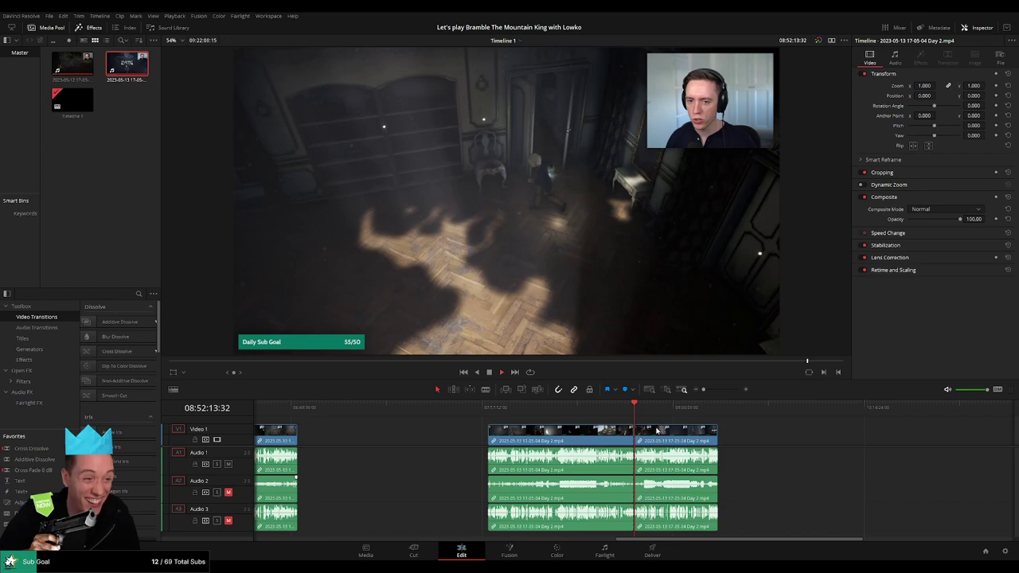
Send the playhead back to the start of Timeline 1 with Home
scroll(657, 430, right, 4)
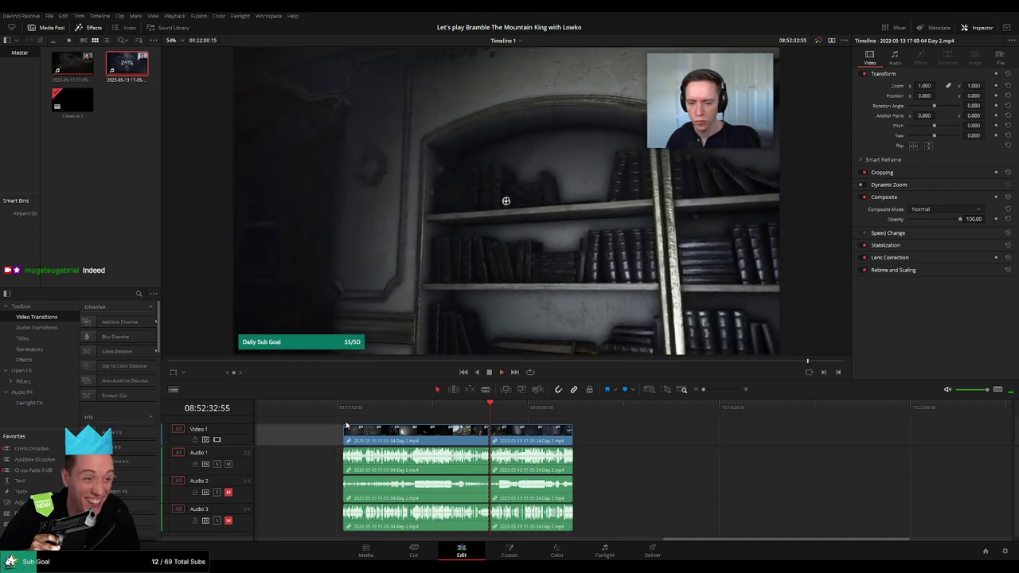
key(Home)
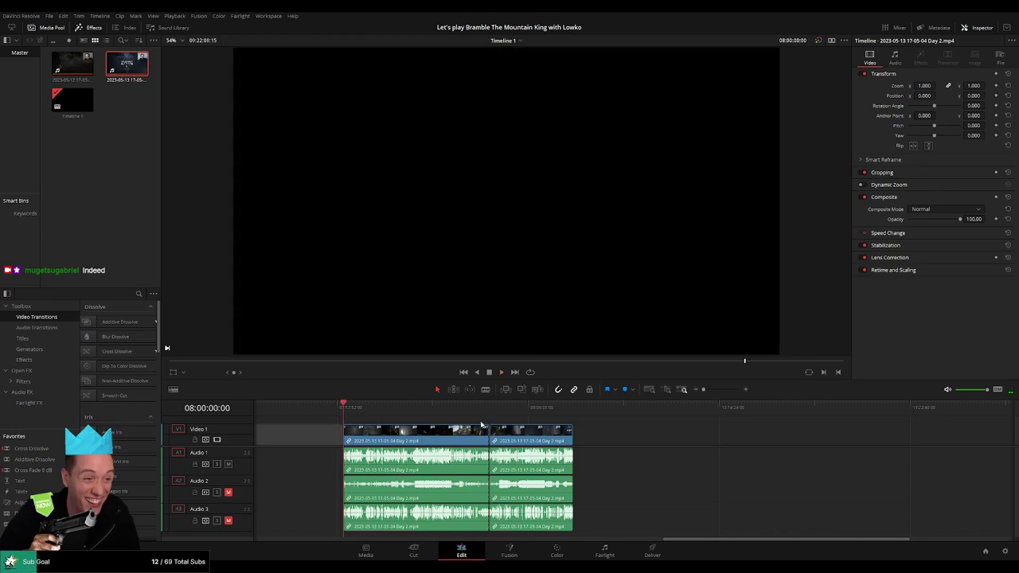
scroll(557, 438, right, 5)
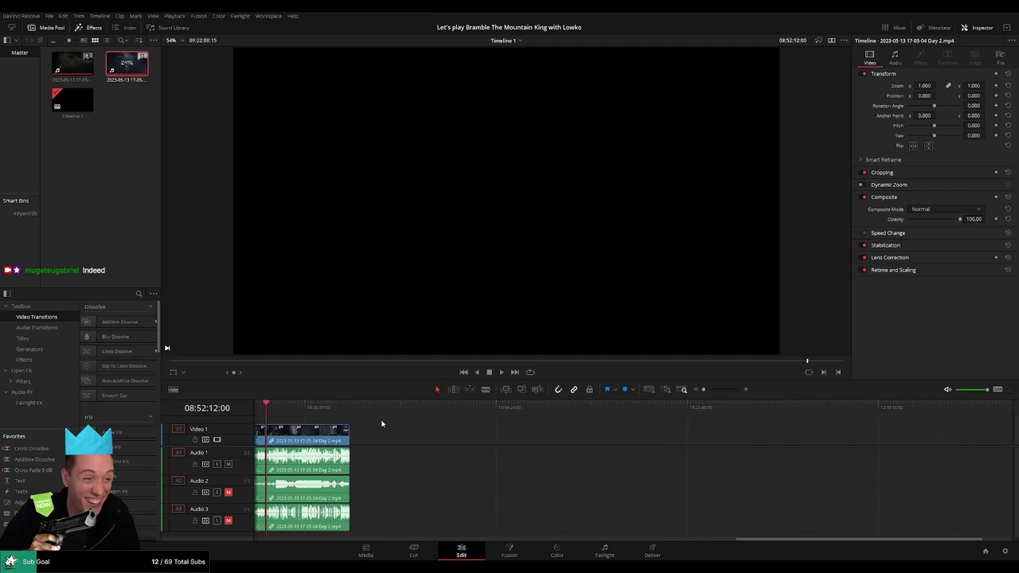
Slide the clip after the 08:52:12:00 cut to start at 10:00:00:00 and play it to check
drag(332, 437, 597, 441)
click(366, 428)
drag(282, 414, 456, 423)
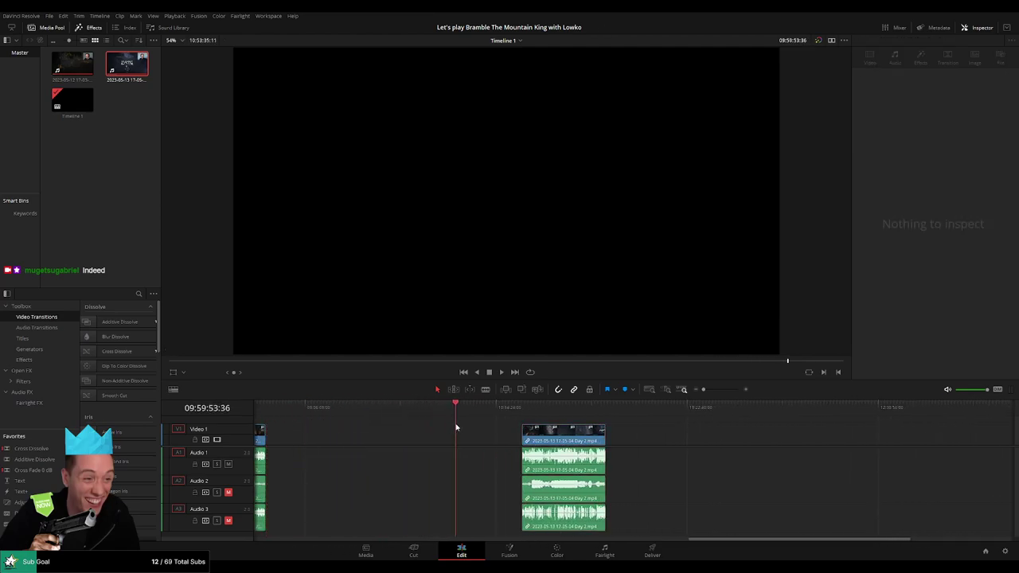
scroll(595, 418, up, 5)
drag(636, 412, 633, 411)
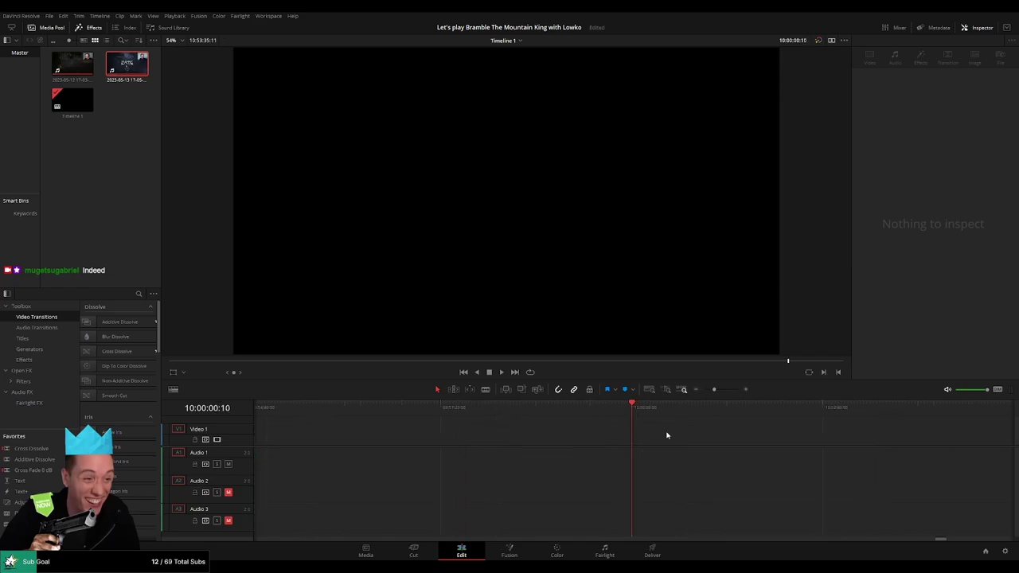
scroll(706, 397, down, 2)
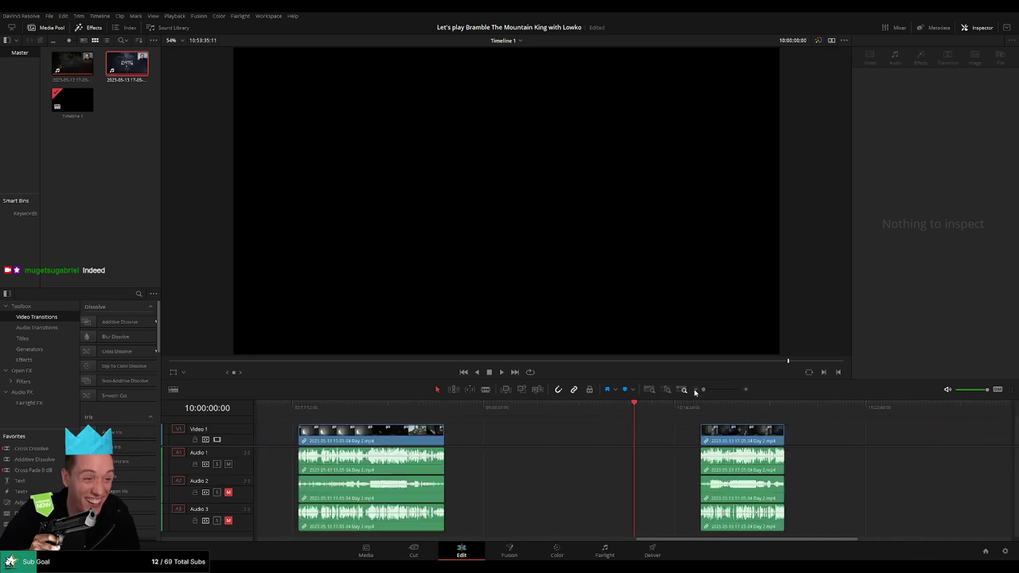
drag(752, 428, 691, 426)
key(space)
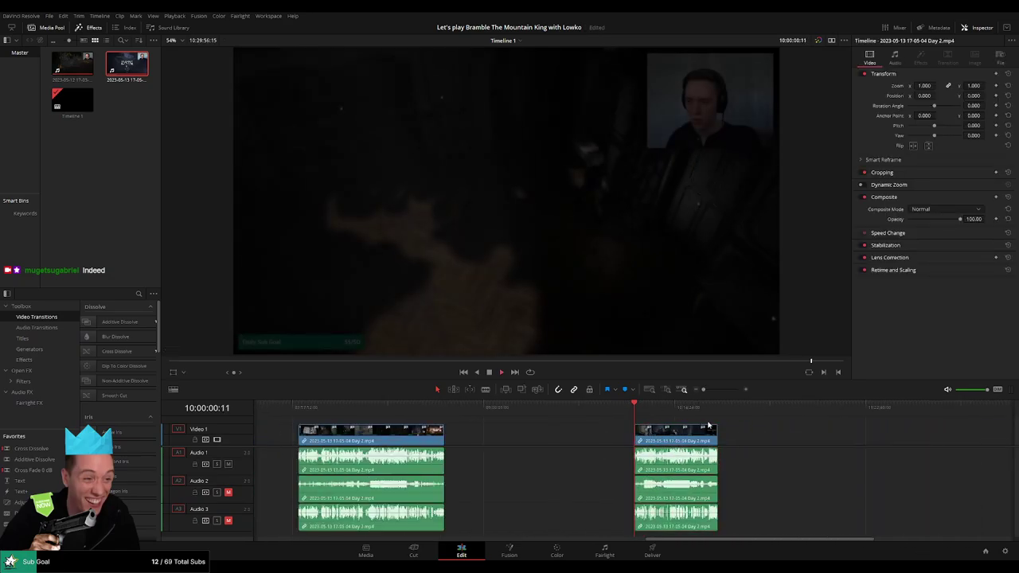
drag(471, 411, 532, 410)
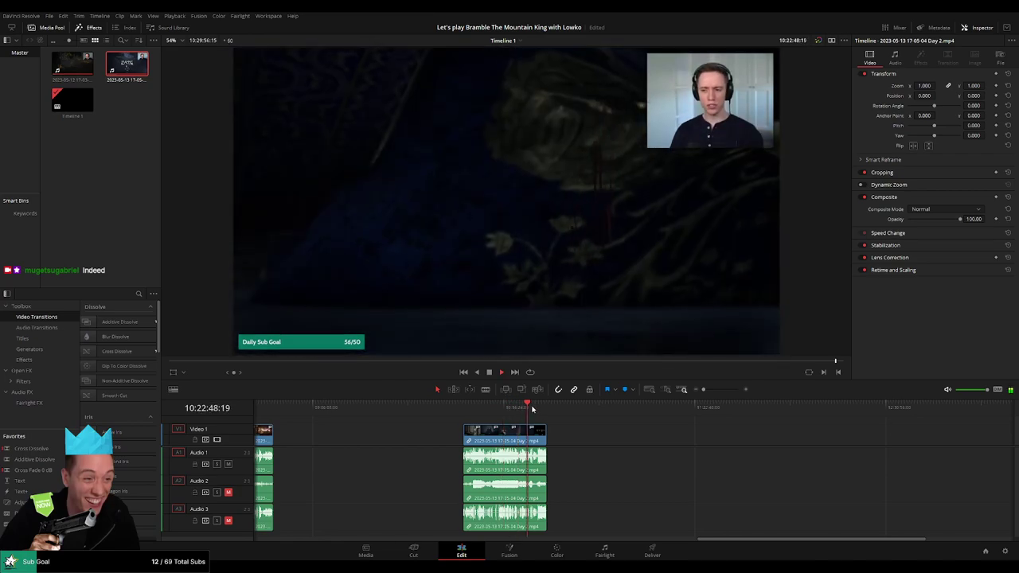
click(531, 407)
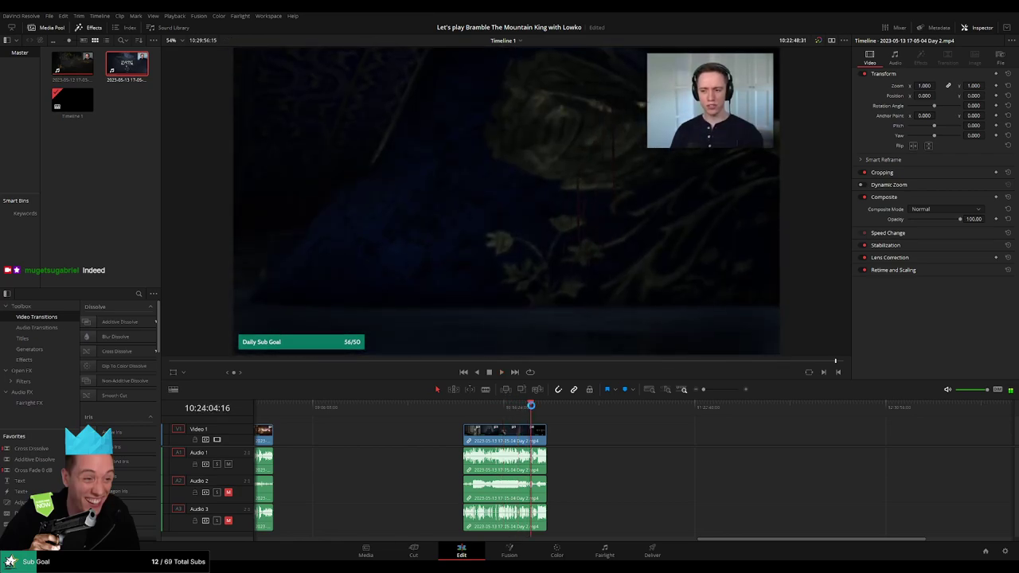
click(523, 406)
scroll(640, 411, up, 5)
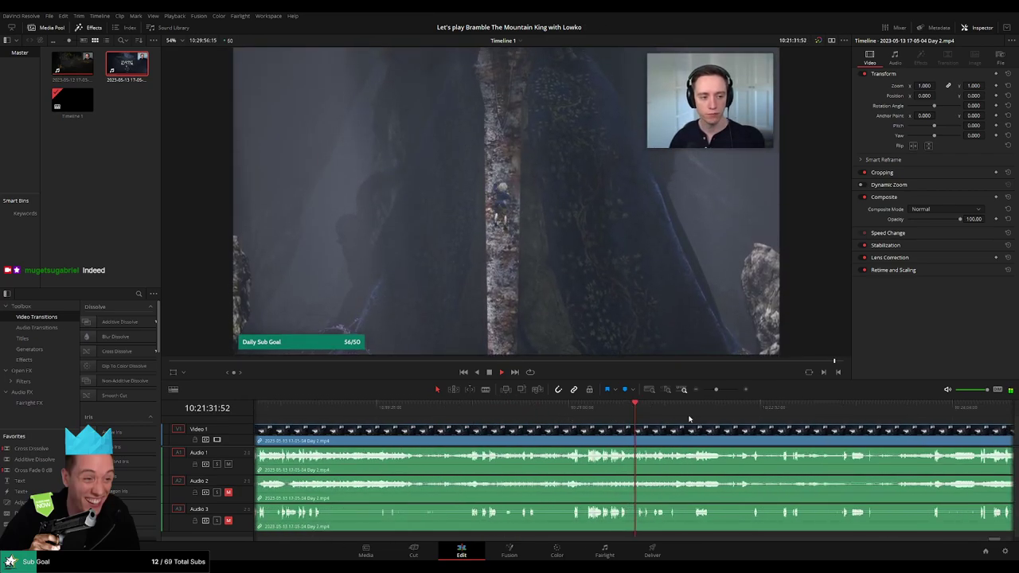
drag(641, 411, 669, 412)
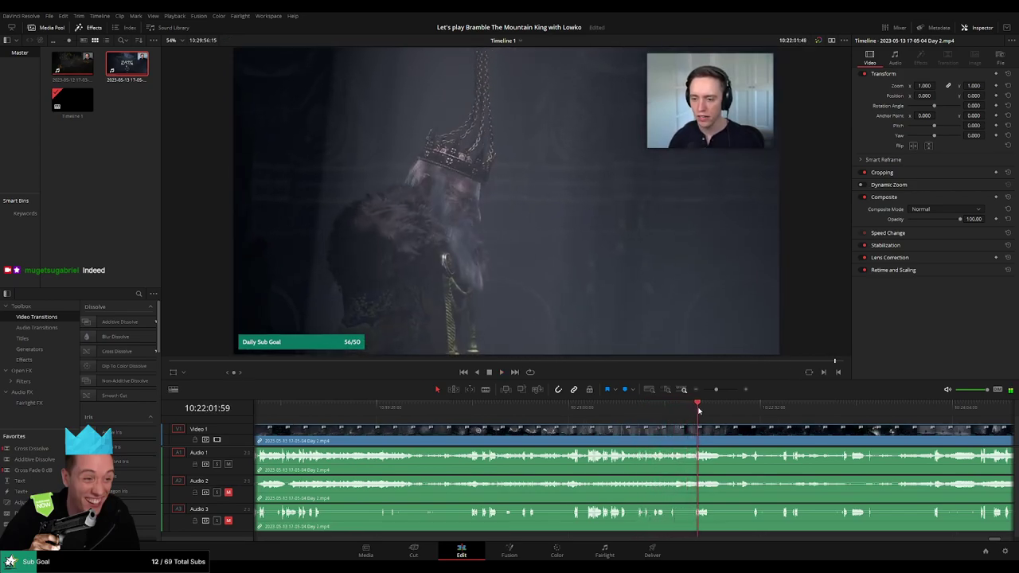
drag(668, 411, 744, 412)
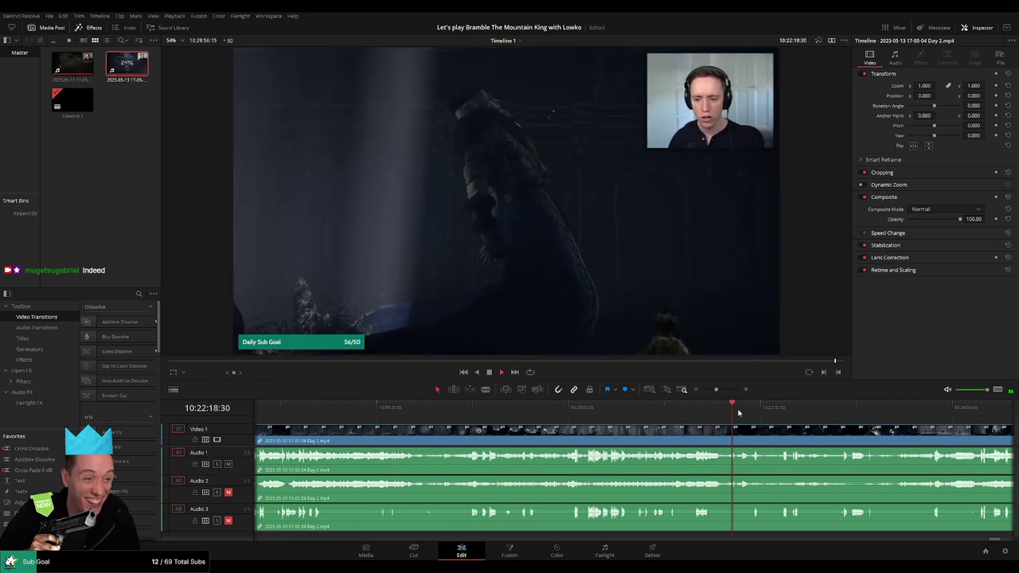
drag(744, 412, 872, 415)
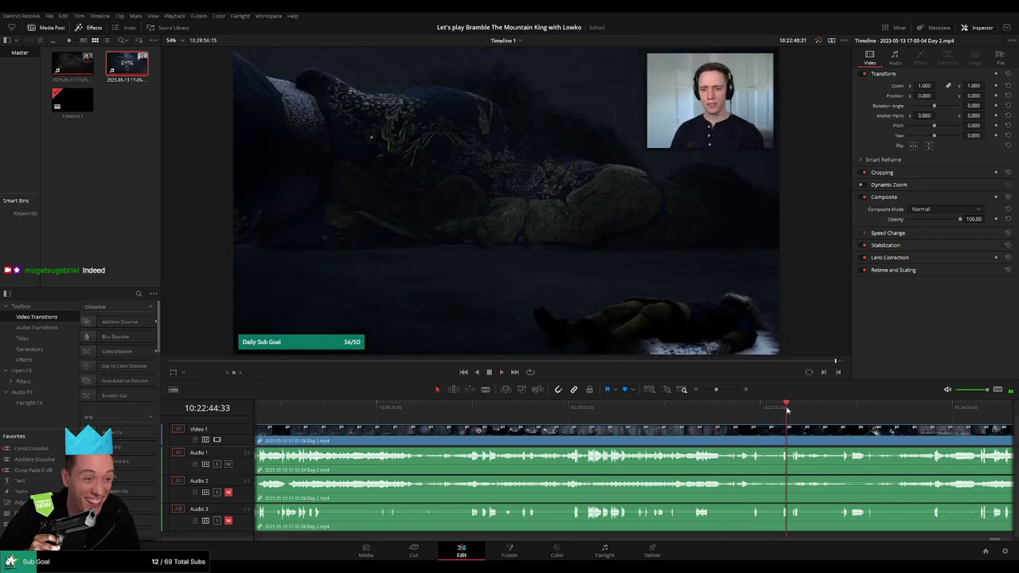
scroll(871, 415, down, 3)
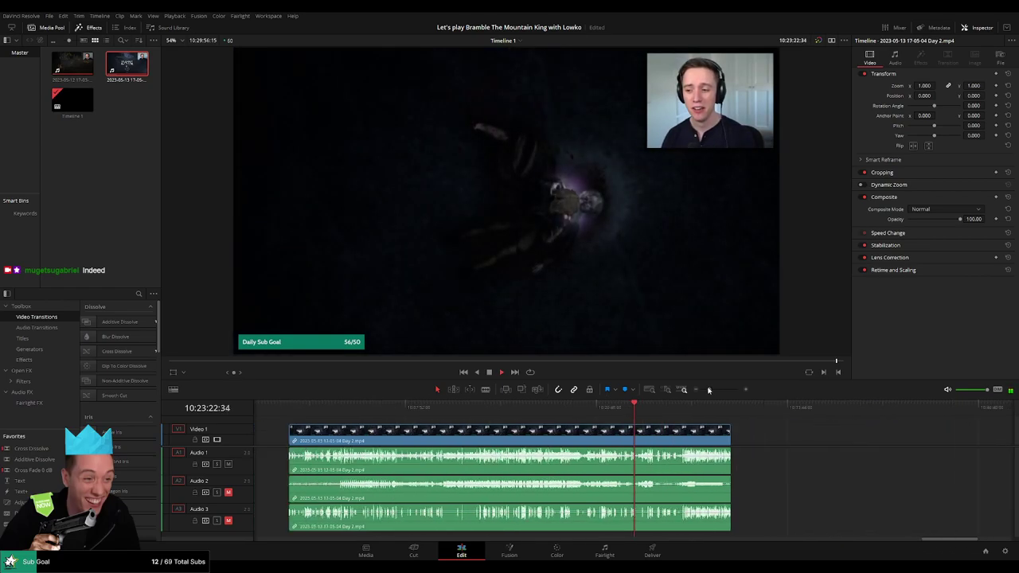
click(643, 412)
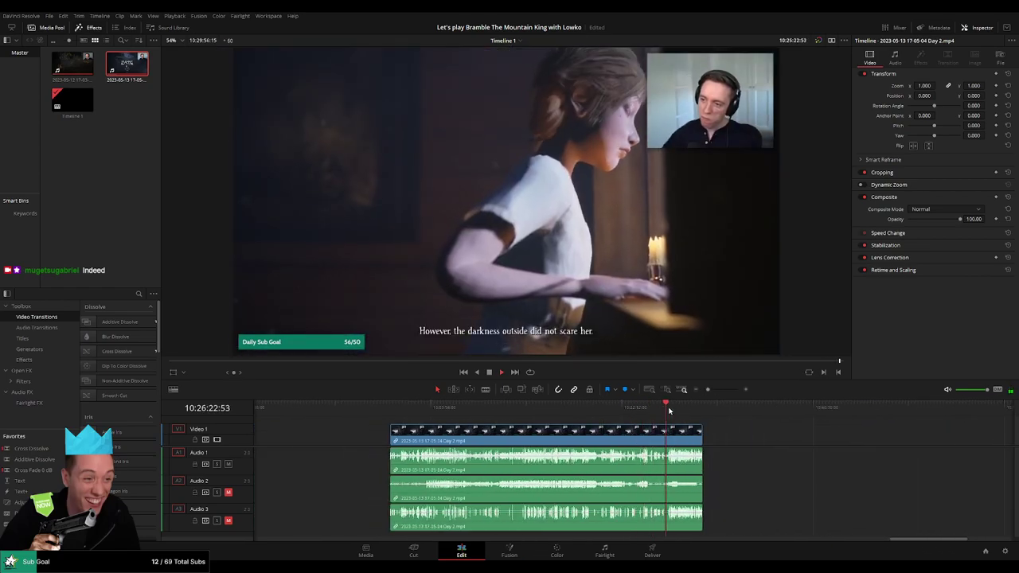
drag(643, 412, 728, 416)
scroll(711, 420, up, 3)
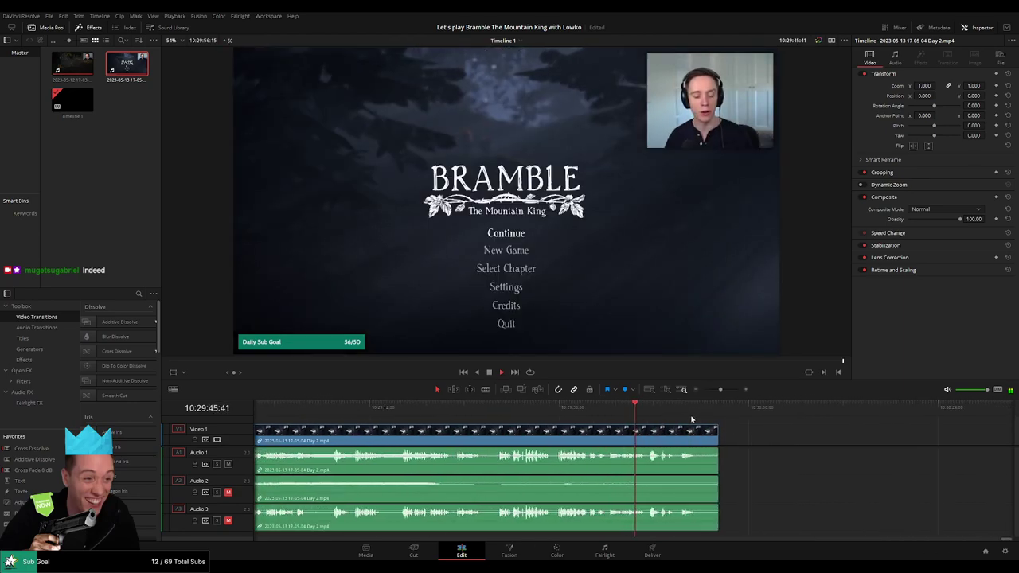
scroll(677, 416, up, 2)
scroll(605, 422, down, 2)
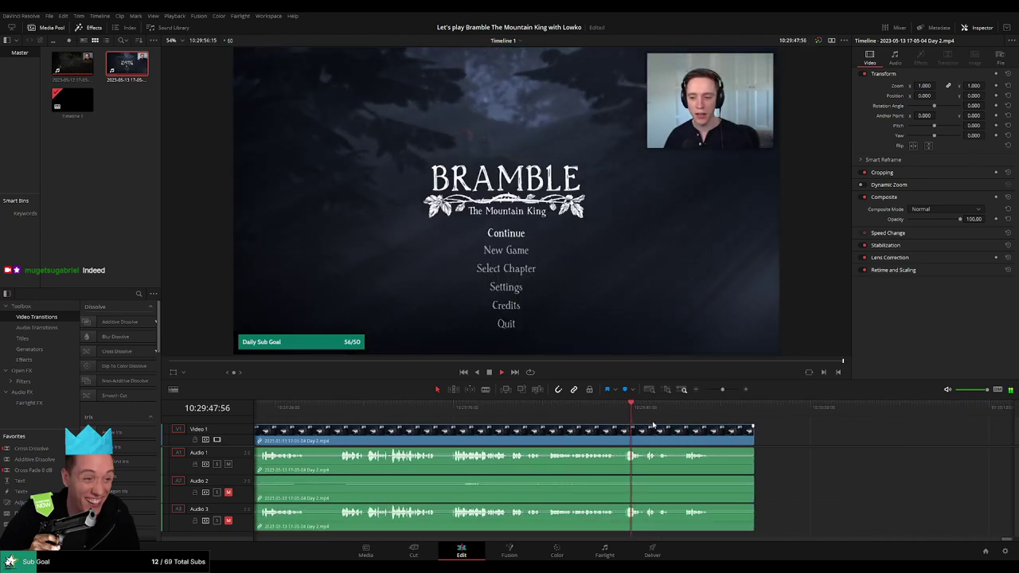
Stop on the title menu and trim the clip's end back to 10:29:55:00
scroll(509, 417, down, 2)
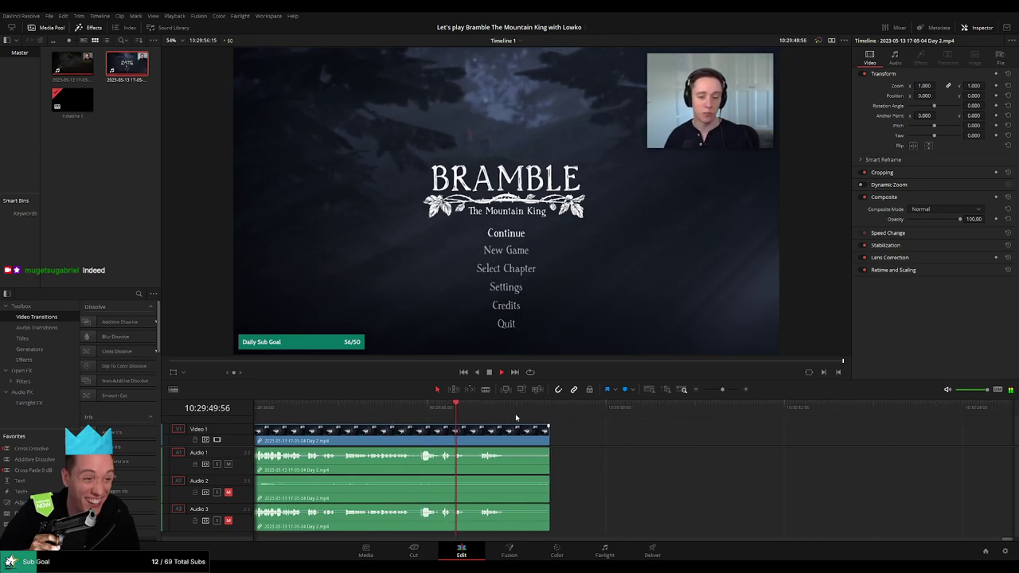
scroll(495, 415, up, 5)
scroll(469, 418, down, 3)
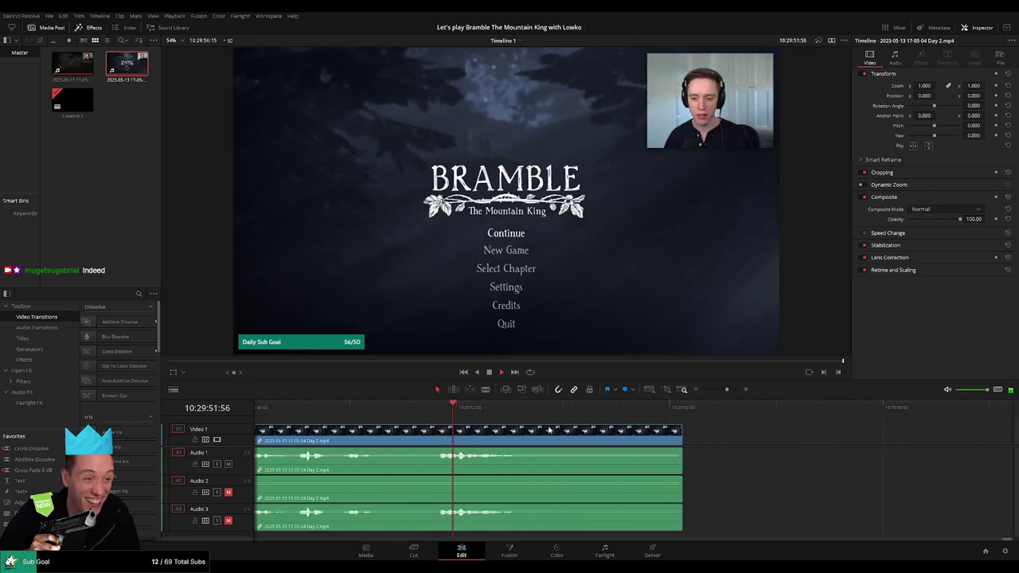
scroll(436, 422, down, 2)
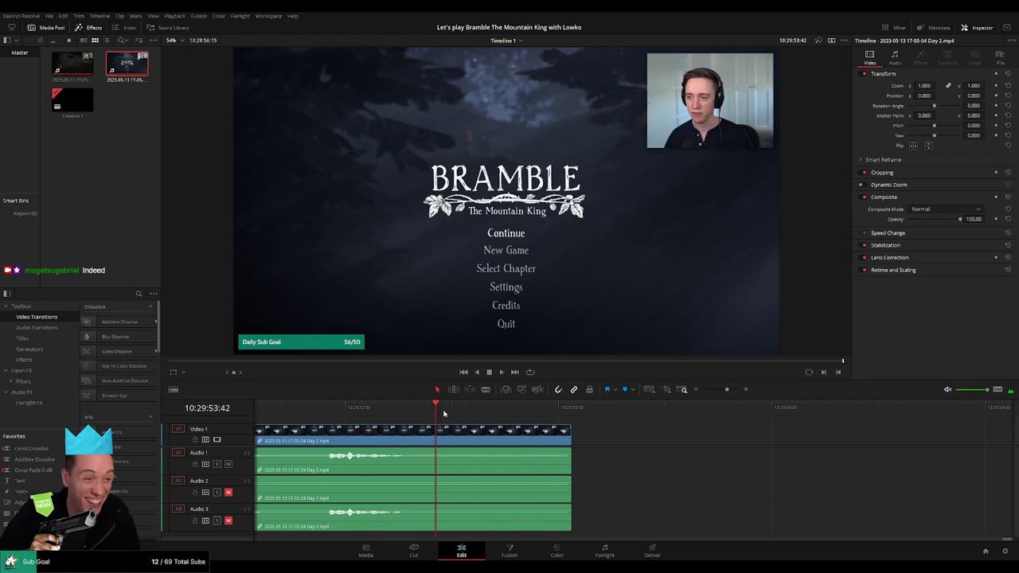
click(521, 426)
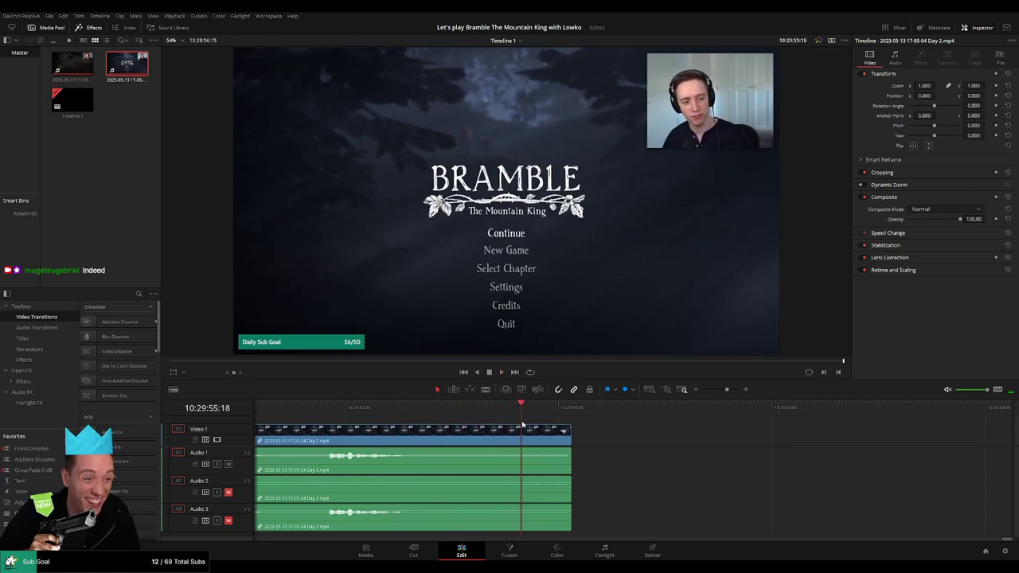
mouse_move(527, 417)
mouse_down()
mouse_move(542, 414)
mouse_move(505, 414)
mouse_up()
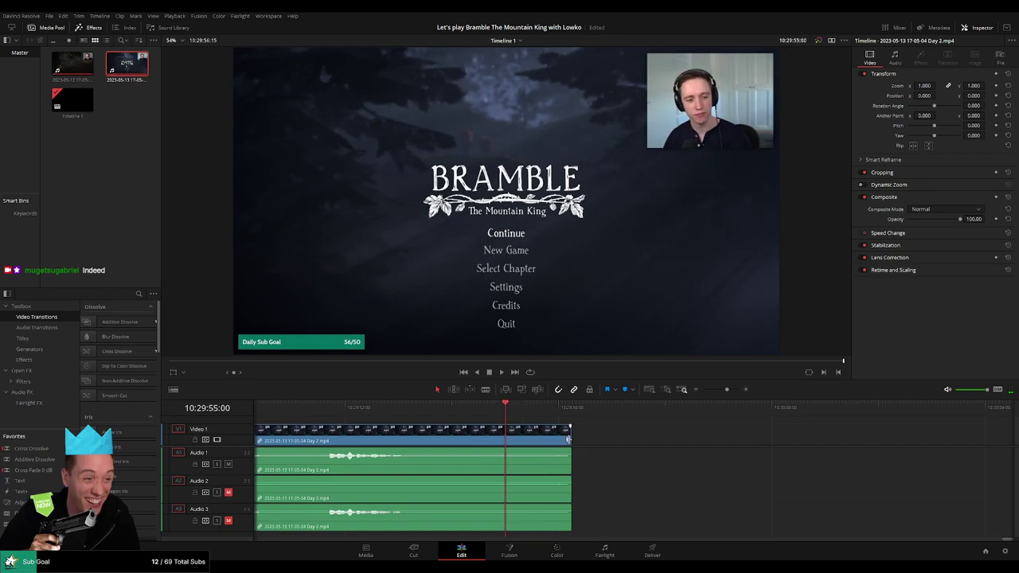
drag(568, 438, 505, 438)
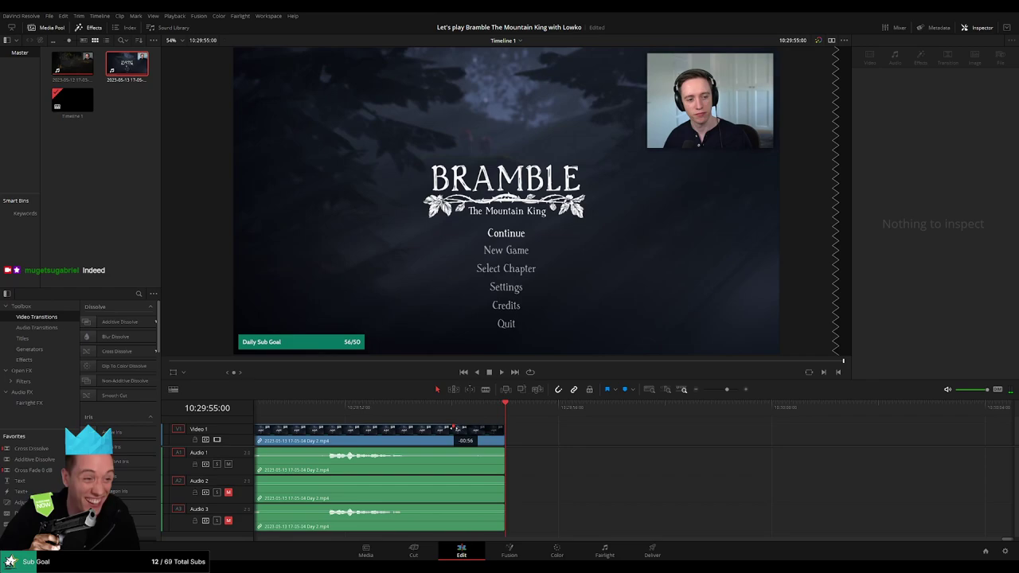
Add roughly one-second fade-outs to Audio 1, Audio 2 and Audio 3 at the clip's end
drag(502, 449, 449, 449)
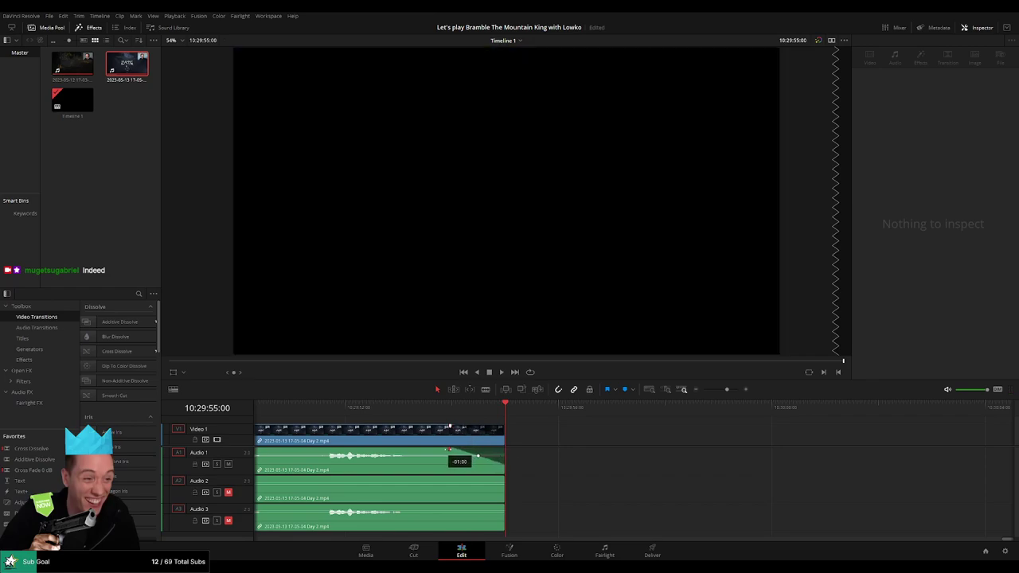
drag(502, 477, 451, 480)
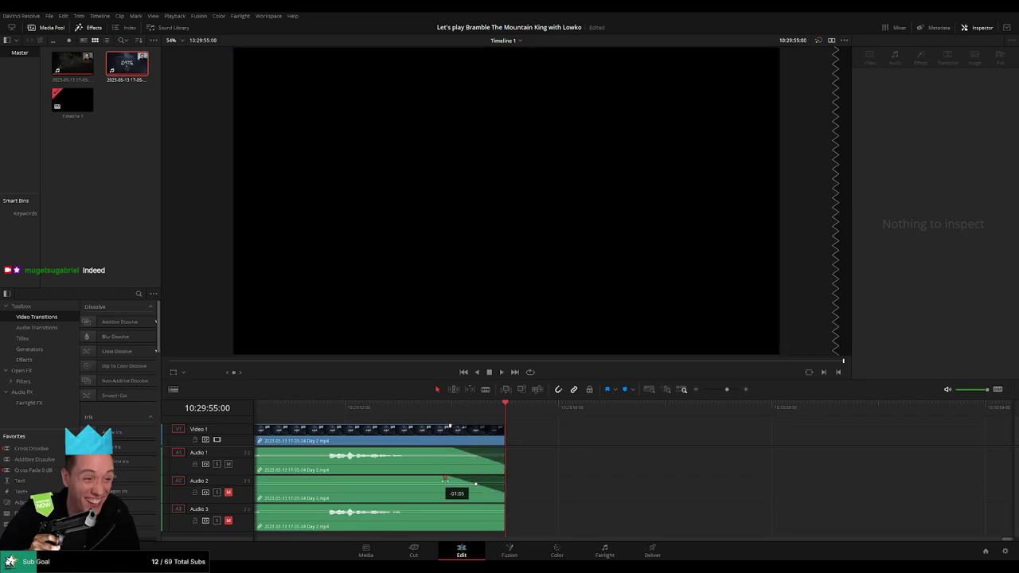
drag(502, 507, 448, 507)
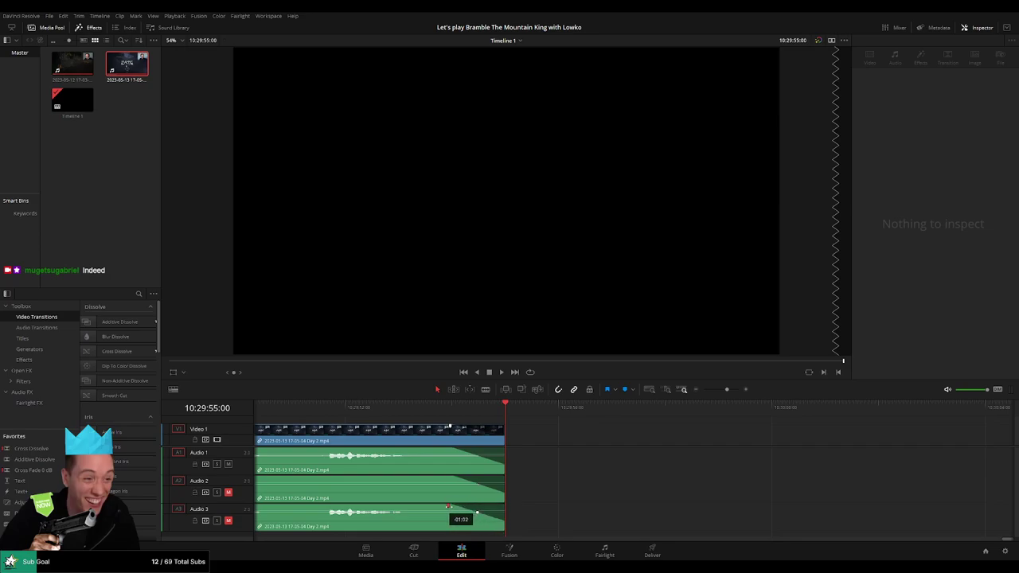
drag(726, 391, 703, 390)
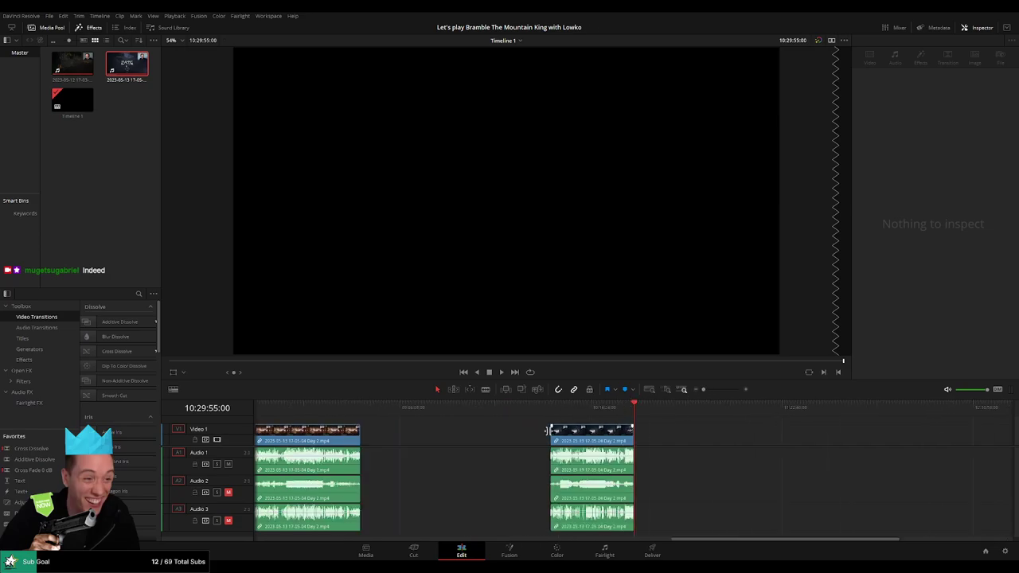
Step from the timeline start through each edit point and mark the last clip's end at 10:29:55:00
drag(777, 540, 360, 540)
click(400, 407)
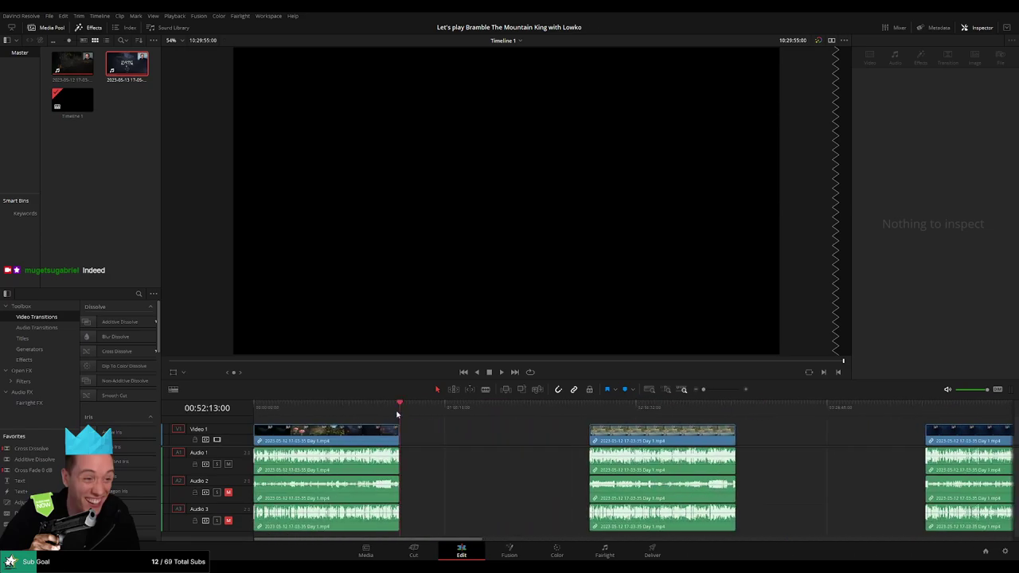
key(Home)
key(Down)
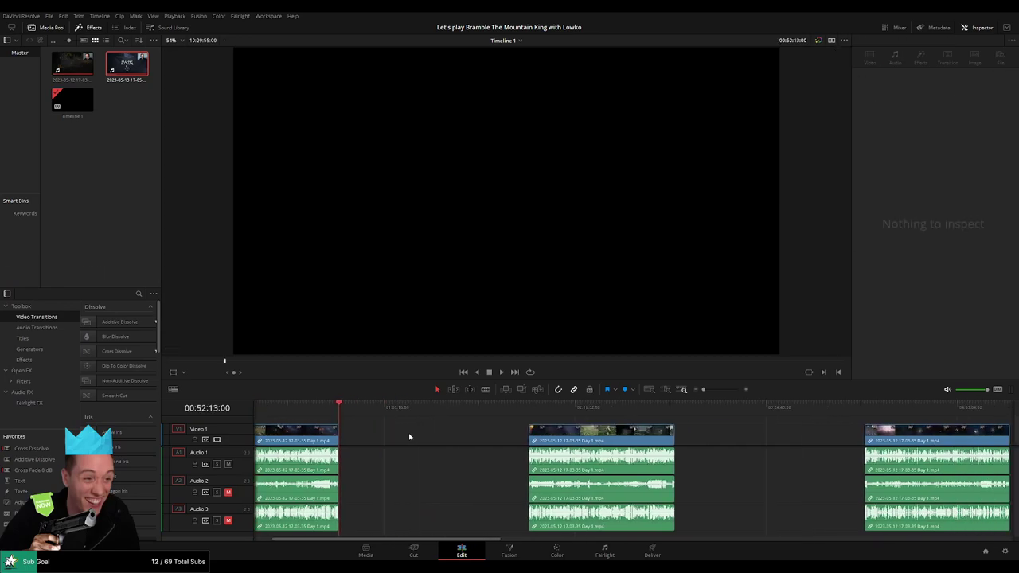
key(Down)
key(Down)
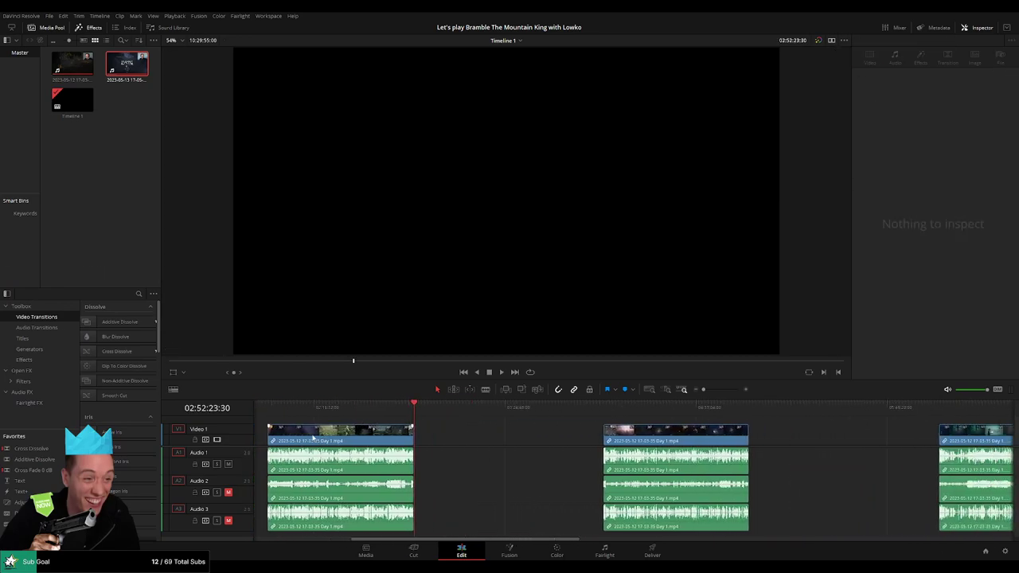
key(Down)
key(Down)
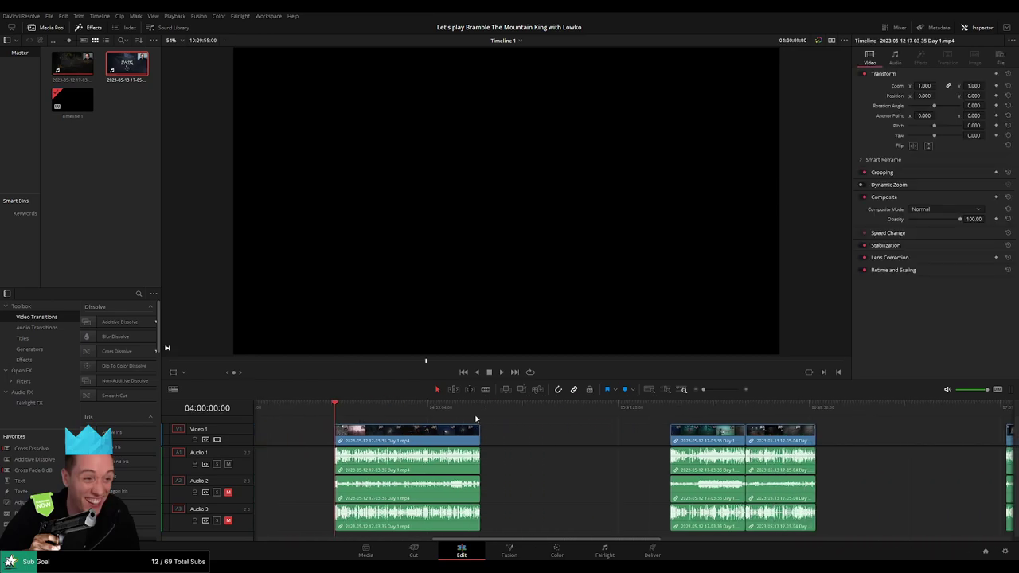
key(Down)
key(Down)
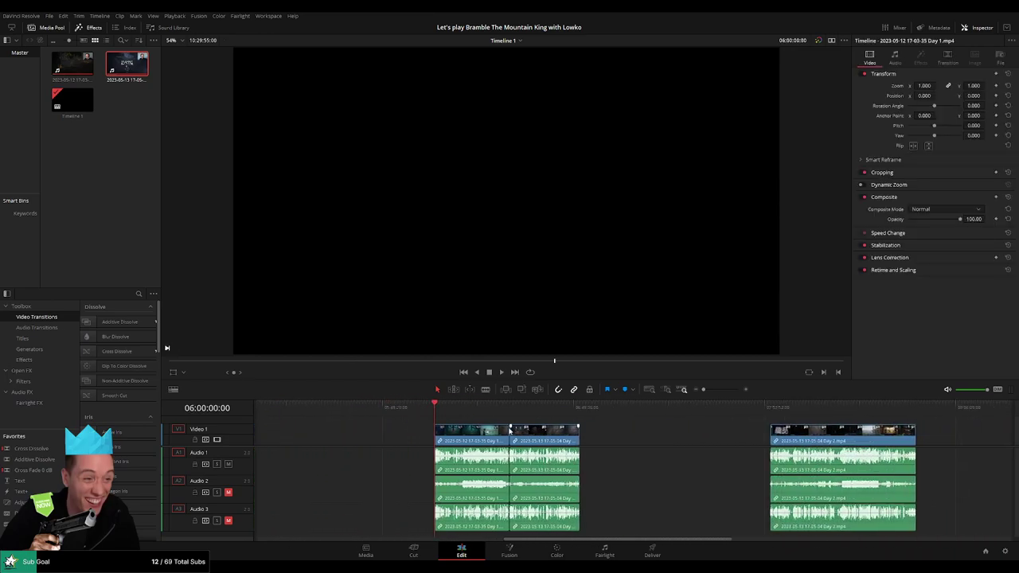
key(Down)
key(Down)
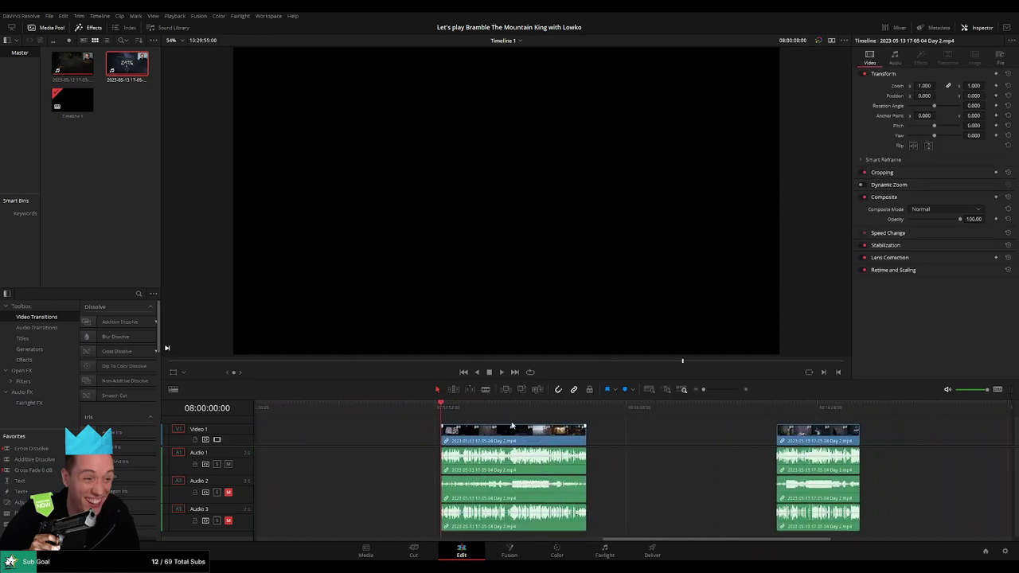
key(Down)
key(Down)
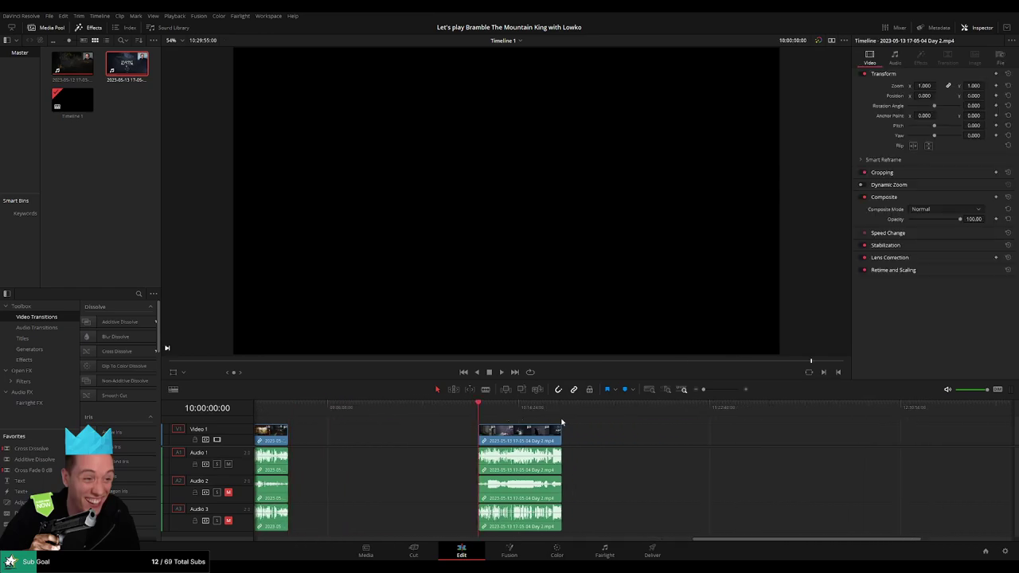
key(Down)
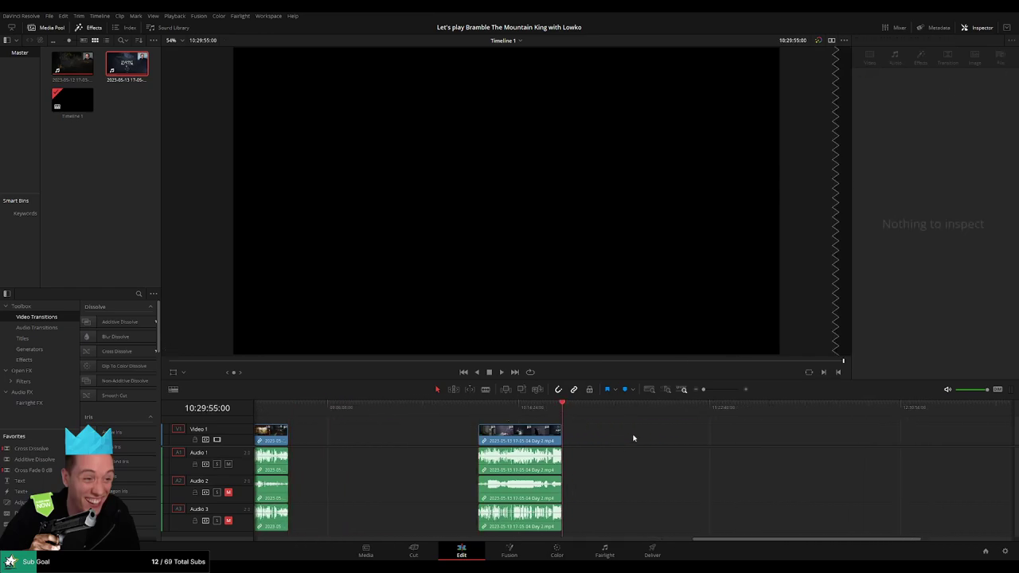
key(m)
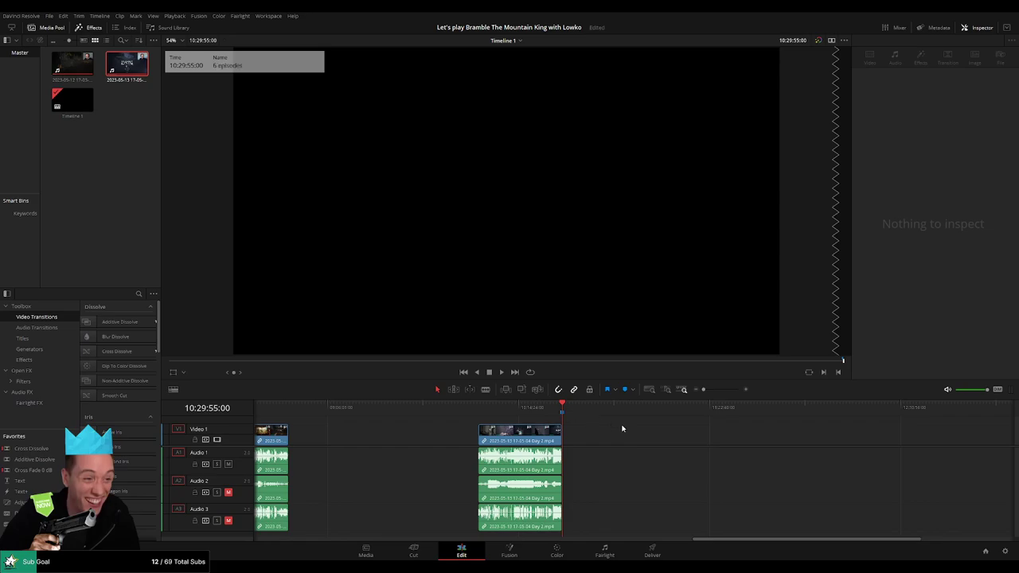
Switch to the Deliver page to reach the render settings
click(654, 549)
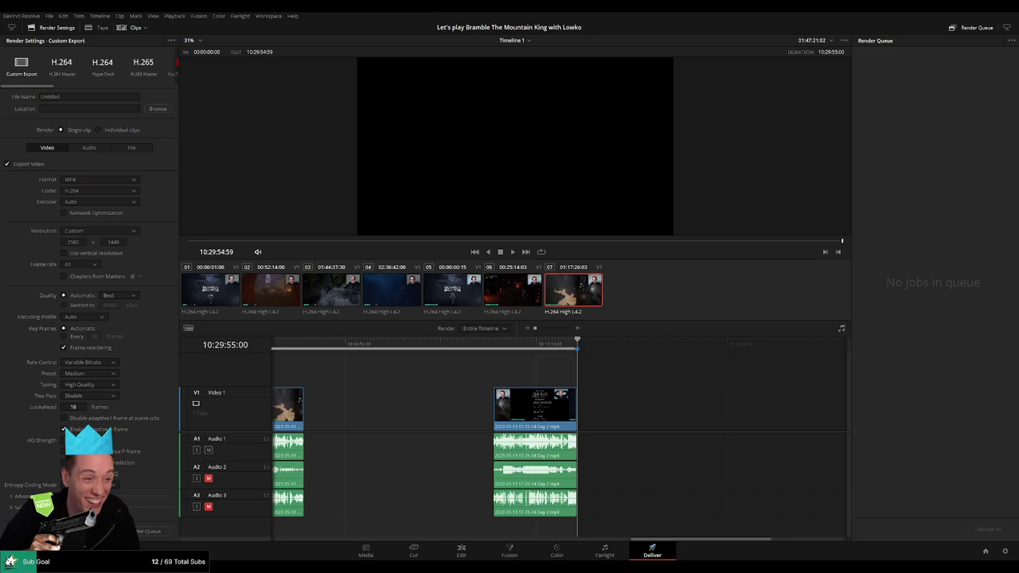
Append 'Ep 1' to the end of the render file name
click(127, 97)
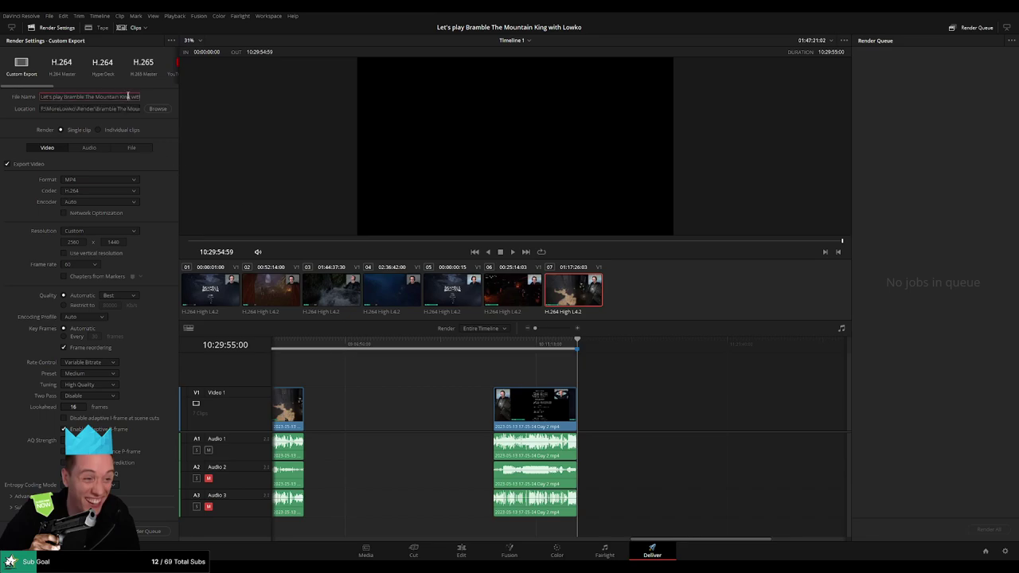
key(End)
text(Ep 1)
Set In and Out around the first episode, 00:00:00:00 to 00:52:13:00
scroll(510, 446, up, 3)
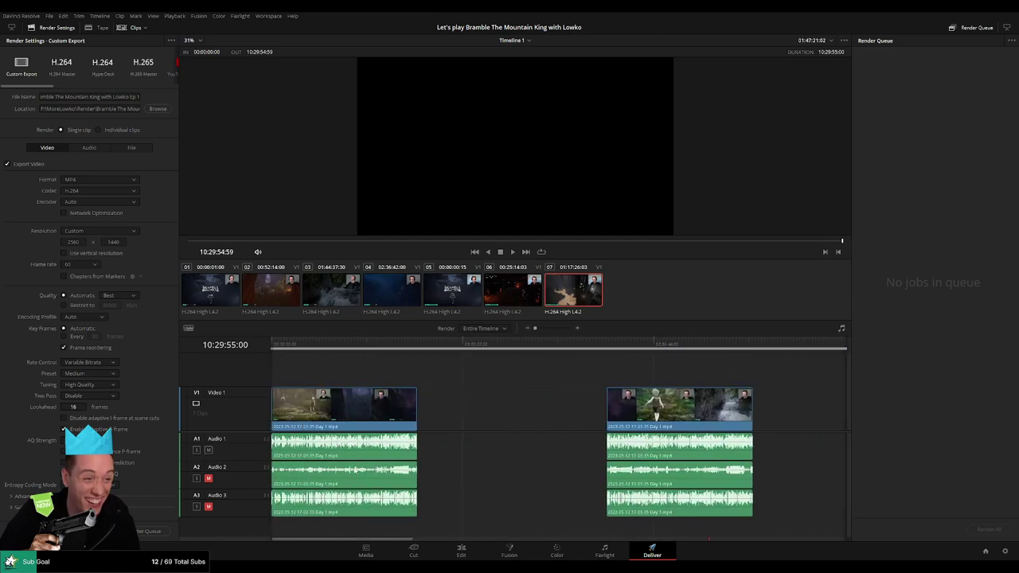
click(323, 347)
click(271, 347)
key(i)
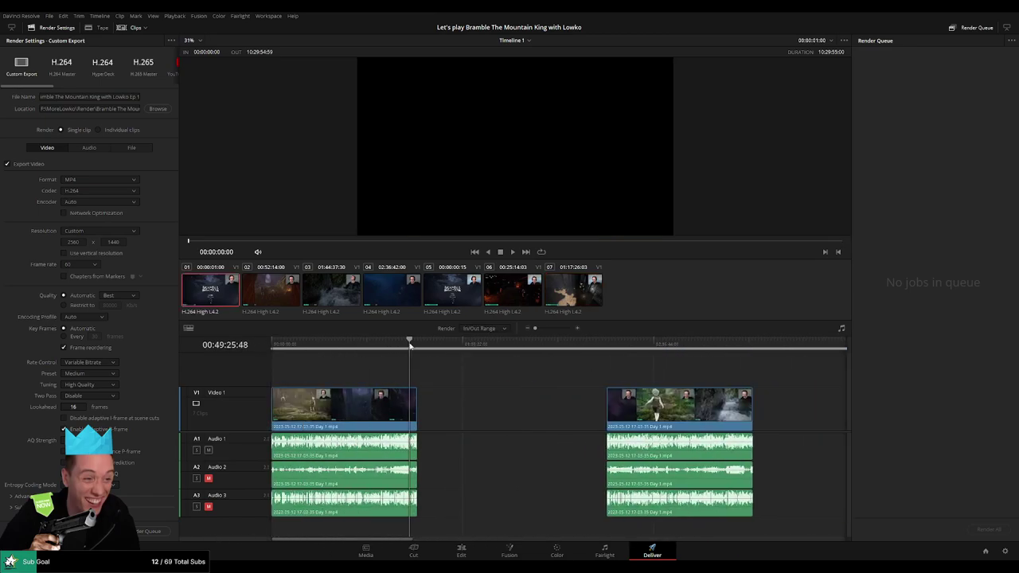
drag(379, 352, 417, 350)
key(o)
click(119, 306)
text(15000)
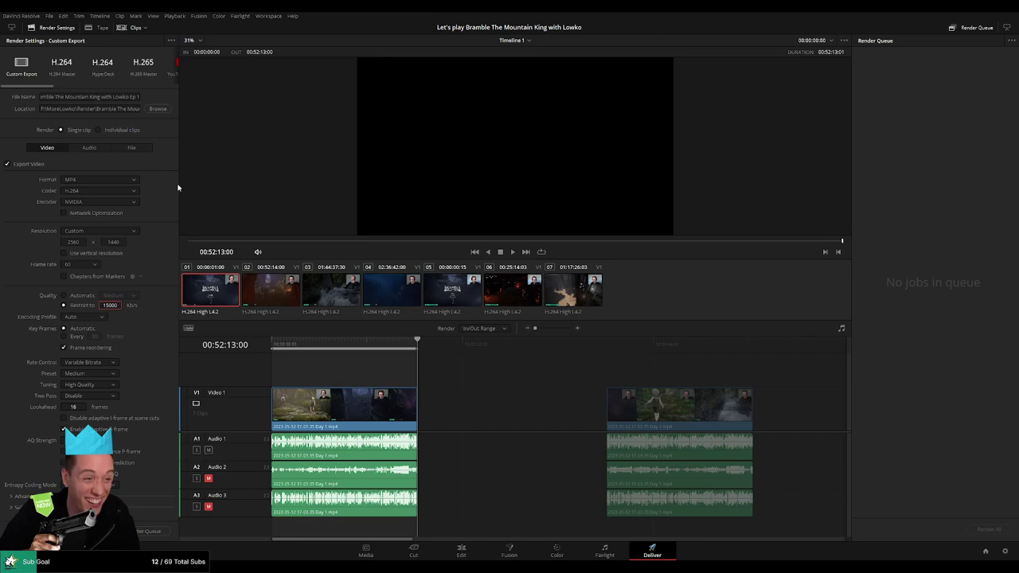
click(335, 345)
drag(298, 346, 417, 345)
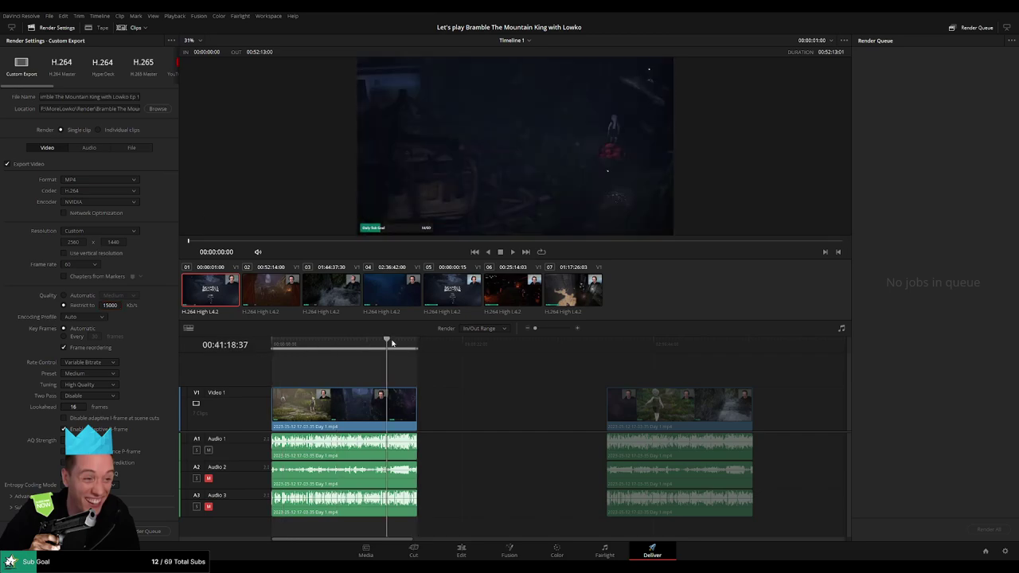
Queue Ep 1, then mark the second clip's range and queue it as Ep 2
click(159, 532)
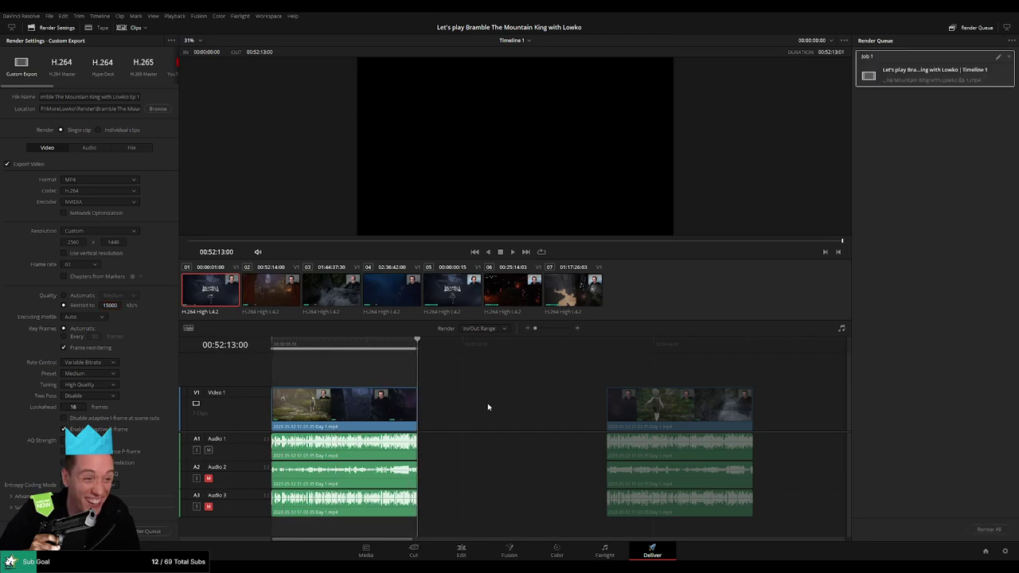
click(604, 346)
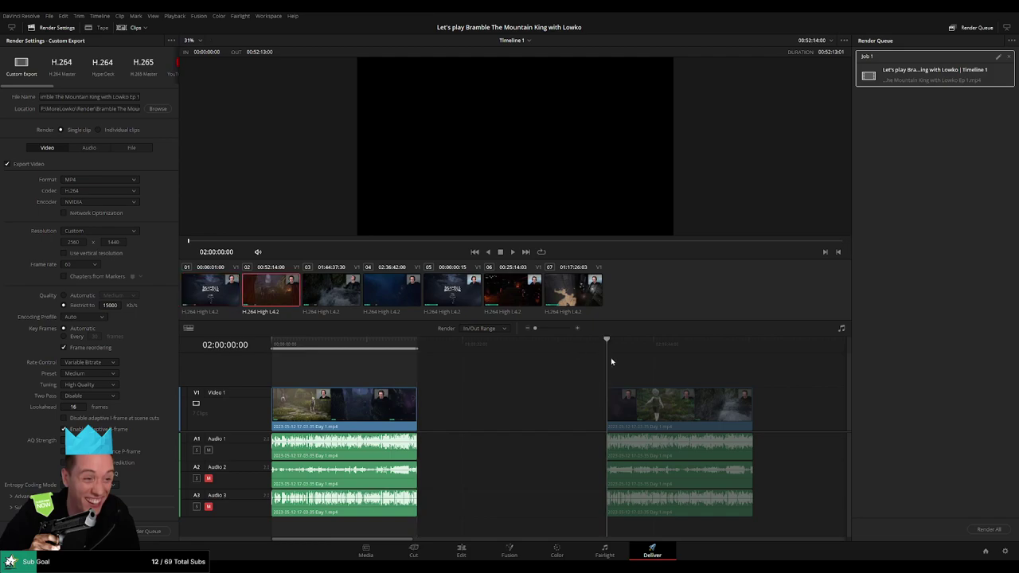
key(i)
click(505, 342)
key(o)
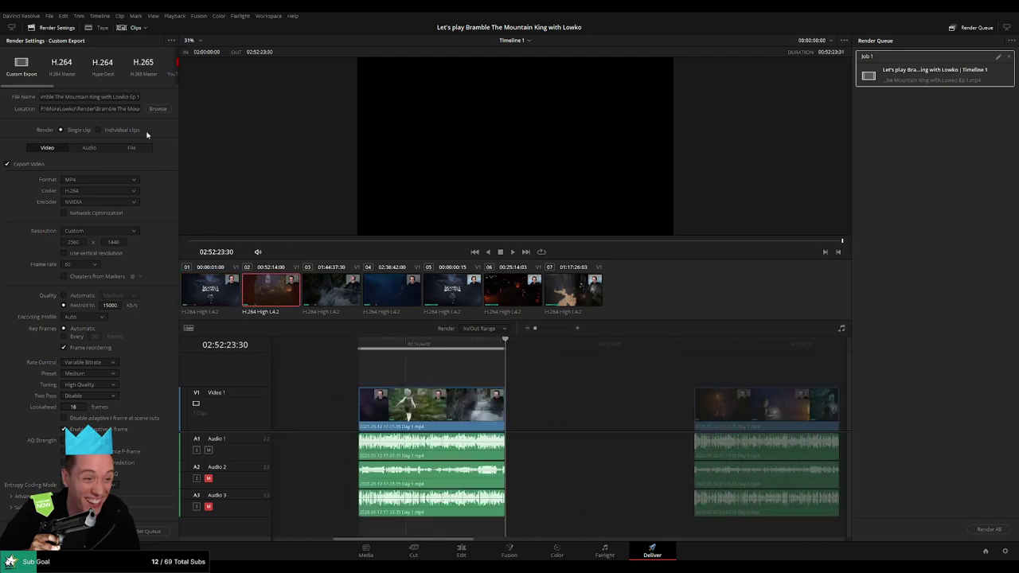
triple_click(139, 97)
key(BackSpace)
text(2)
click(151, 531)
Mark the third clip as the render range and queue it as Ep 3
scroll(485, 394, right, 3)
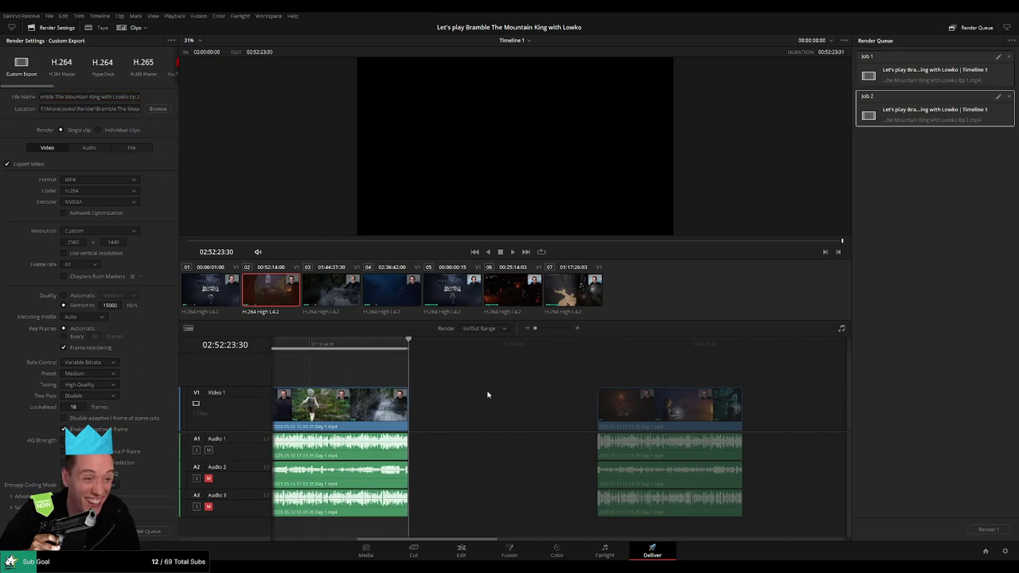
click(489, 342)
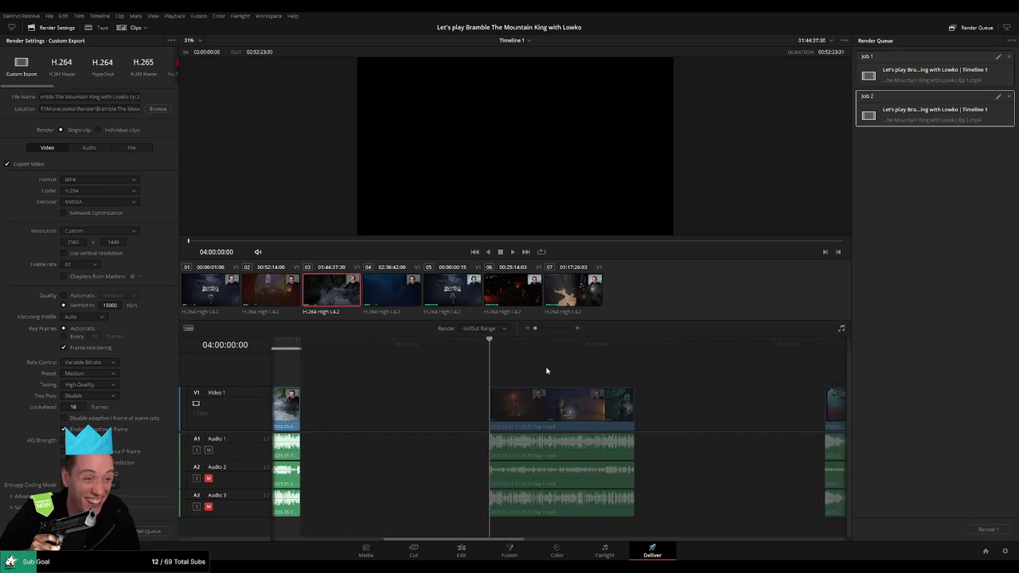
scroll(475, 367, right, 2)
click(506, 345)
key(x)
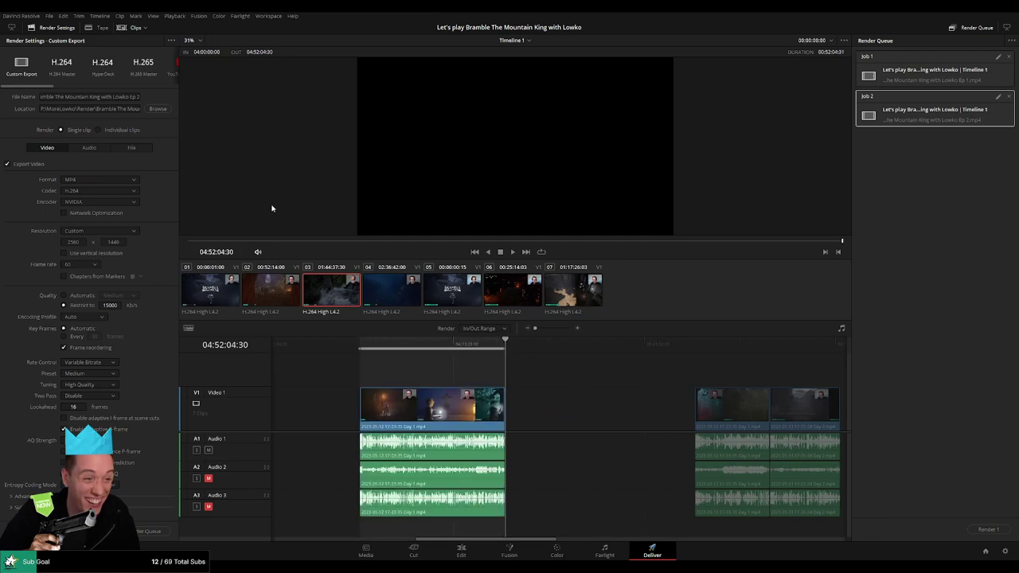
click(139, 95)
key(BackSpace)
text(3)
click(151, 531)
Mark the fourth episode's clips as the range and queue it as Ep 4
scroll(374, 445, right, 4)
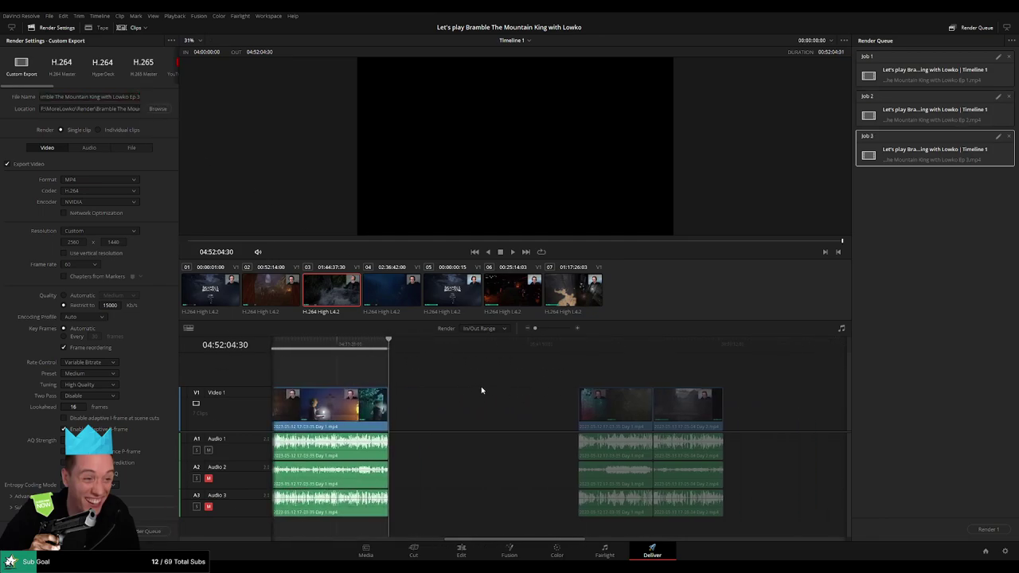
click(484, 351)
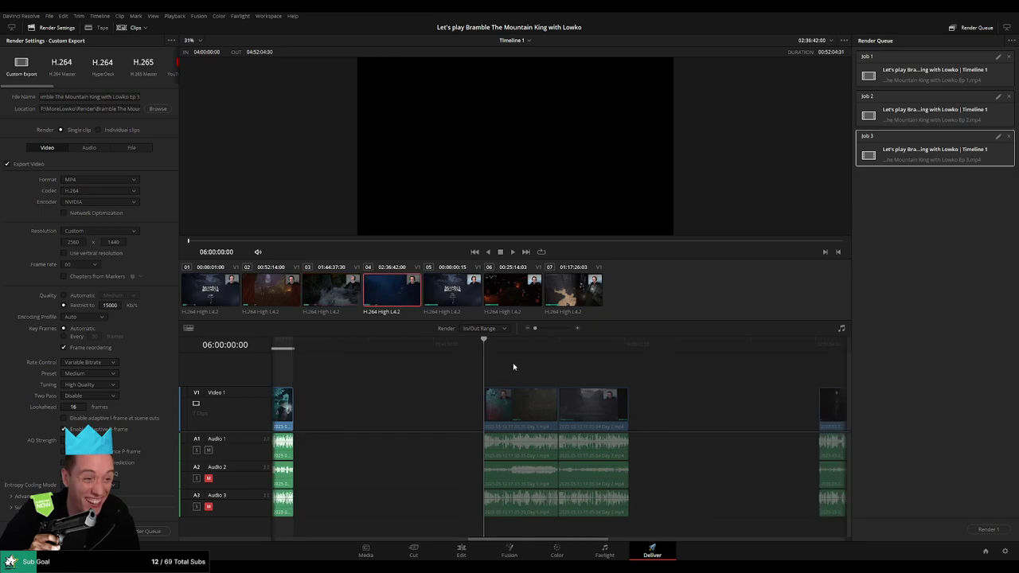
scroll(482, 351, right, 4)
click(498, 344)
click(138, 96)
text(4)
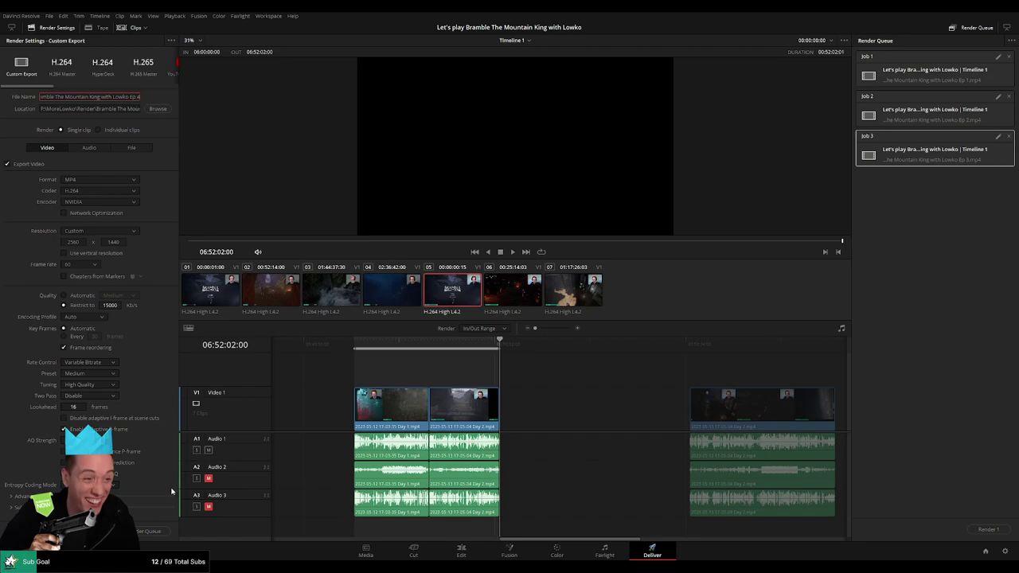
click(149, 531)
Set the fifth clip's range and queue it as Ep 5
scroll(470, 378, right, 6)
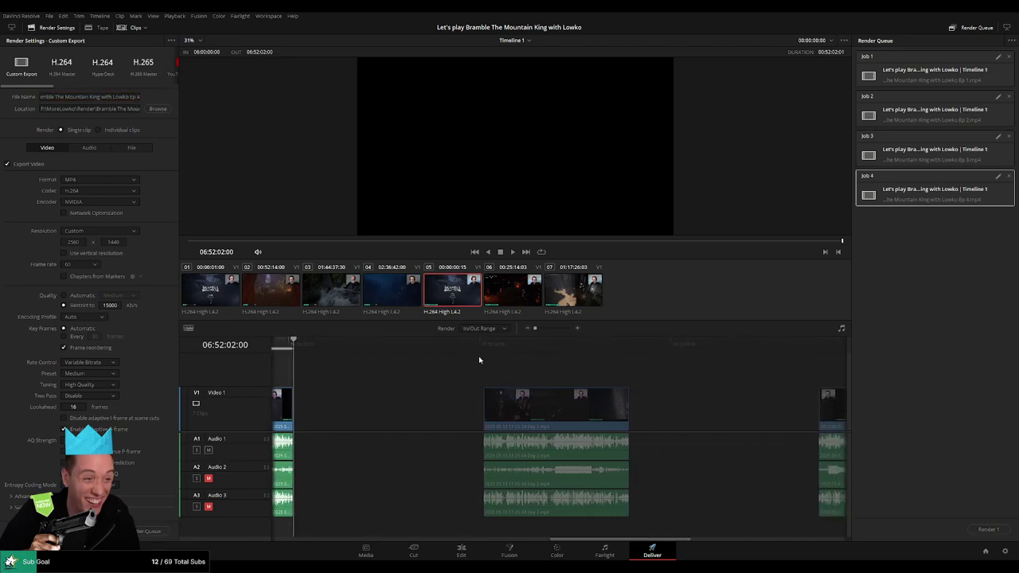
click(483, 350)
scroll(473, 360, right, 3)
drag(507, 342, 499, 344)
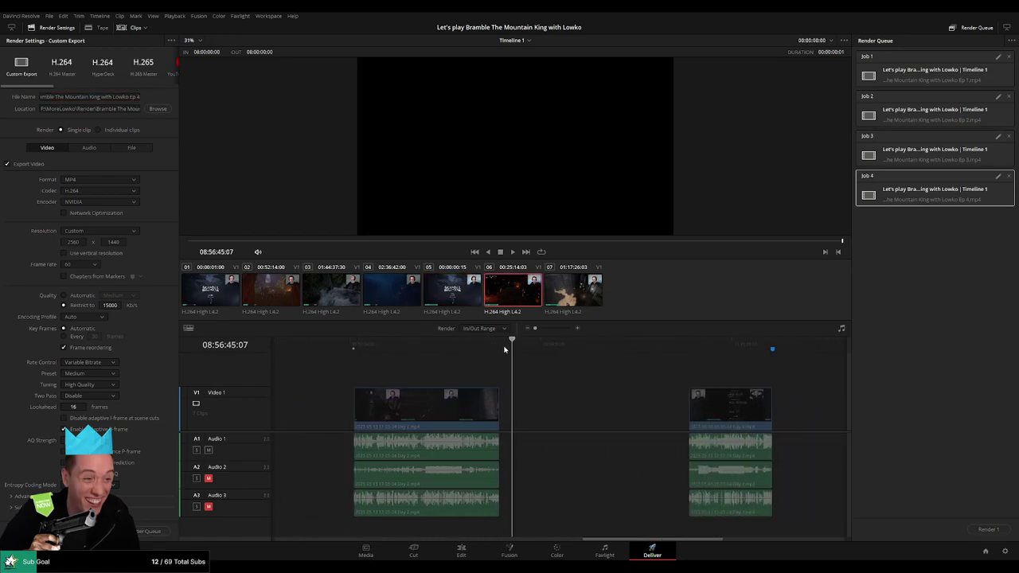
key(o)
click(140, 100)
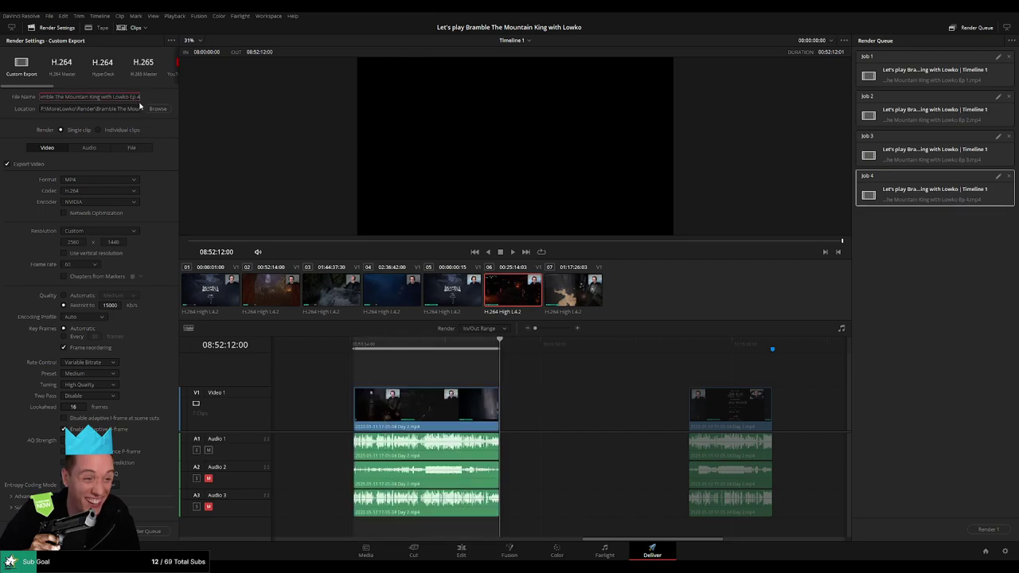
key(BackSpace)
text(5)
click(147, 531)
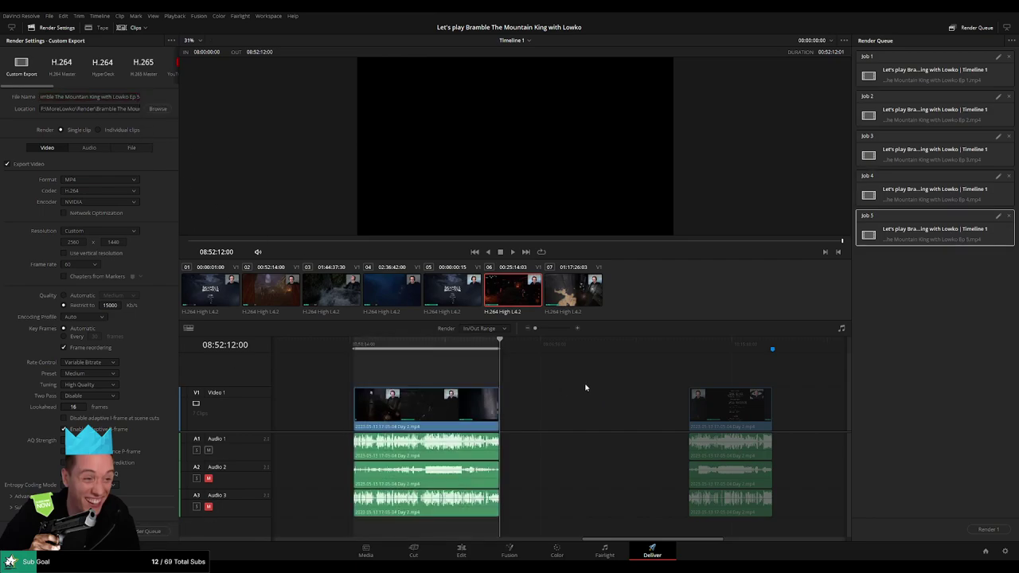
Mark the last clip, ending at 10:29:55, and queue it as Ep 6
scroll(587, 387, right, 4)
scroll(466, 387, right, 1)
click(490, 348)
key(x)
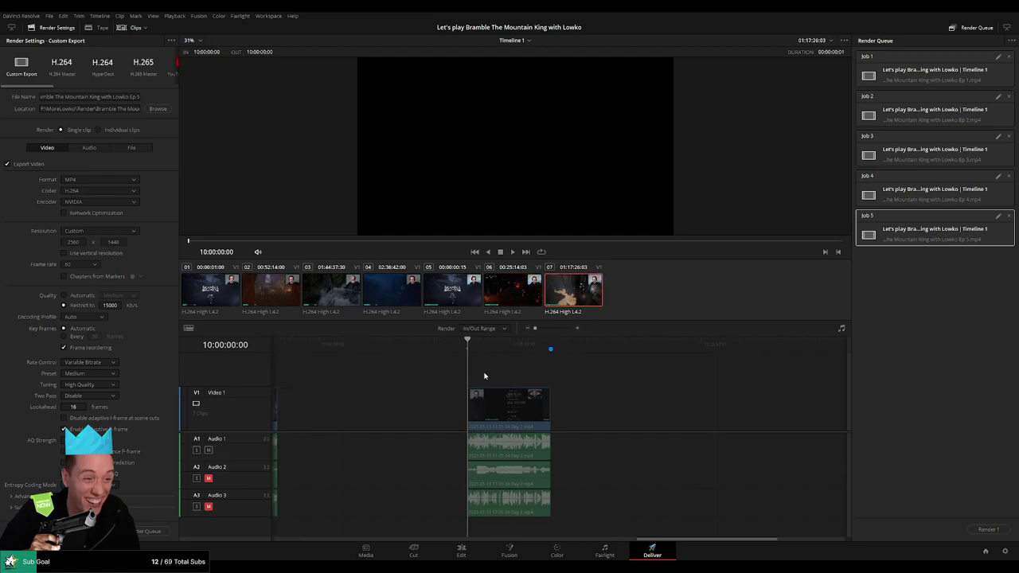
click(136, 96)
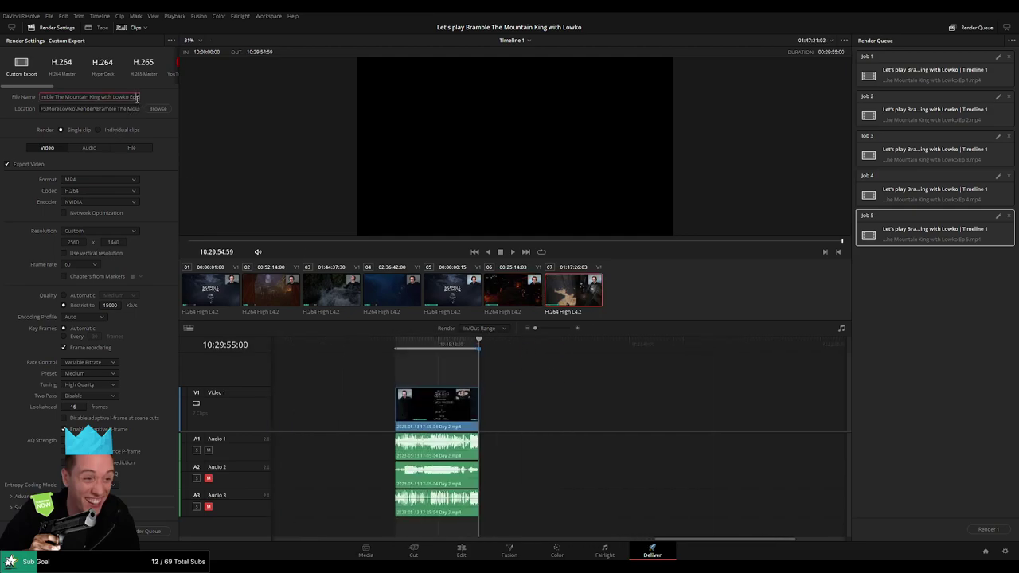
key(BackSpace)
text(6)
click(146, 531)
click(918, 364)
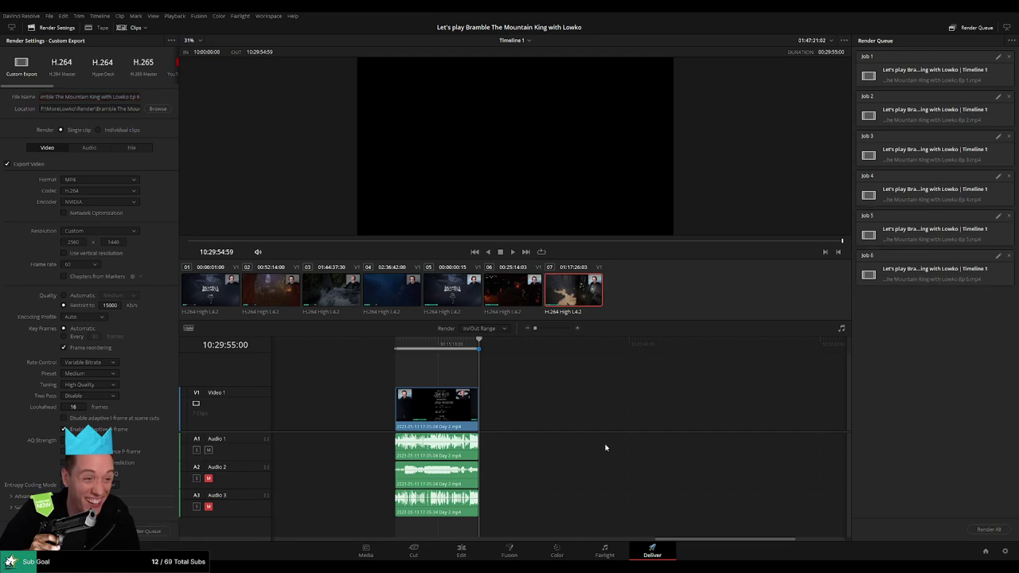
key(Left)
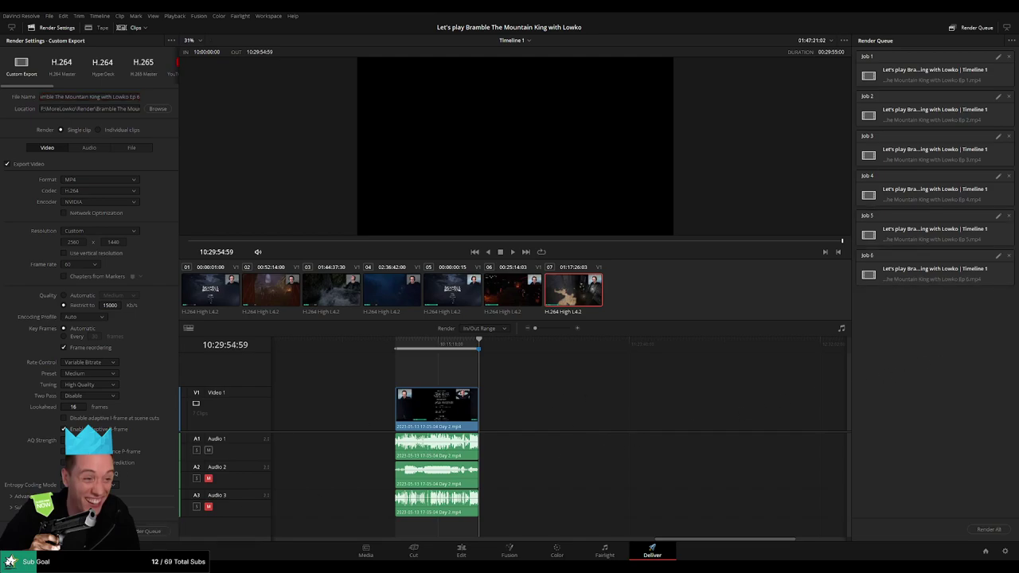